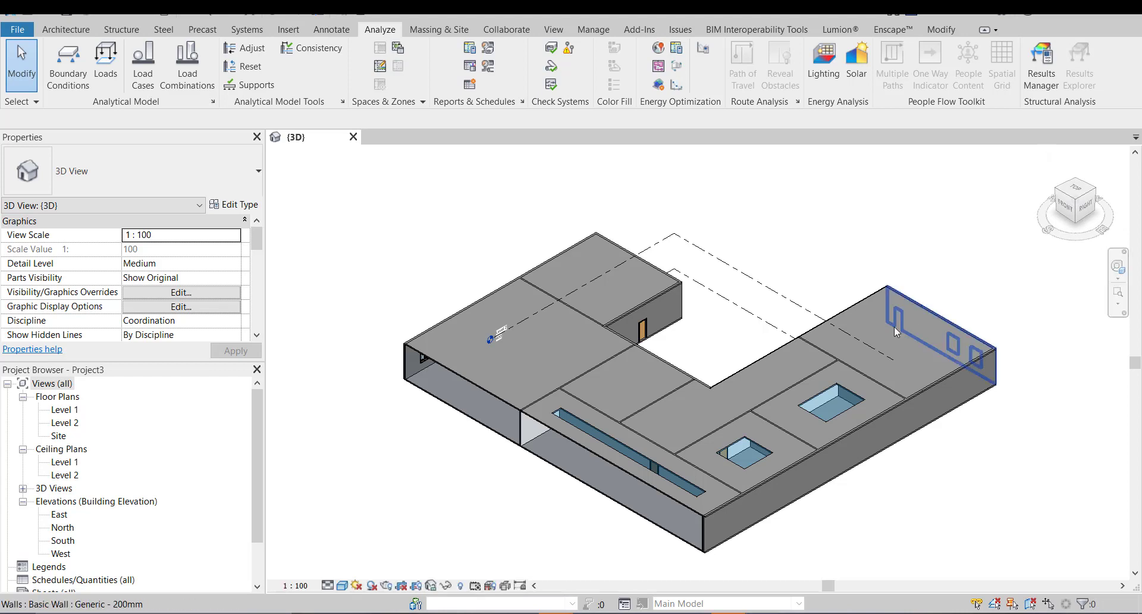
- Orbit the 3D building model to examine its facade with four windows and its courtyard, and return to the front-right corner view
{"action": "left_click", "coordinate": [1121, 271]}
{"action": "left_click_drag", "start_coordinate": [774, 344], "coordinate": [753, 395]}
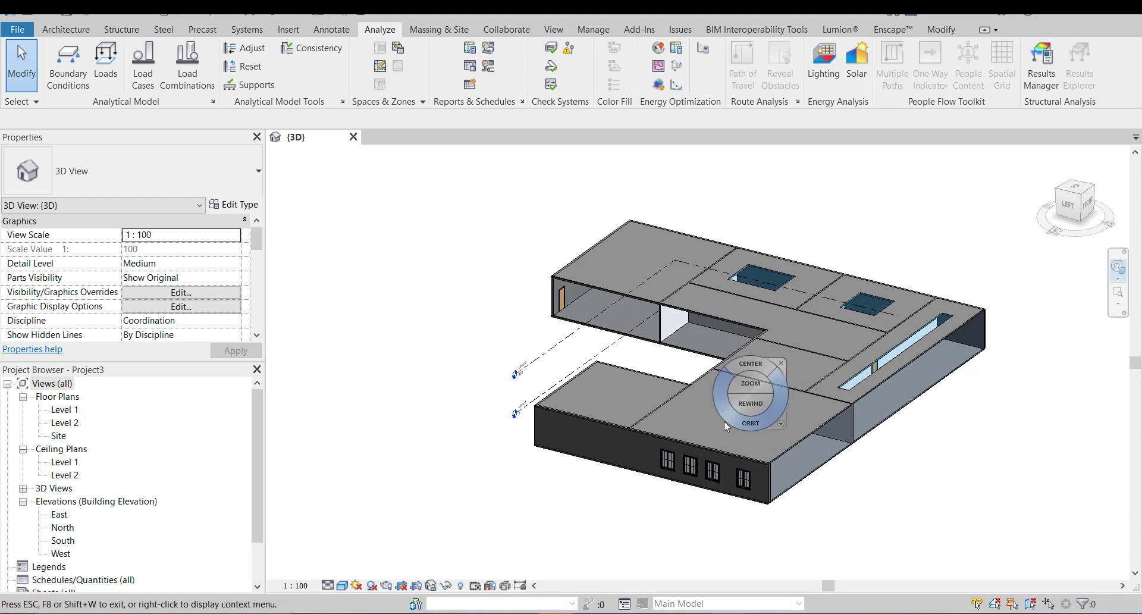
{"action": "left_click_drag", "start_coordinate": [723, 419], "coordinate": [412, 429]}
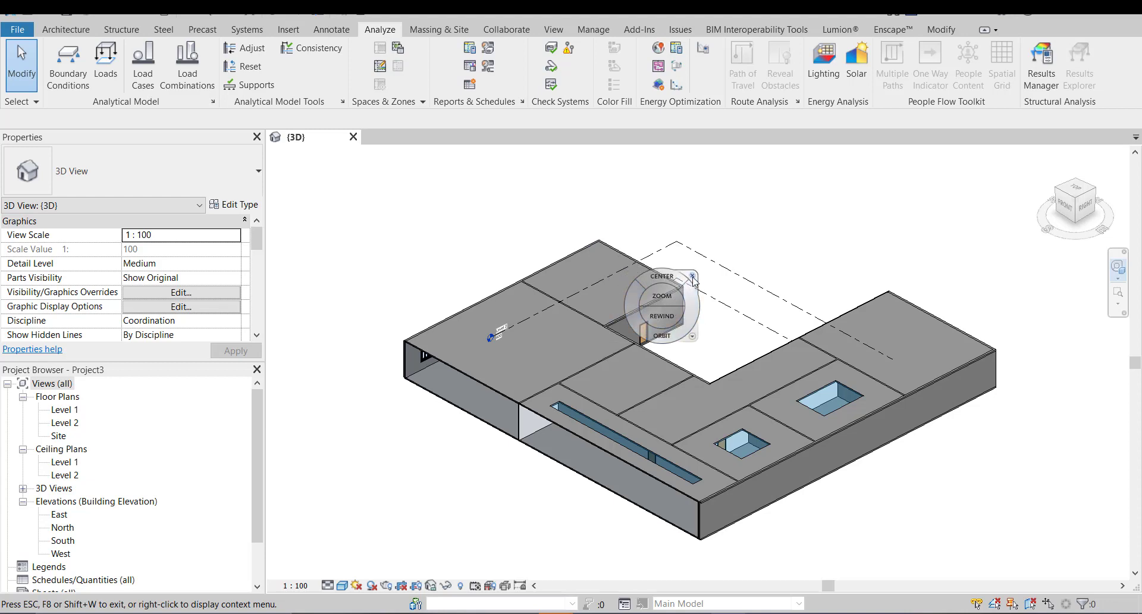
{"action": "key", "text": "Escape"}
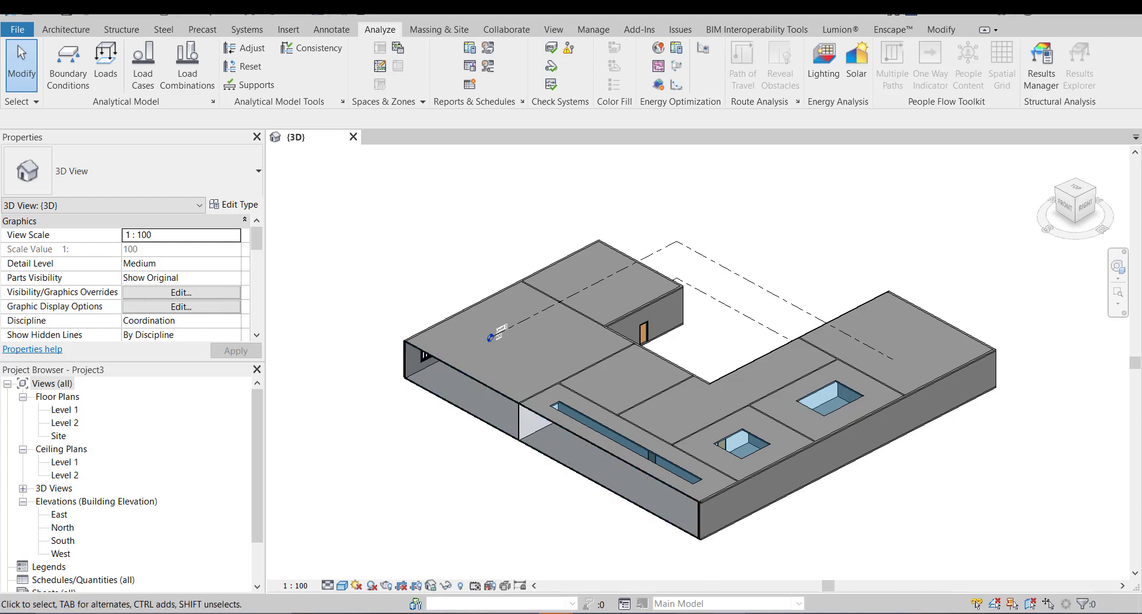
- Switch to the Project1 3D view and look over the small house model
{"action": "left_click", "coordinate": [704, 596]}
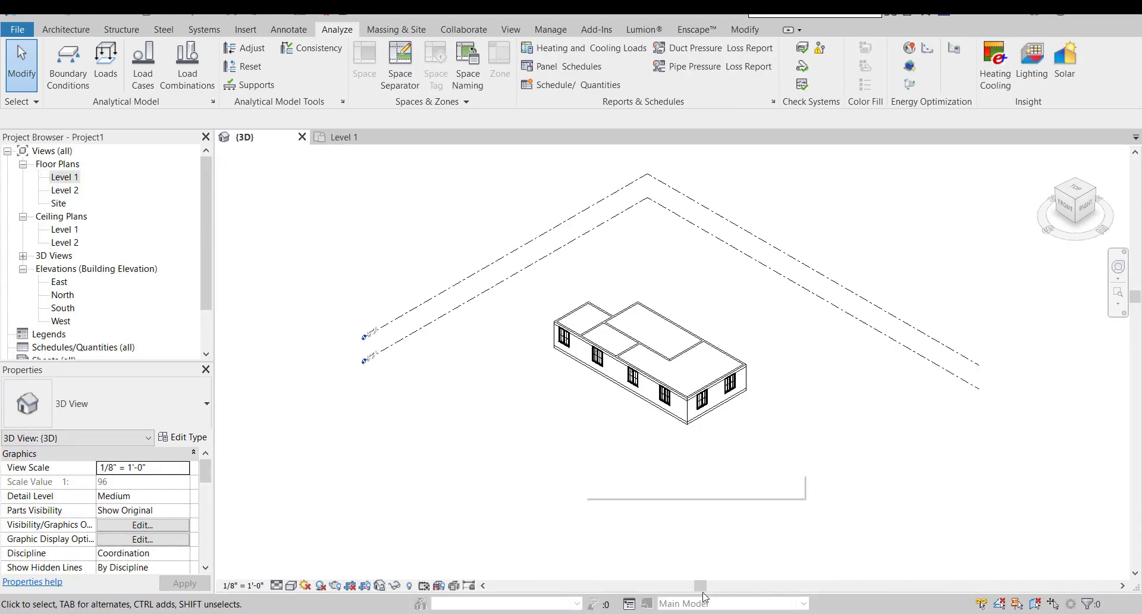
{"action": "scroll", "coordinate": [786, 358], "scroll_direction": "up", "scroll_amount": 2}
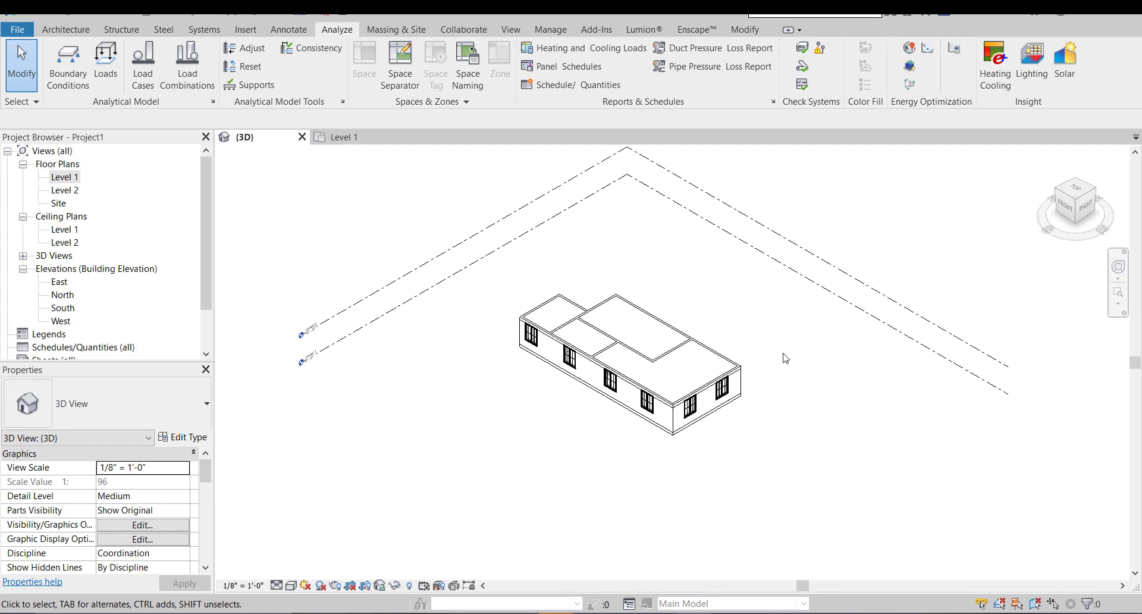
{"action": "middle_click_drag", "start_coordinate": [754, 297], "coordinate": [768, 332]}
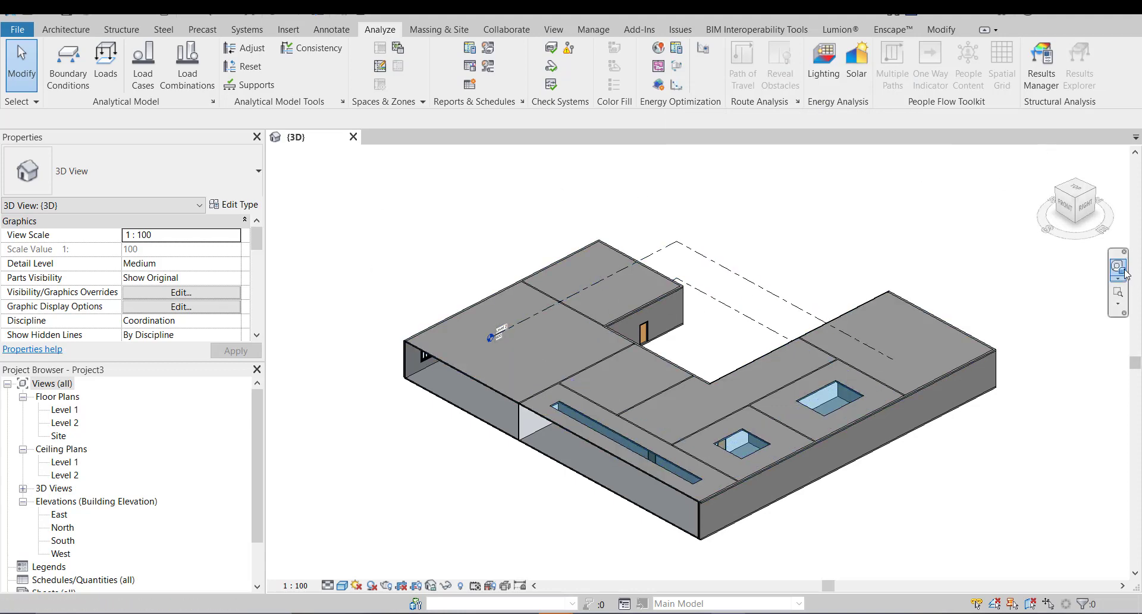
- Orbit the Project3 building to look into its open front, and orient the view to Top with north up
{"action": "mouse_move", "coordinate": [879, 286]}
{"action": "middle_mouse_down", "text": "shift"}
{"action": "mouse_move", "coordinate": [821, 307]}
{"action": "mouse_move", "coordinate": [664, 311]}
{"action": "mouse_move", "coordinate": [545, 246]}
{"action": "mouse_move", "coordinate": [526, 217]}
{"action": "mouse_move", "coordinate": [576, 269]}
{"action": "mouse_move", "coordinate": [413, 282]}
{"action": "mouse_move", "coordinate": [588, 273]}
{"action": "mouse_move", "coordinate": [610, 311]}
{"action": "mouse_move", "coordinate": [821, 255]}
{"action": "middle_mouse_up", "text": "shift"}
{"action": "left_click_drag", "start_coordinate": [819, 251], "coordinate": [737, 333]}
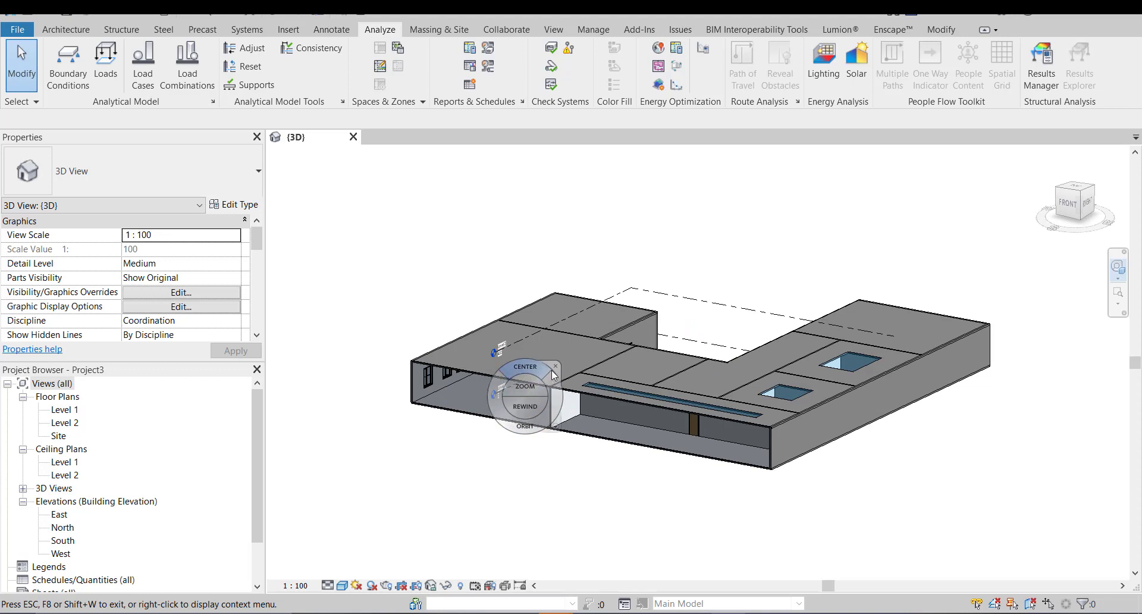
{"action": "left_click", "coordinate": [550, 372]}
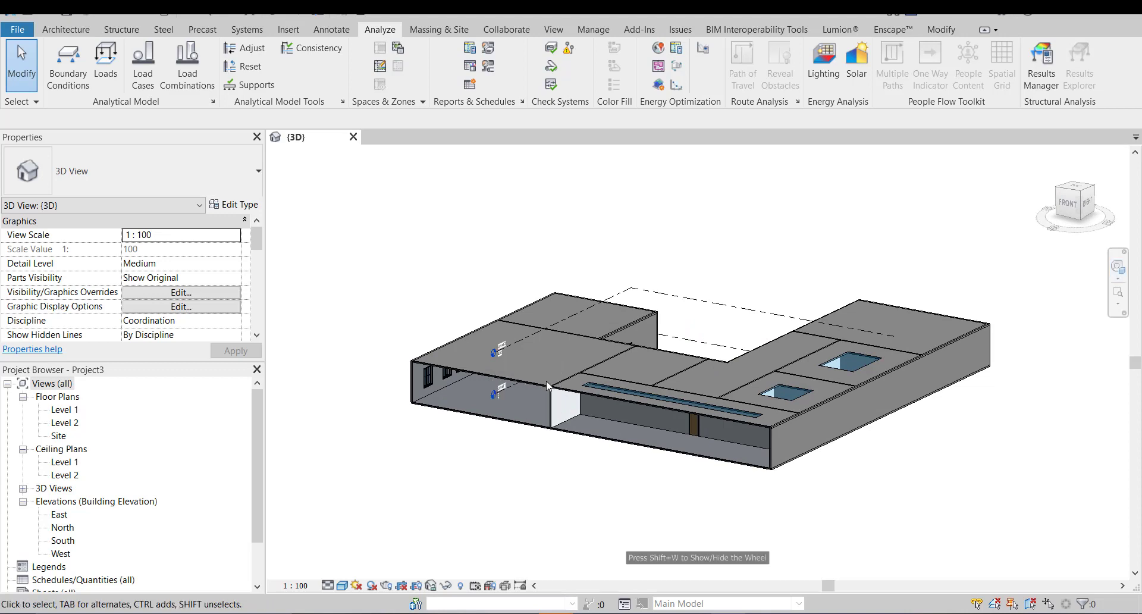
{"action": "left_click", "coordinate": [1084, 190]}
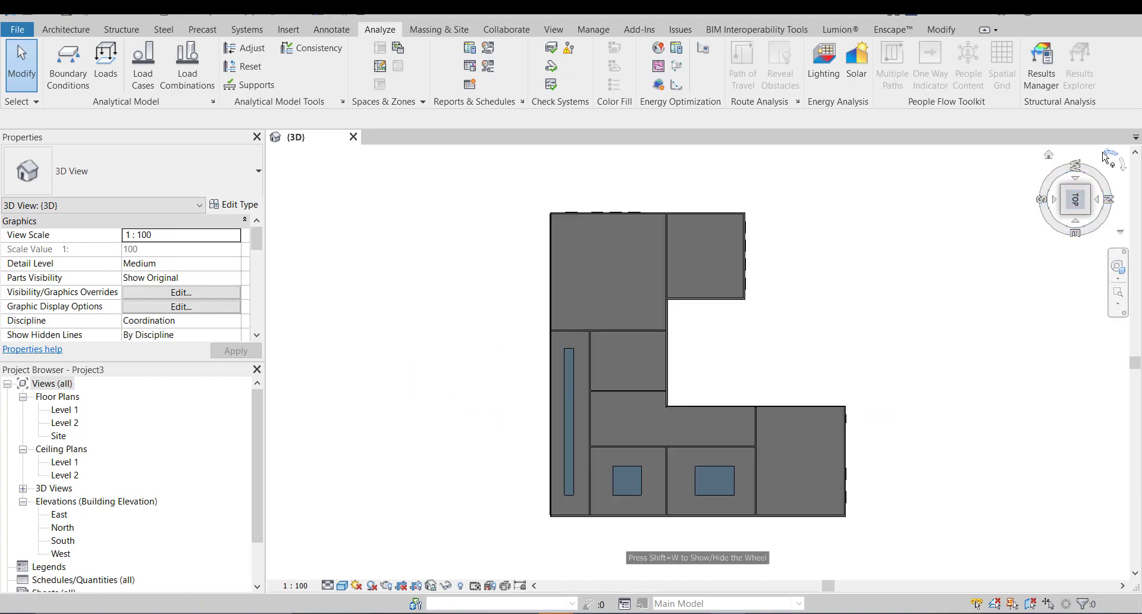
{"action": "left_click", "coordinate": [1111, 154]}
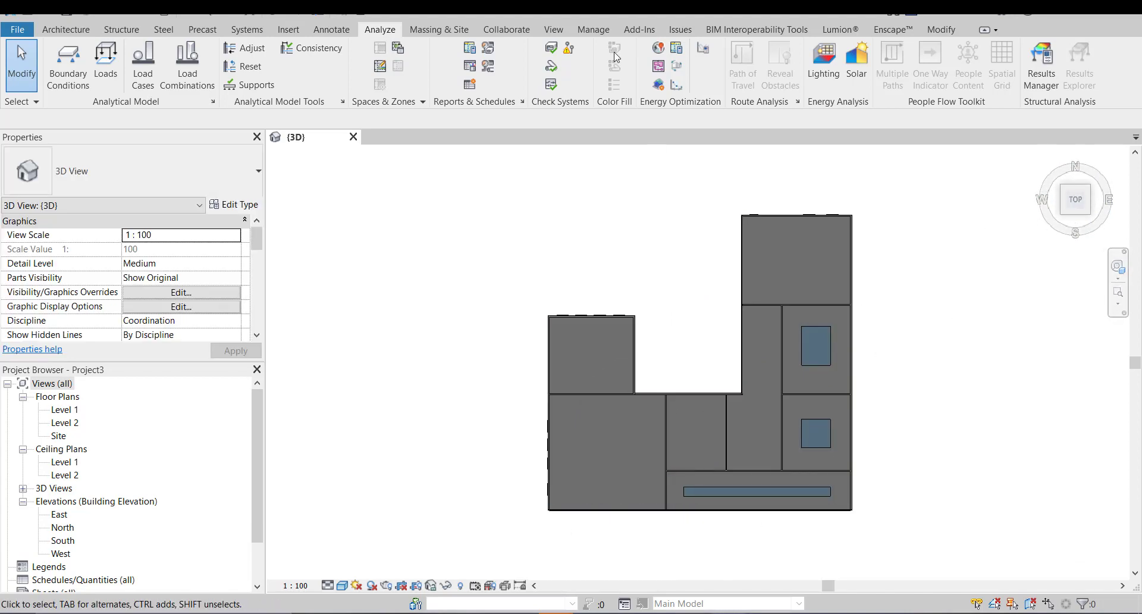
- Confirm Boston, MA as the project location using the Internet Mapping Service and its weather stations
{"action": "left_click", "coordinate": [657, 50]}
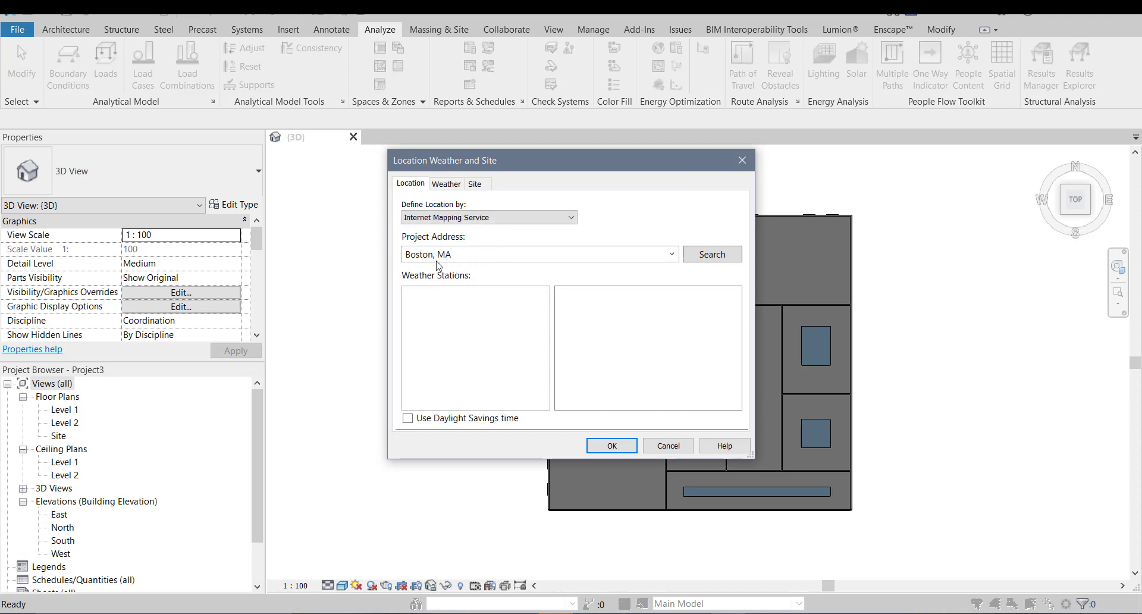
{"action": "double_click", "coordinate": [466, 254]}
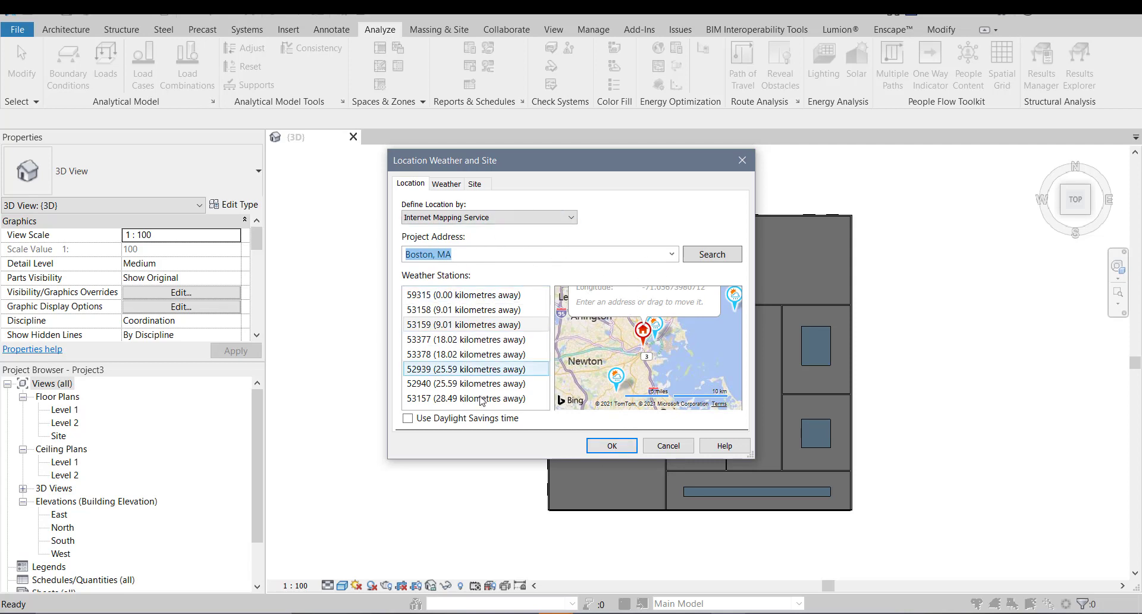
{"action": "left_click", "coordinate": [624, 454]}
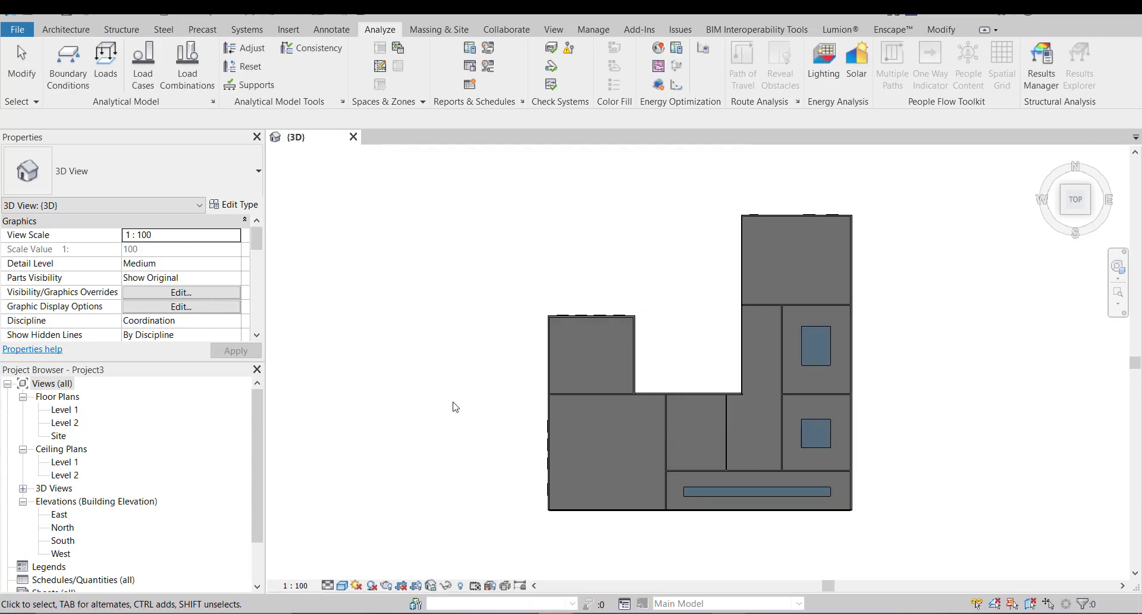
- Create the energy analytical model of the whole building
{"action": "left_click", "coordinate": [1118, 268]}
{"action": "left_click_drag", "start_coordinate": [877, 311], "coordinate": [771, 226]}
{"action": "left_click", "coordinate": [837, 187]}
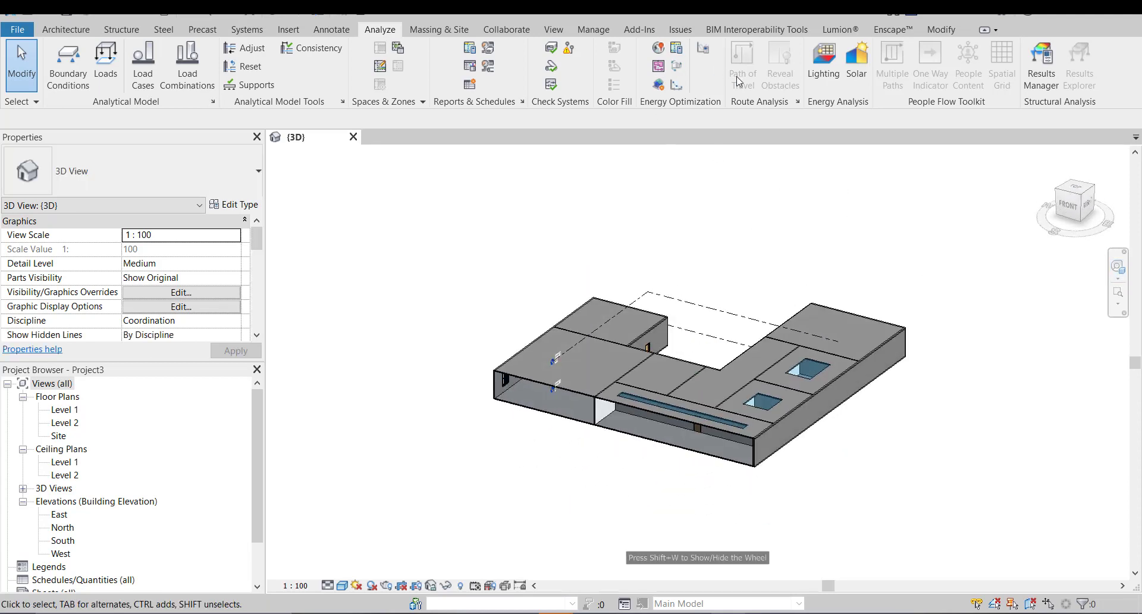
{"action": "left_click", "coordinate": [658, 87]}
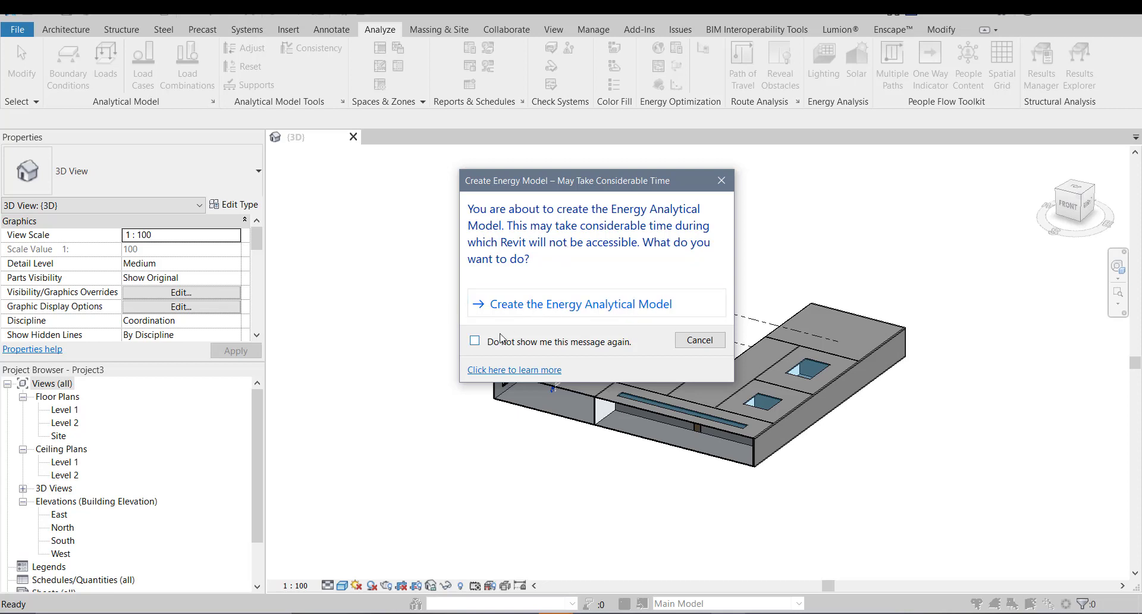
{"action": "left_click", "coordinate": [601, 312]}
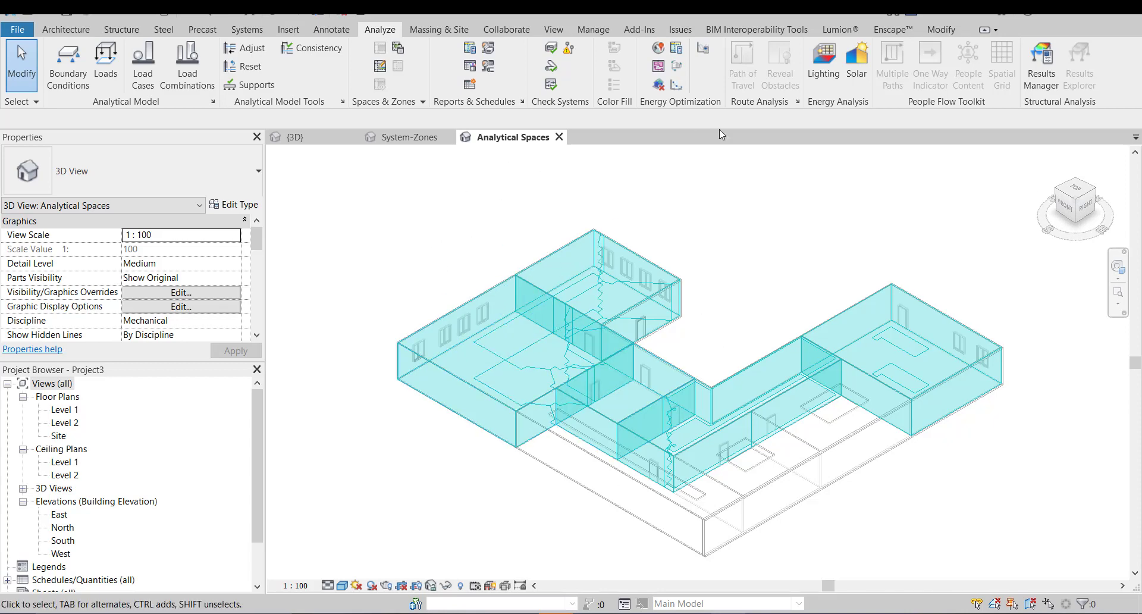
- Open the energy settings for the analytical model and examine the Project Phase options, keeping New Construction
{"action": "left_click", "coordinate": [1119, 267]}
{"action": "left_click_drag", "start_coordinate": [870, 301], "coordinate": [836, 264]}
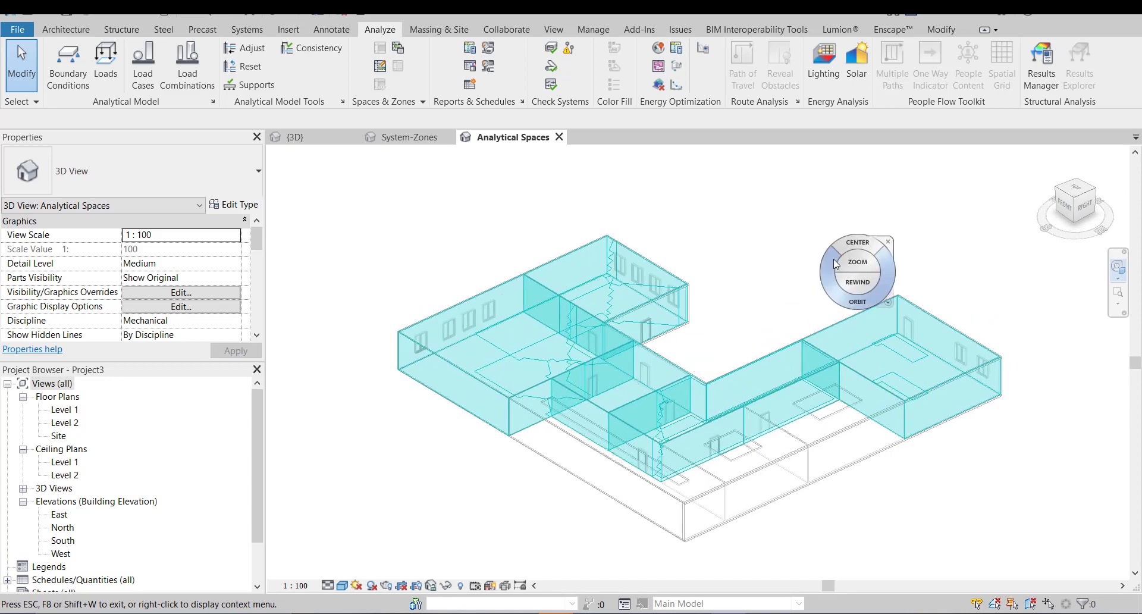
{"action": "left_click", "coordinate": [703, 52]}
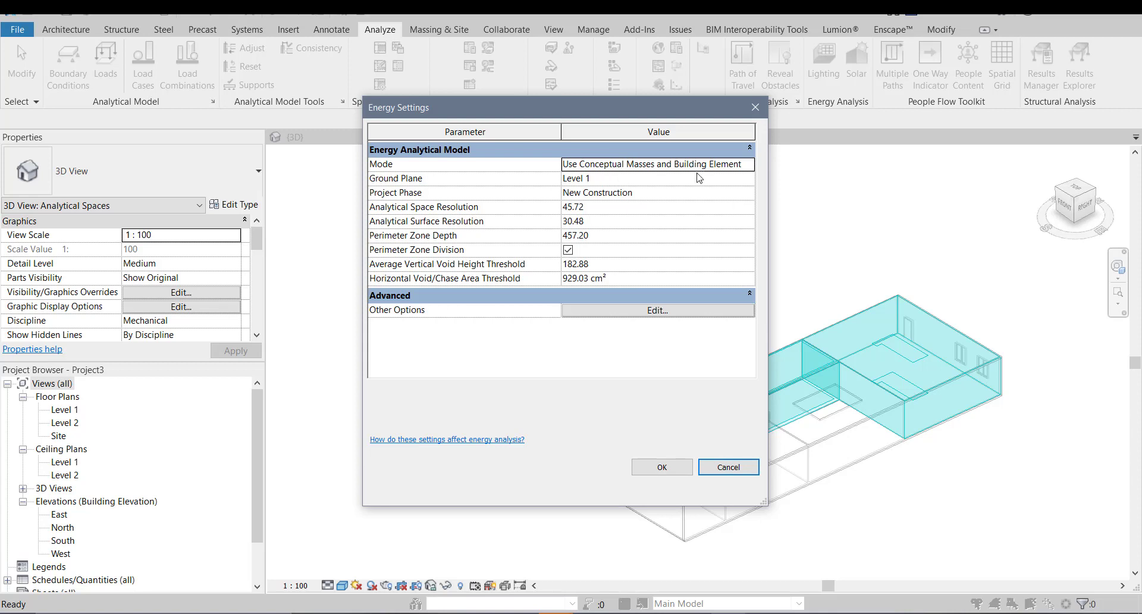
{"action": "left_click", "coordinate": [666, 198]}
{"action": "left_click", "coordinate": [749, 195]}
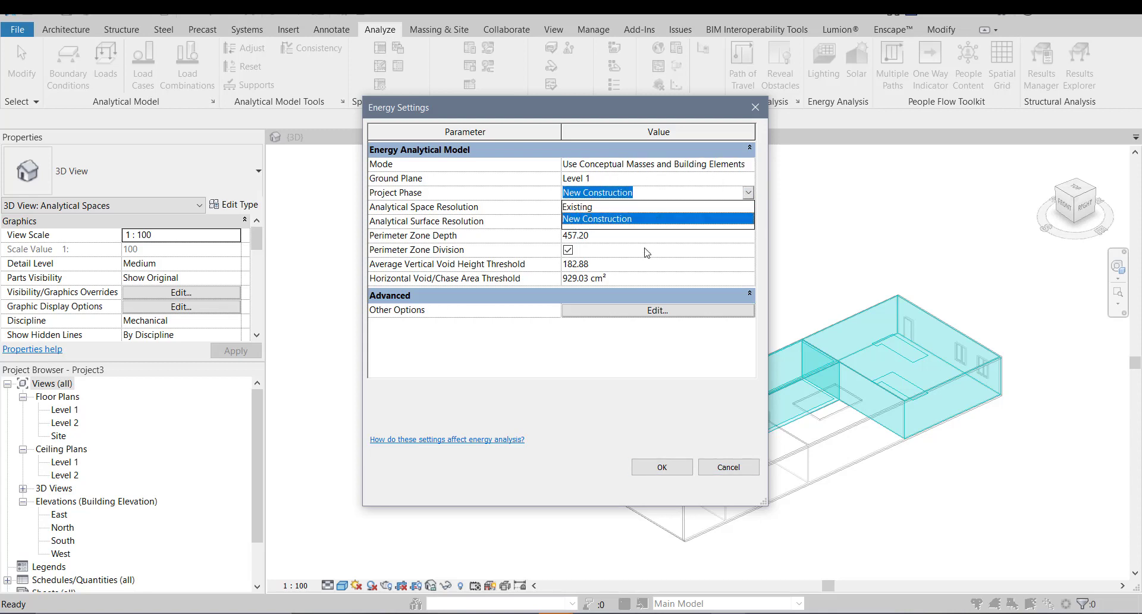
{"action": "left_click", "coordinate": [630, 260]}
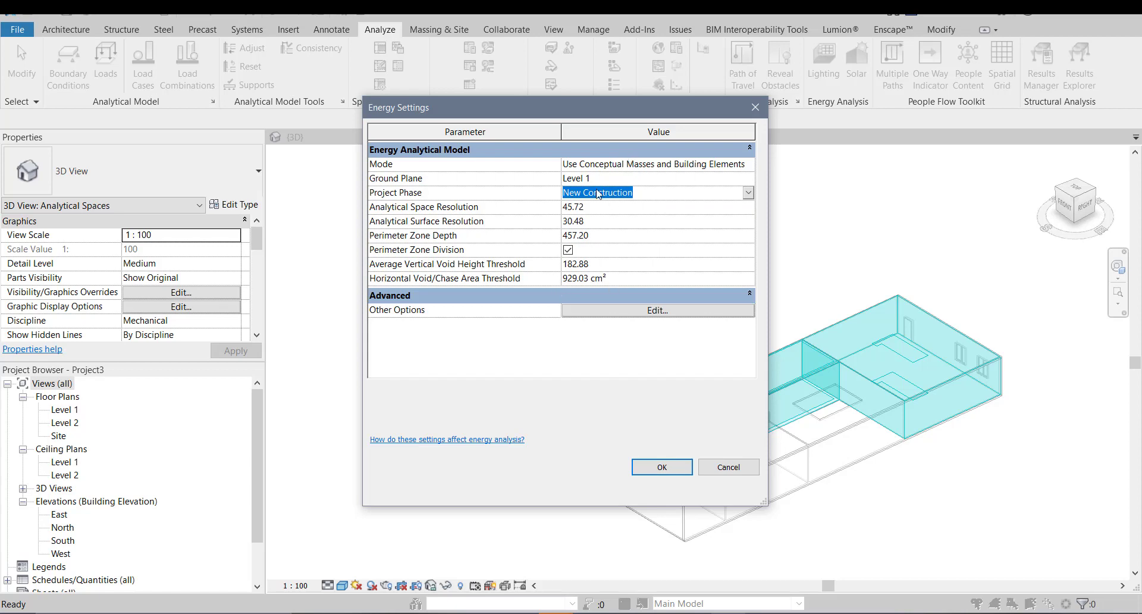
- Open the advanced energy settings and look through the available building types, keeping Office
{"action": "left_click", "coordinate": [652, 313]}
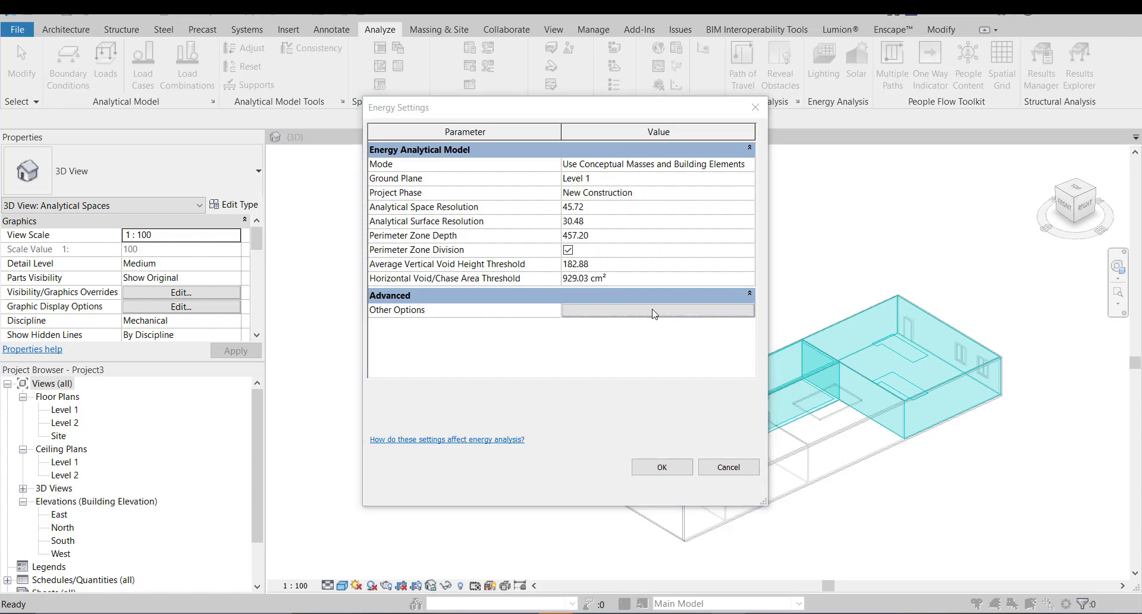
{"action": "left_click_drag", "start_coordinate": [614, 101], "coordinate": [595, 14]}
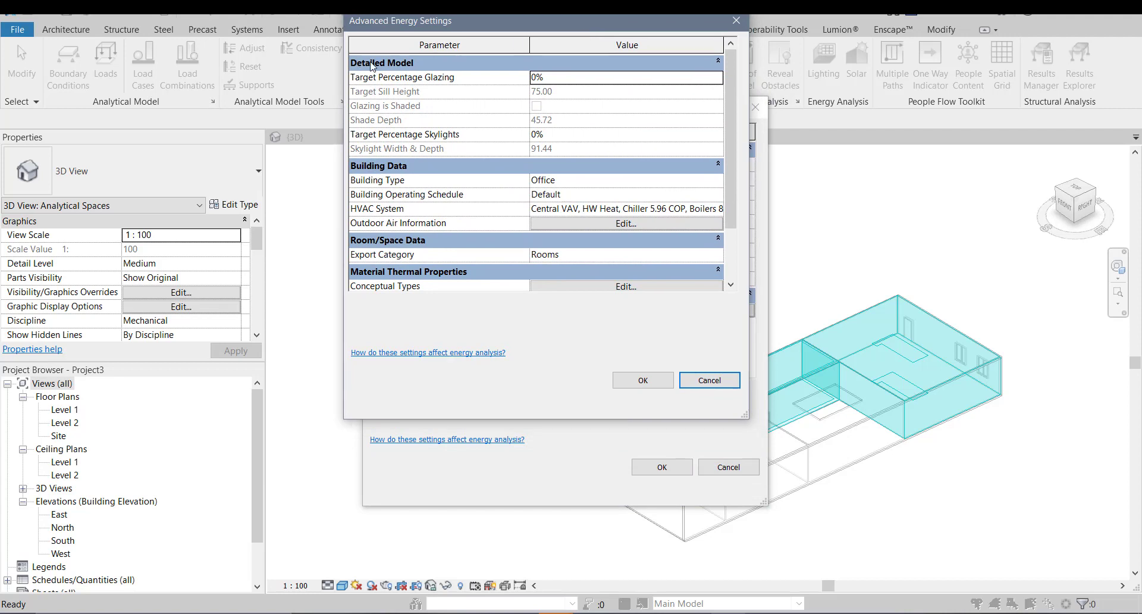
{"action": "left_click", "coordinate": [577, 184]}
{"action": "left_click", "coordinate": [717, 180]}
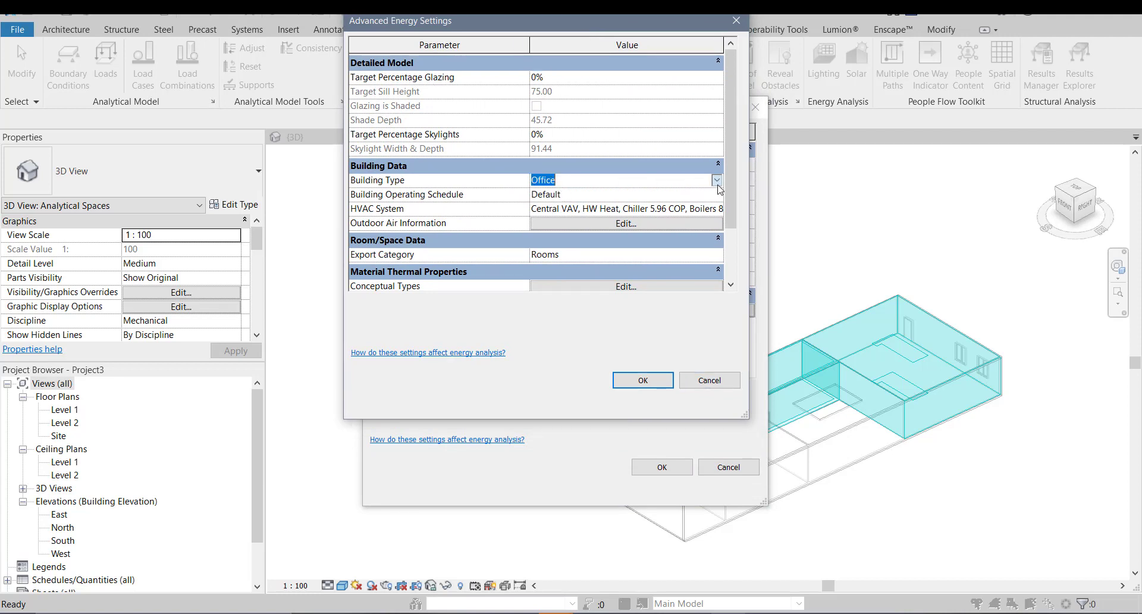
{"action": "scroll", "coordinate": [592, 232], "scroll_direction": "up", "scroll_amount": 6}
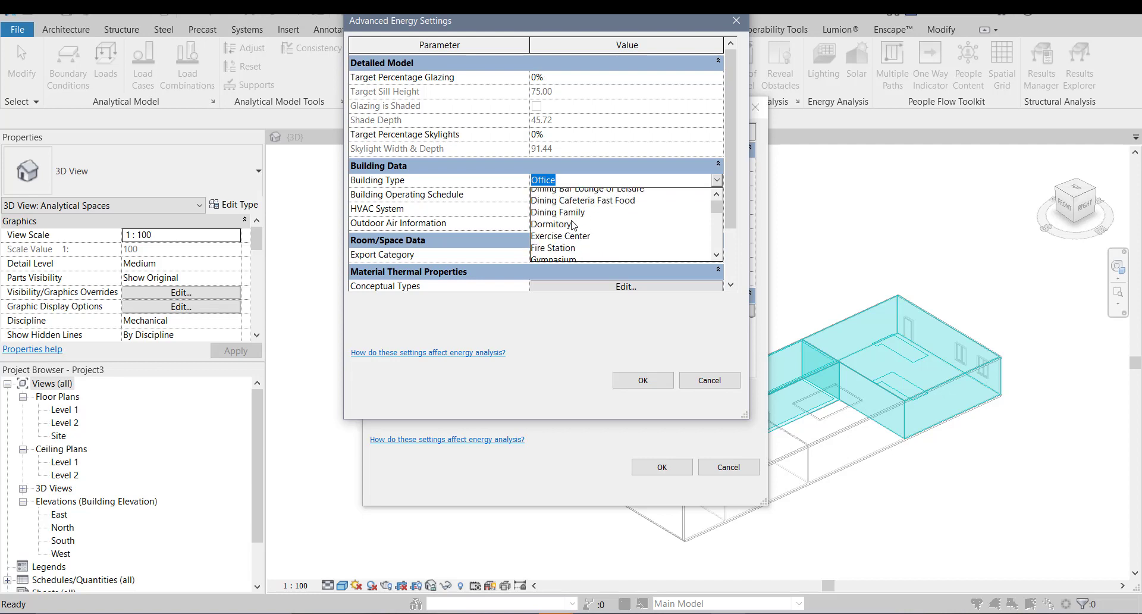
{"action": "left_click", "coordinate": [593, 163]}
- Look through the available HVAC systems in the building data, keeping the central VAV system with hot water heat
{"action": "left_click", "coordinate": [621, 212]}
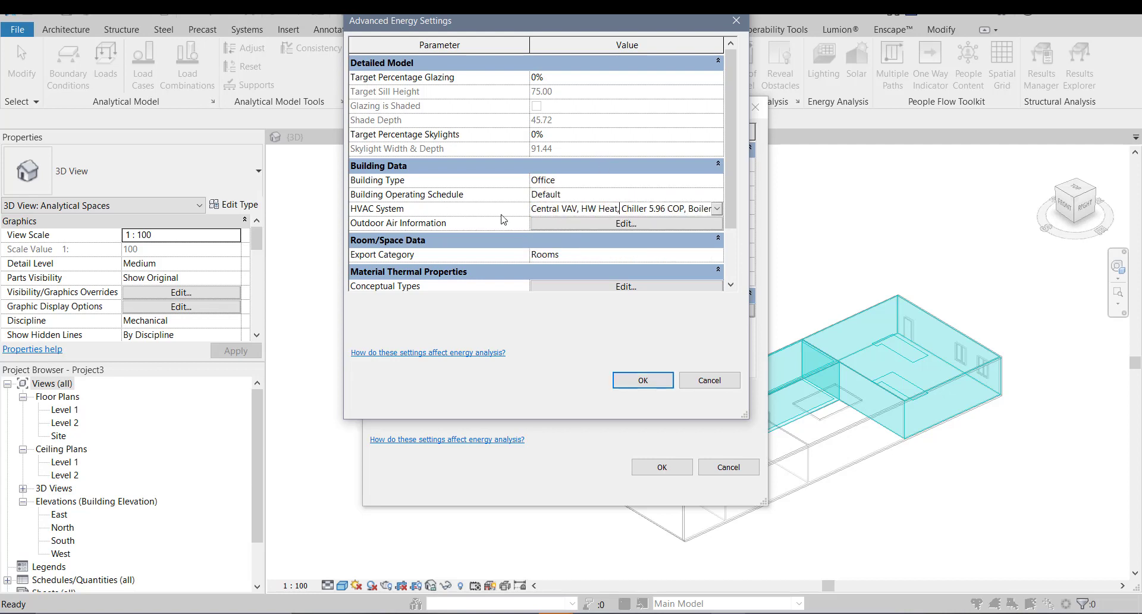
{"action": "left_click", "coordinate": [716, 208]}
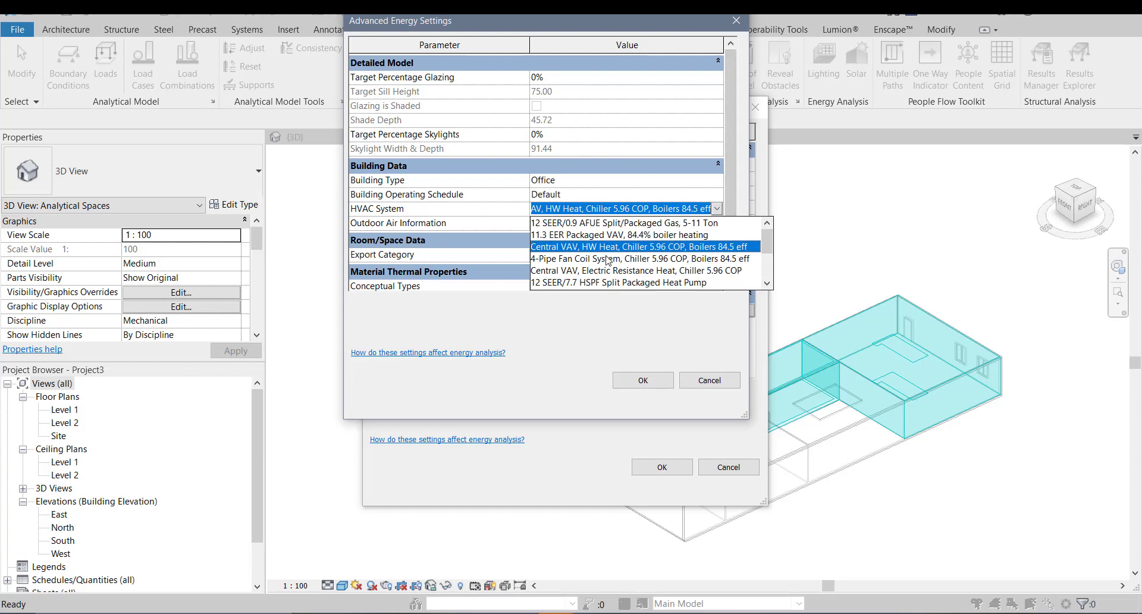
{"action": "mouse_move", "coordinate": [767, 259]}
{"action": "left_mouse_down"}
{"action": "mouse_move", "coordinate": [769, 284]}
{"action": "mouse_move", "coordinate": [766, 249]}
{"action": "left_mouse_up"}
{"action": "left_click", "coordinate": [592, 194]}
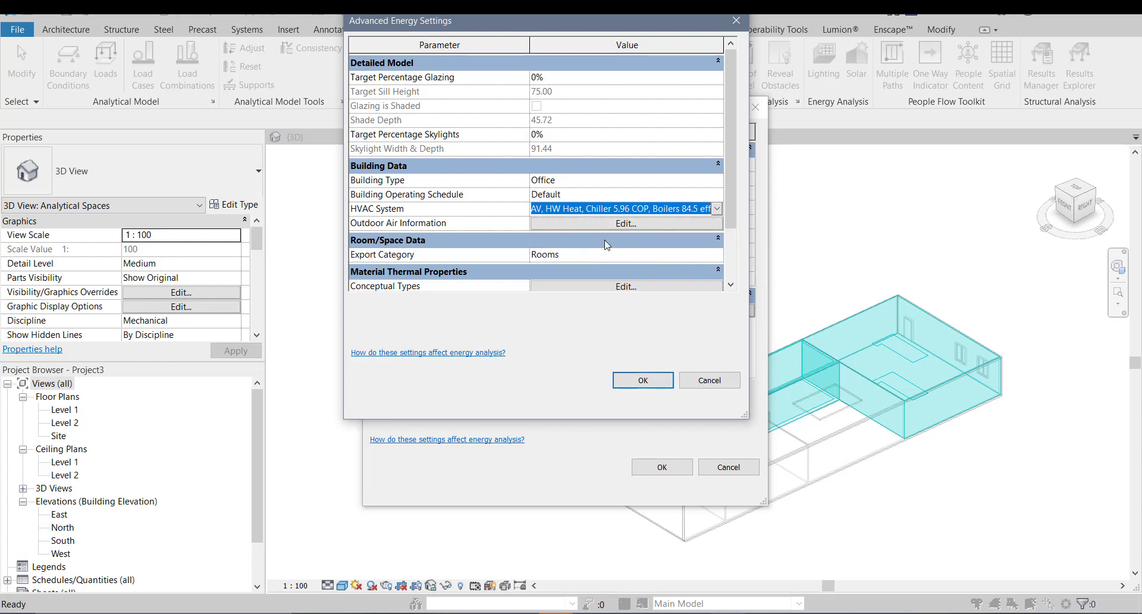
- Look through the available building operating schedules, keeping Default
{"action": "left_click", "coordinate": [693, 195]}
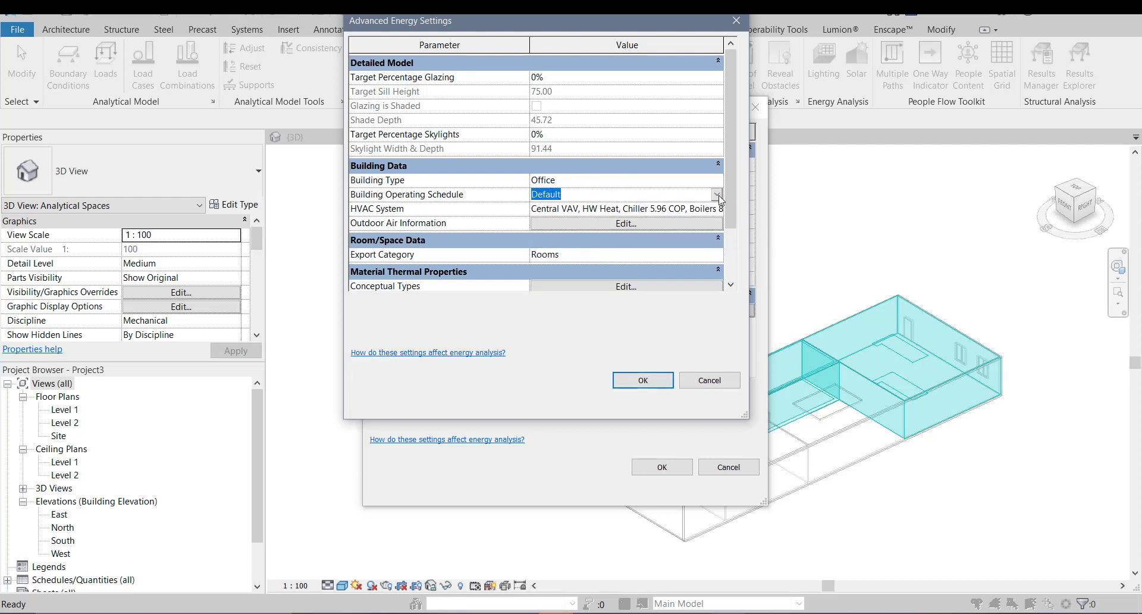
{"action": "left_click", "coordinate": [718, 194]}
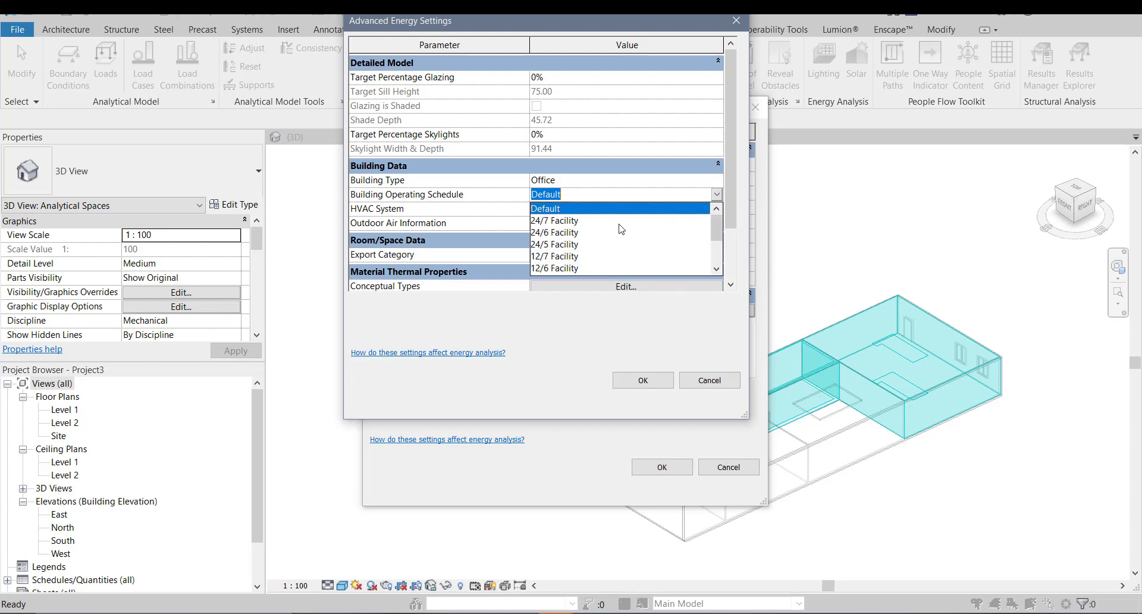
{"action": "scroll", "coordinate": [560, 236], "scroll_direction": "down", "scroll_amount": 2}
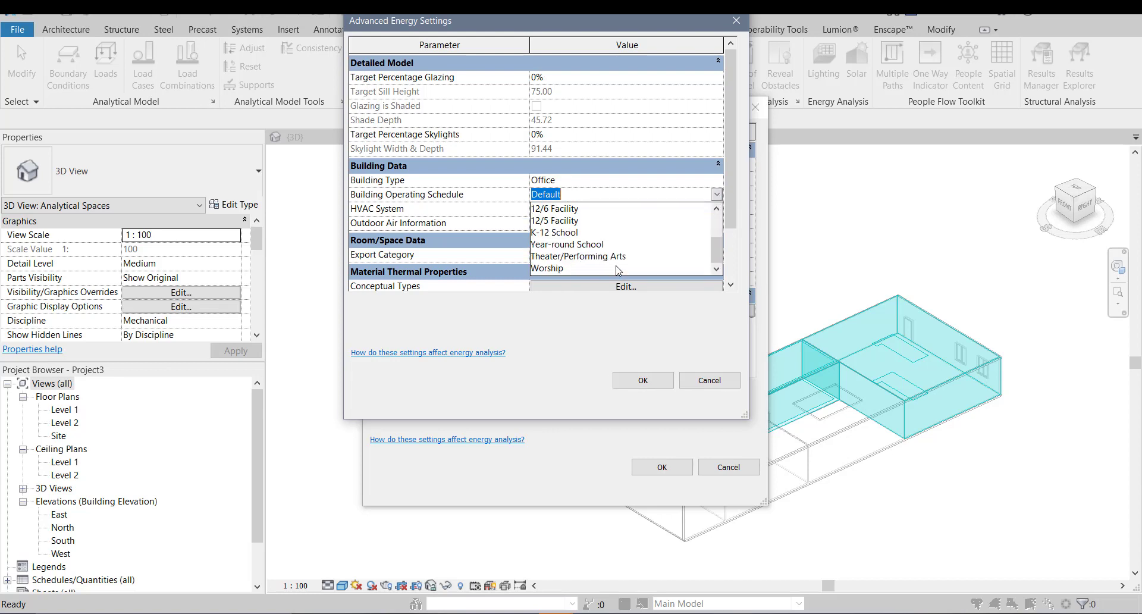
{"action": "scroll", "coordinate": [595, 255], "scroll_direction": "up", "scroll_amount": 2}
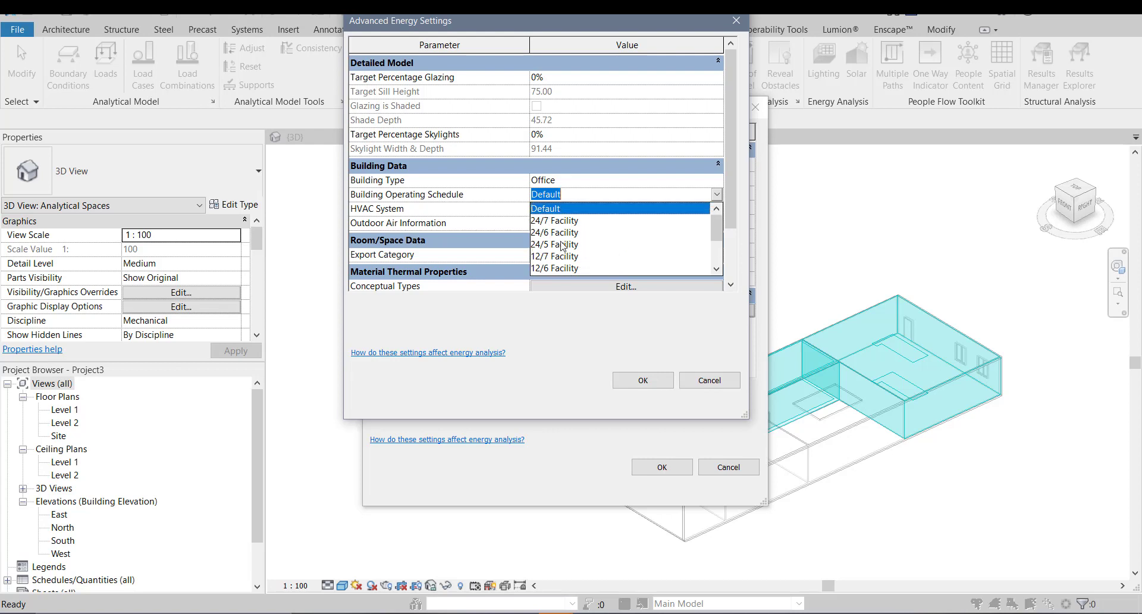
{"action": "scroll", "coordinate": [559, 257], "scroll_direction": "down", "scroll_amount": 1}
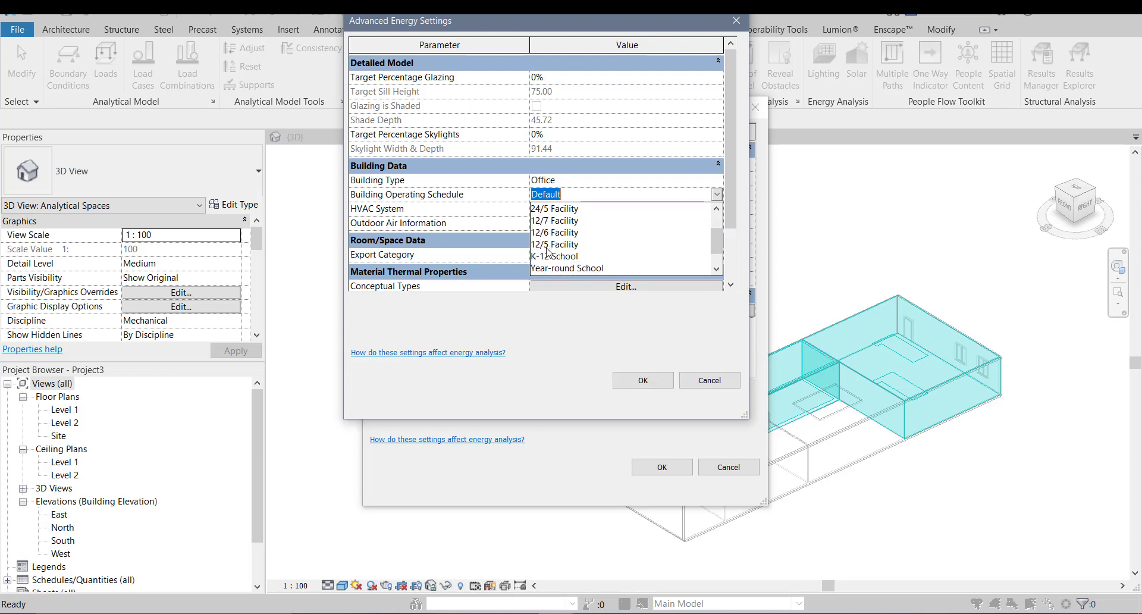
{"action": "scroll", "coordinate": [565, 249], "scroll_direction": "down", "scroll_amount": 1}
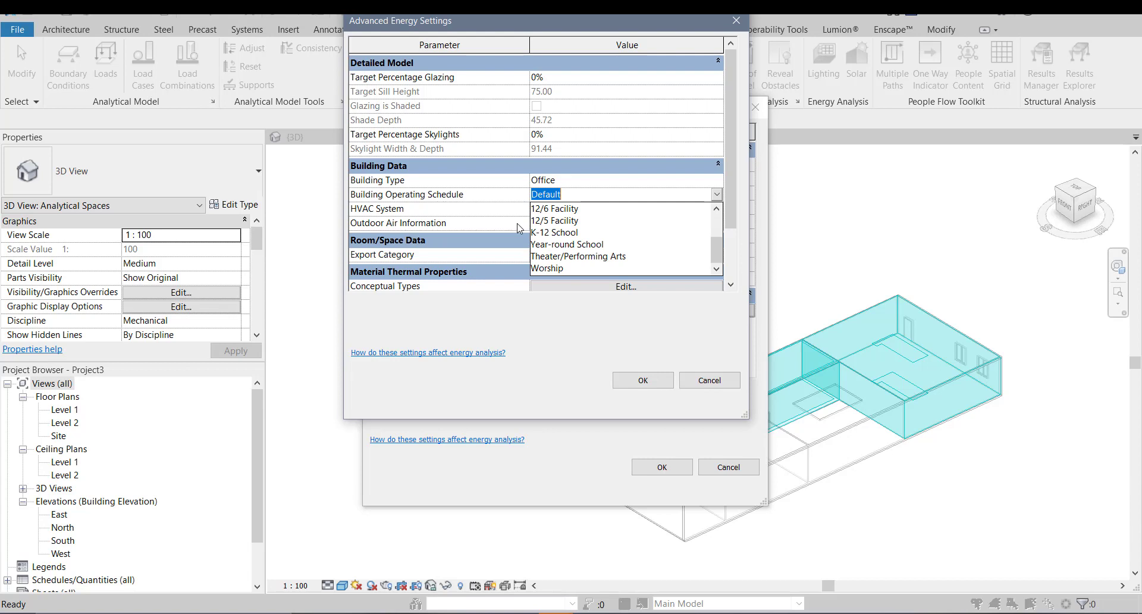
{"action": "left_click", "coordinate": [596, 193]}
- Review the outdoor air information, try the Outdoor Air per Area option on and off, and close the dialog
{"action": "left_click", "coordinate": [587, 224]}
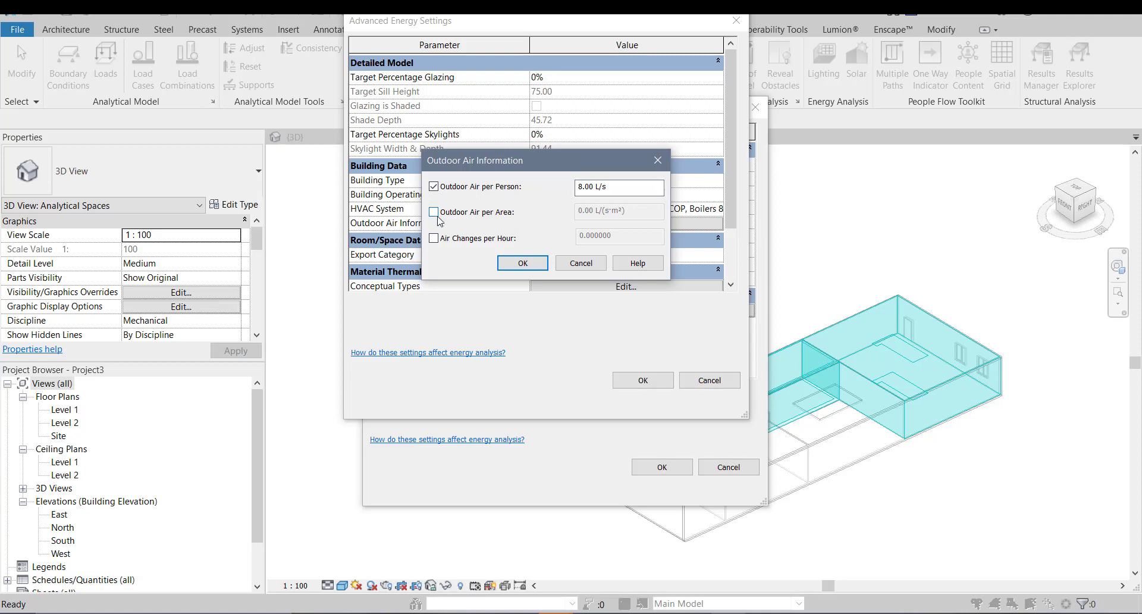
{"action": "left_click", "coordinate": [439, 212]}
{"action": "left_click", "coordinate": [438, 213]}
{"action": "left_click", "coordinate": [659, 170]}
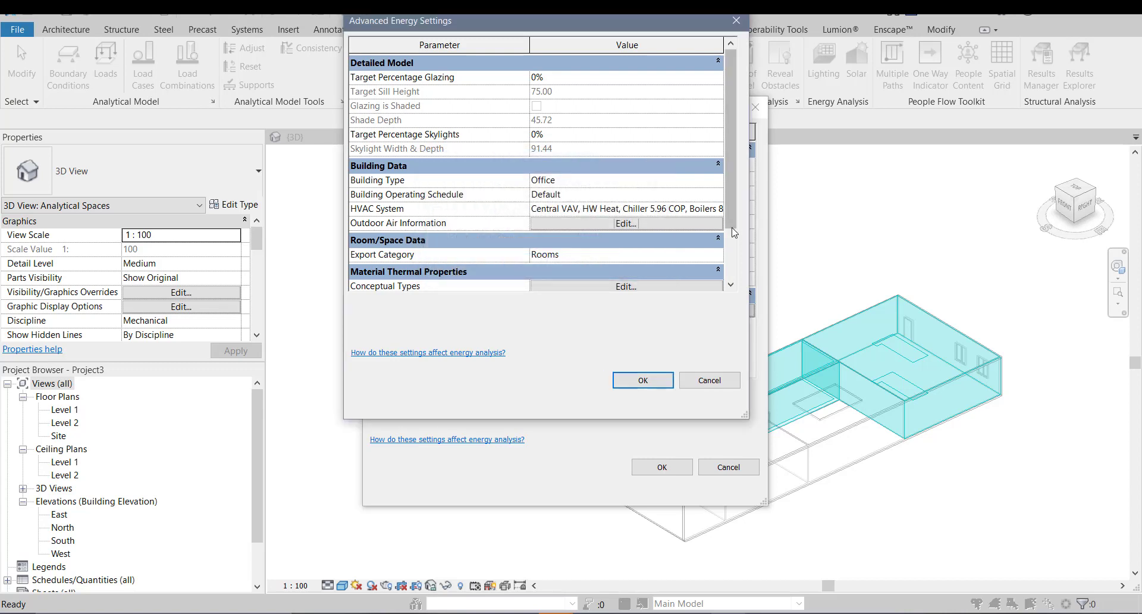
- Look through the export category options in the room/space data, keeping Rooms
{"action": "scroll", "coordinate": [730, 230], "scroll_direction": "down", "scroll_amount": 1}
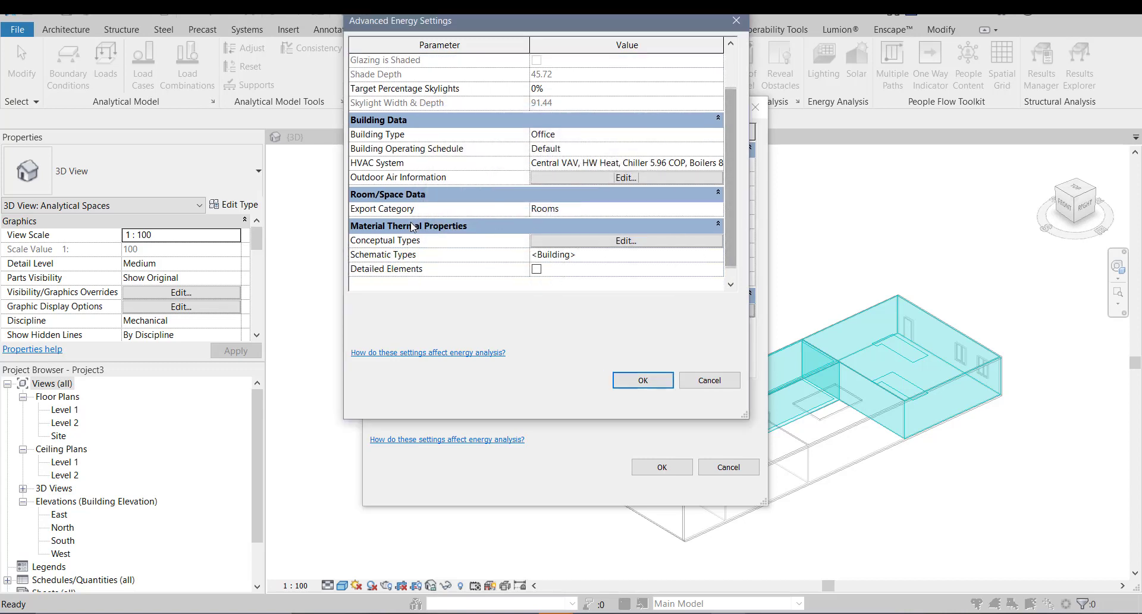
{"action": "left_click", "coordinate": [699, 210]}
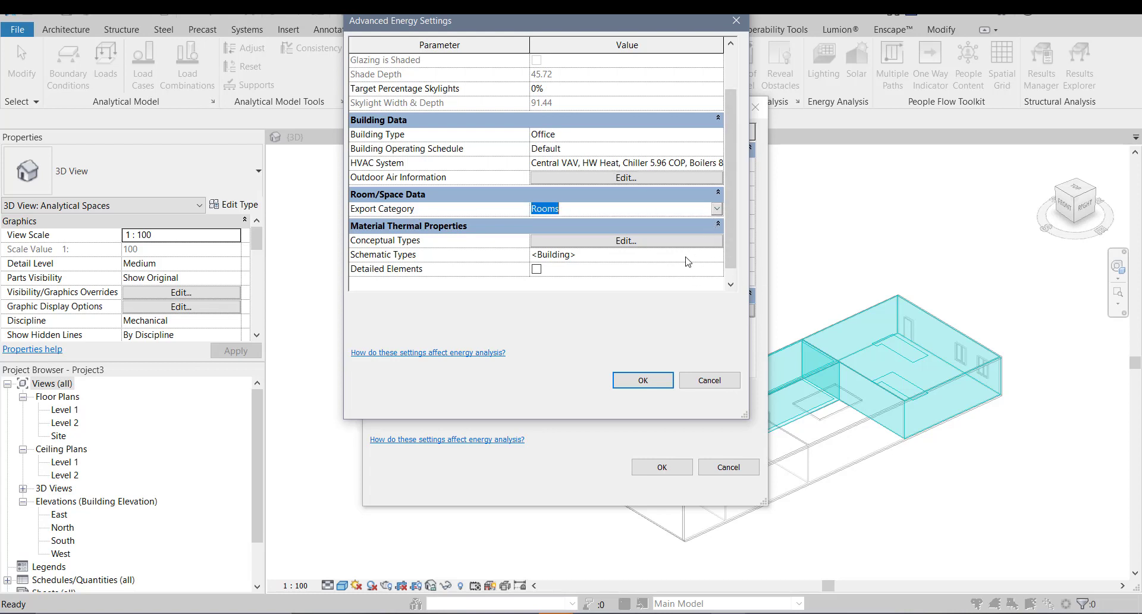
{"action": "left_click", "coordinate": [717, 209]}
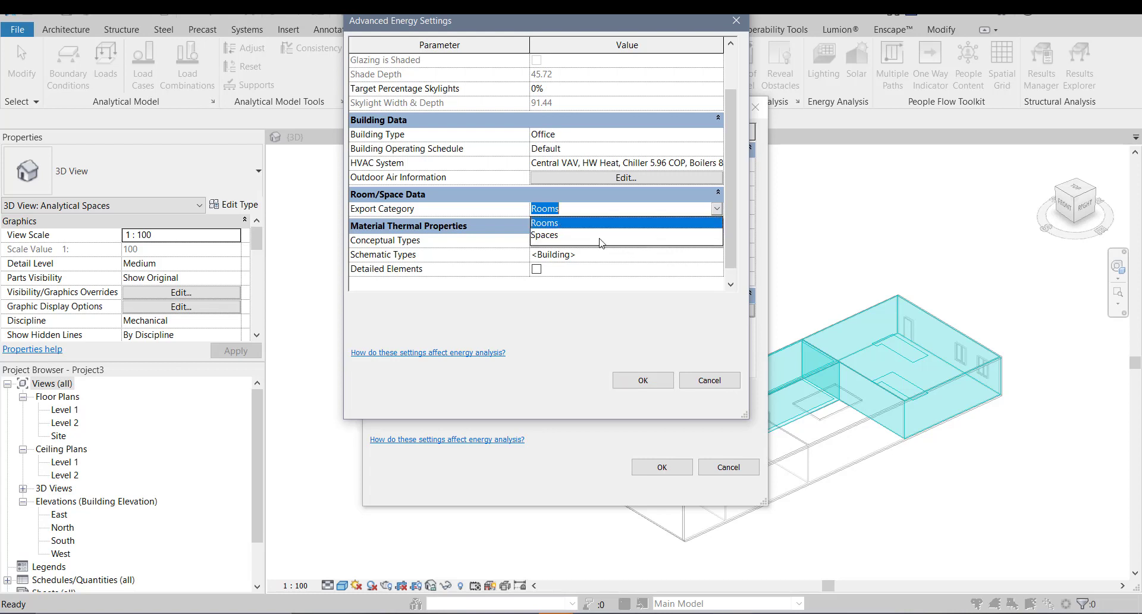
{"action": "left_click", "coordinate": [550, 223]}
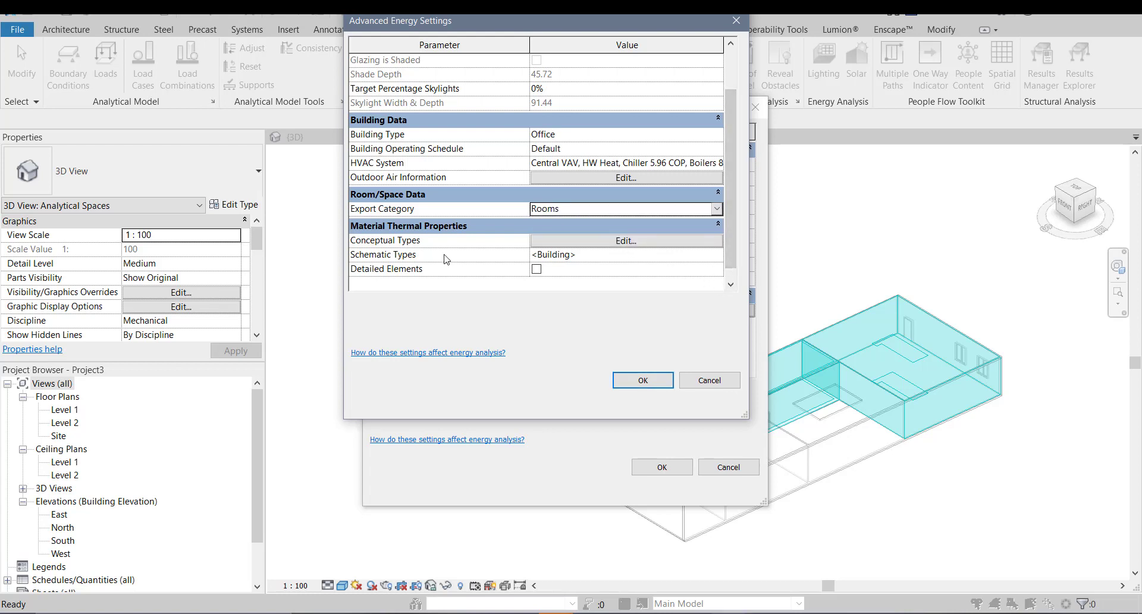
- Enable Detailed Elements in the material thermal properties and review the conceptual type constructions for the mass walls, roof, floor, glazing and shades
{"action": "left_click", "coordinate": [537, 269]}
{"action": "left_click", "coordinate": [605, 247]}
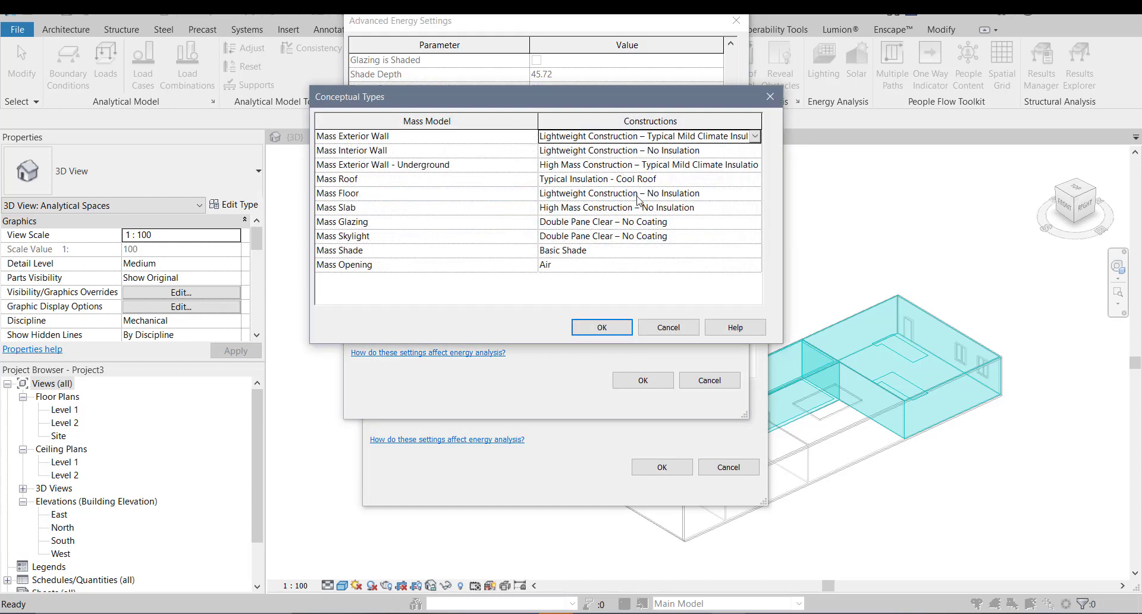
{"action": "left_click", "coordinate": [754, 136]}
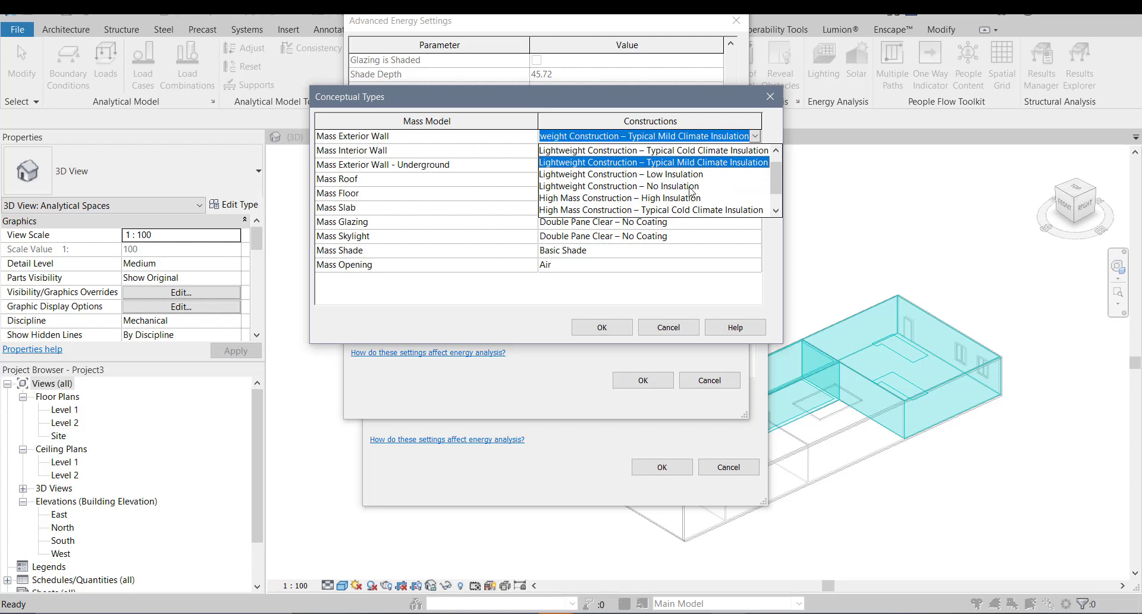
{"action": "mouse_move", "coordinate": [776, 186]}
{"action": "left_mouse_down"}
{"action": "mouse_move", "coordinate": [777, 201]}
{"action": "mouse_move", "coordinate": [777, 176]}
{"action": "left_mouse_up"}
{"action": "left_click", "coordinate": [469, 164]}
{"action": "left_click", "coordinate": [754, 179]}
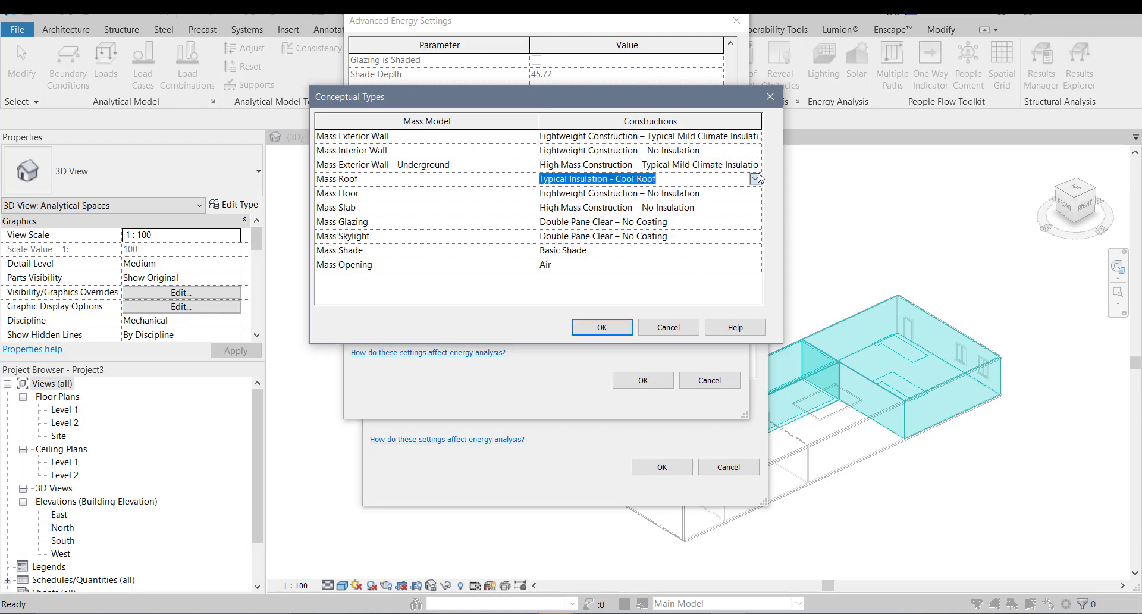
{"action": "left_click", "coordinate": [603, 265]}
{"action": "left_click", "coordinate": [660, 250]}
{"action": "left_click", "coordinate": [684, 223]}
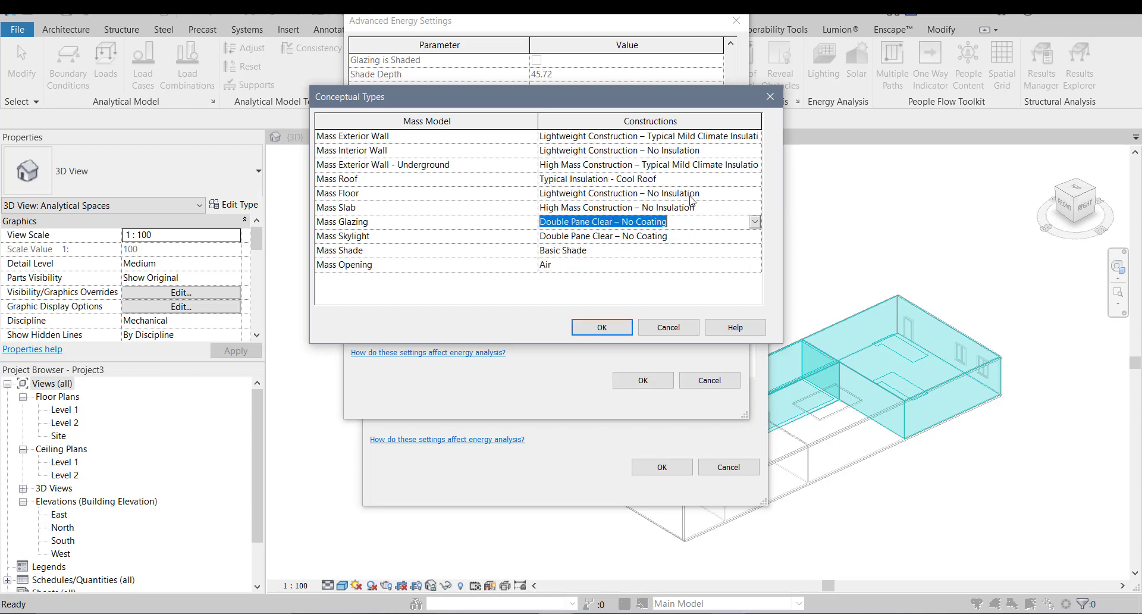
{"action": "left_click", "coordinate": [691, 193]}
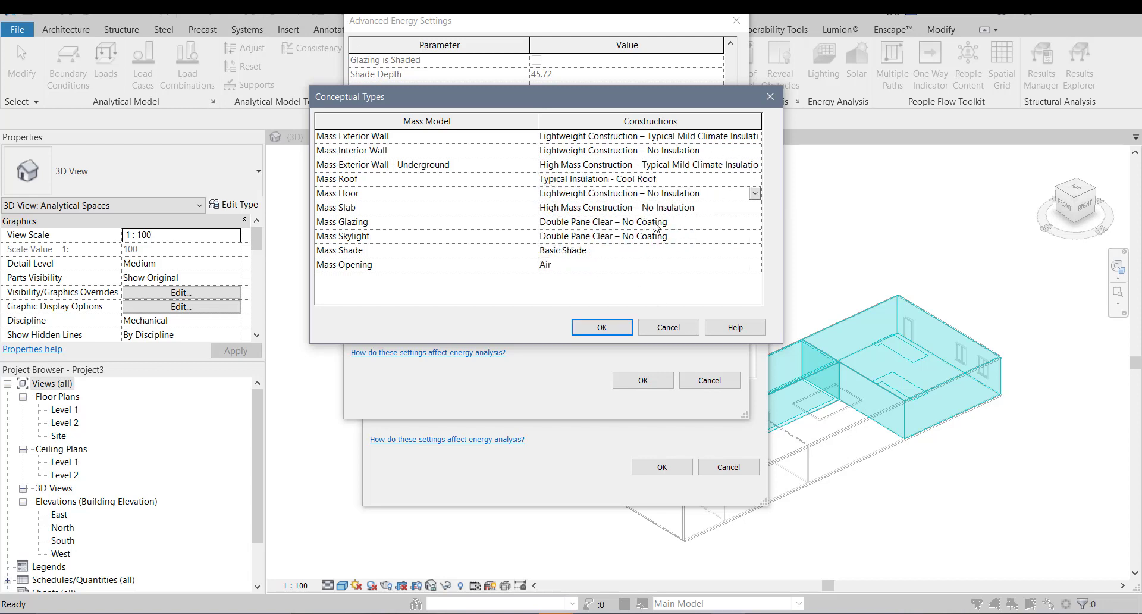
{"action": "left_click", "coordinate": [593, 331]}
- Accept the advanced energy settings and the main energy settings
{"action": "scroll", "coordinate": [675, 226], "scroll_direction": "down", "scroll_amount": 1}
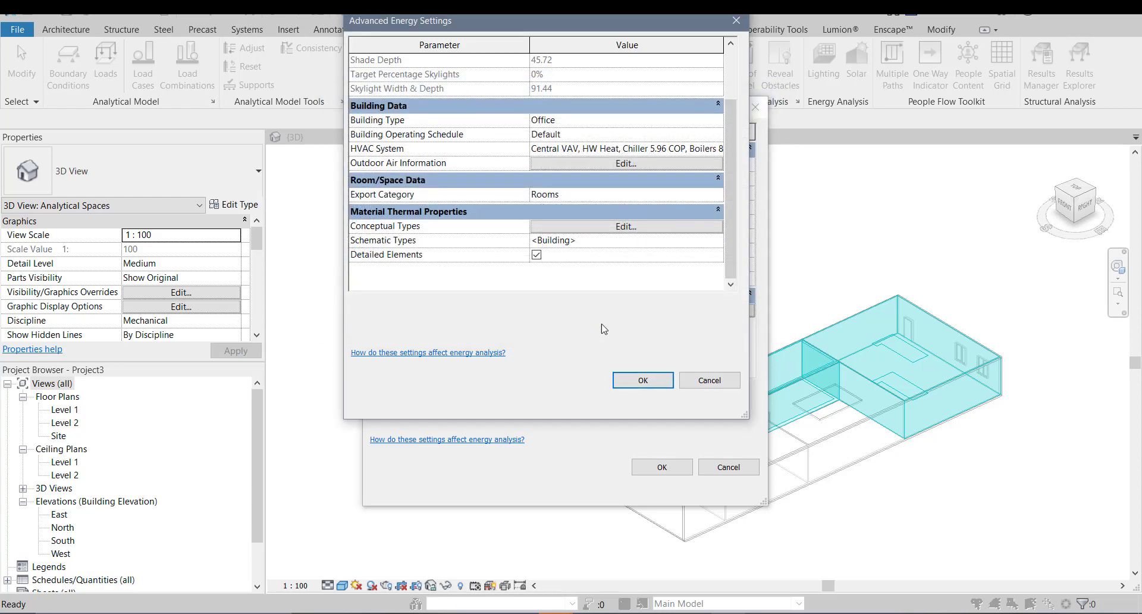
{"action": "left_click", "coordinate": [651, 386]}
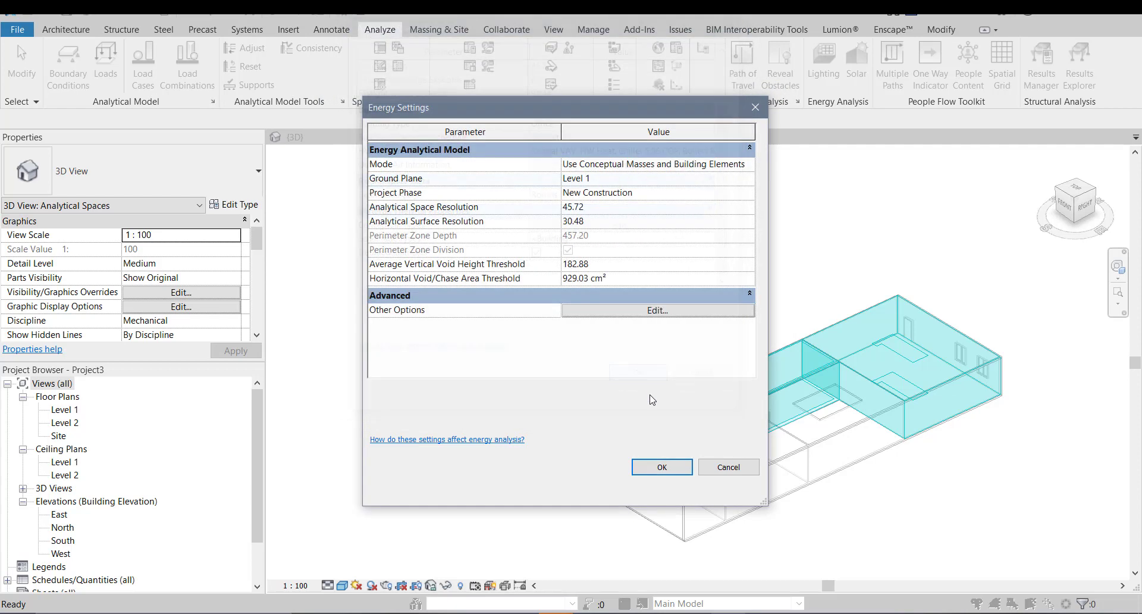
{"action": "left_click", "coordinate": [662, 467]}
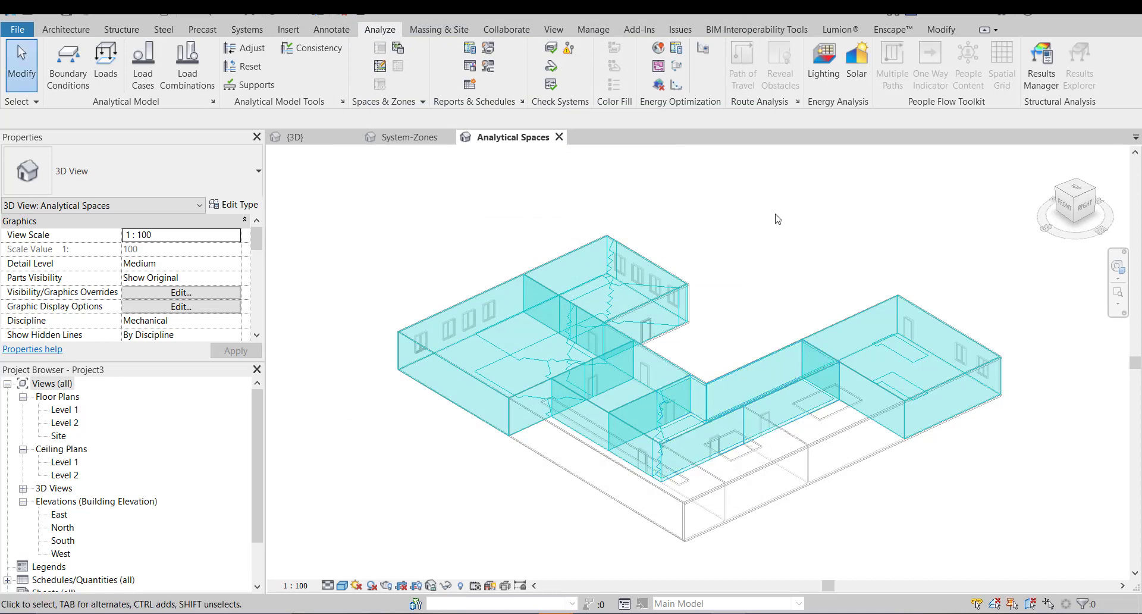
- Run a systems analysis with the Annual Building Energy Simulation workflow, naming the report "energy simulation"
{"action": "left_click", "coordinate": [682, 53]}
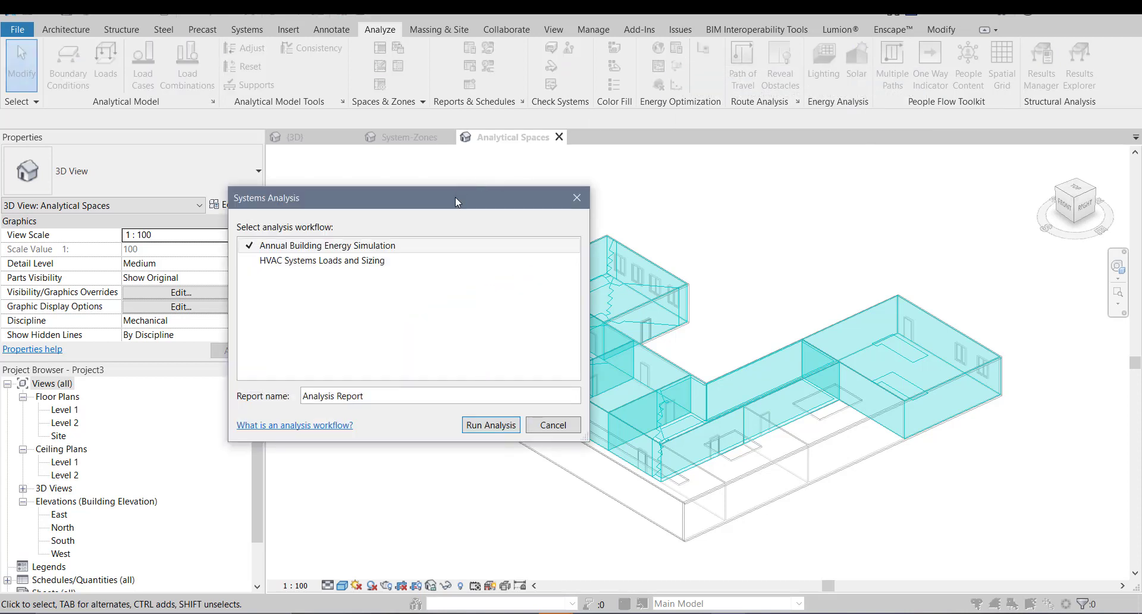
{"action": "left_click_drag", "start_coordinate": [457, 197], "coordinate": [719, 122]}
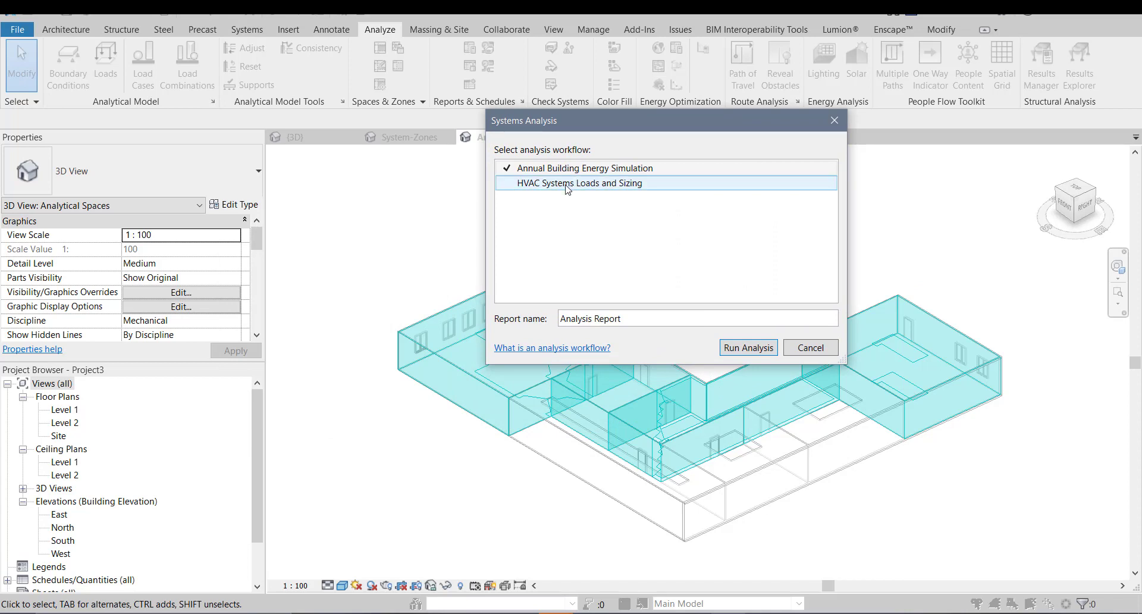
{"action": "left_click", "coordinate": [616, 189]}
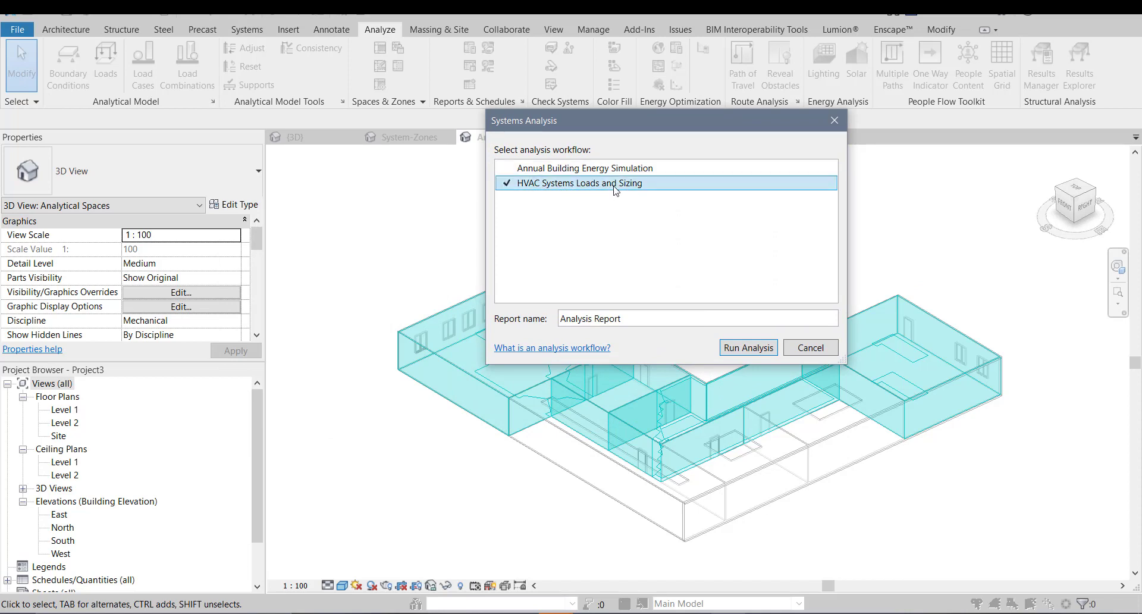
{"action": "left_click", "coordinate": [643, 169]}
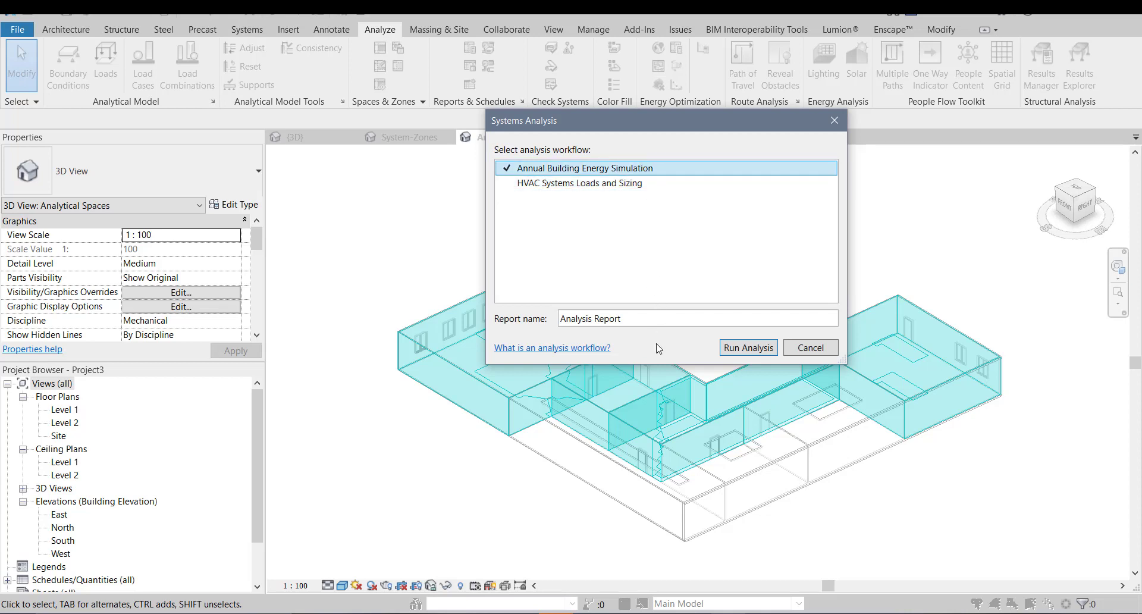
{"action": "left_click_drag", "start_coordinate": [622, 319], "coordinate": [547, 309]}
{"action": "type", "text": "energy simulation"}
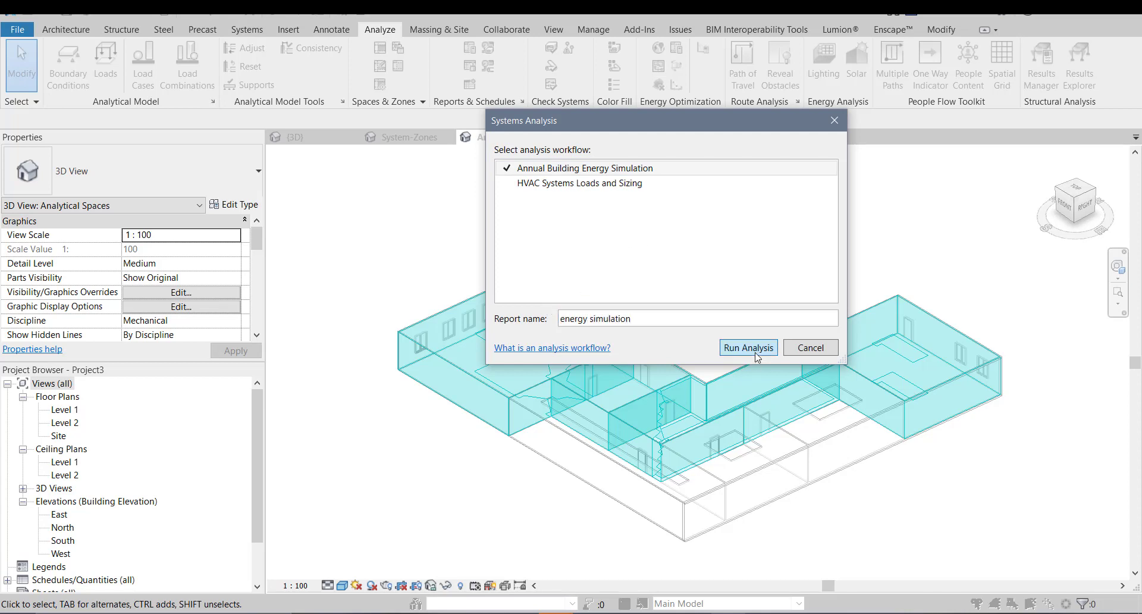
{"action": "left_click", "coordinate": [755, 352]}
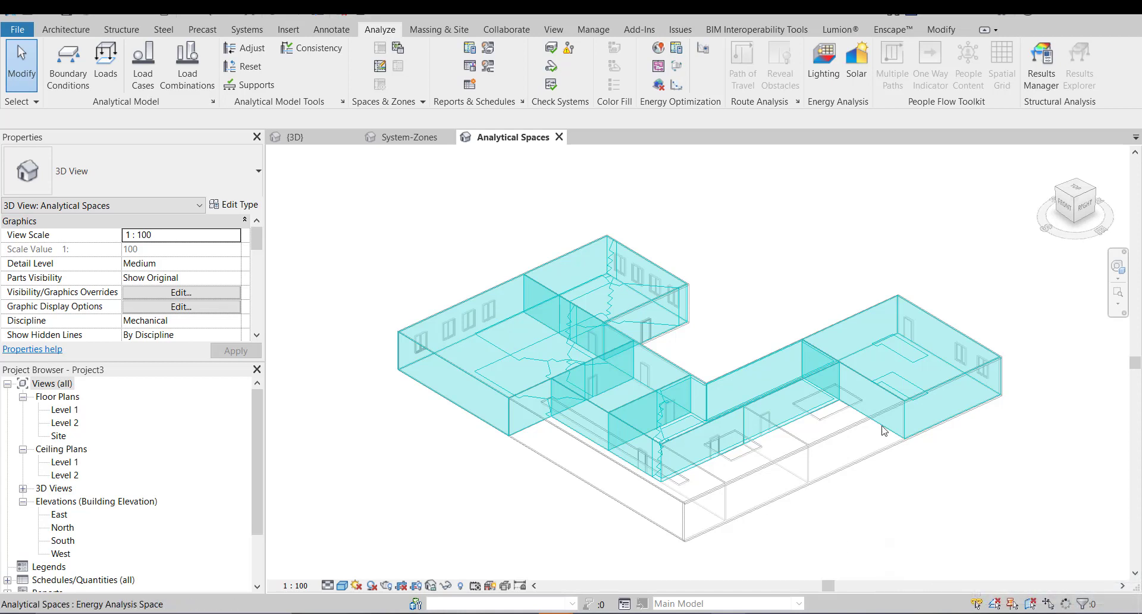
- Show the background processes and run the HVAC Systems Loads and Sizing analysis with the report name "hvac simulation"
{"action": "left_click", "coordinate": [1065, 604]}
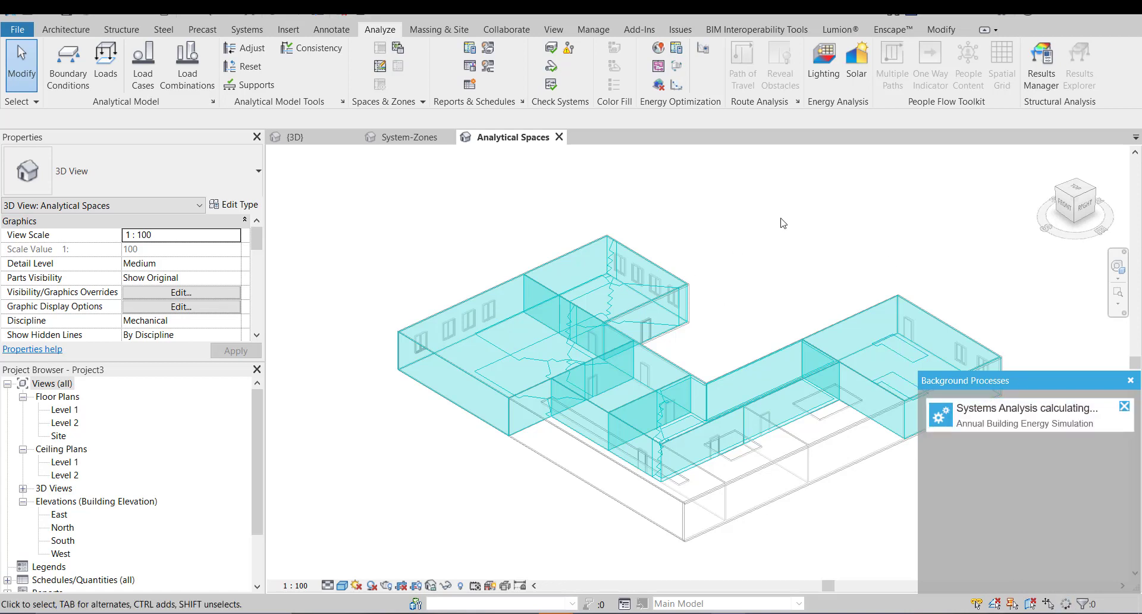
{"action": "left_click", "coordinate": [678, 48]}
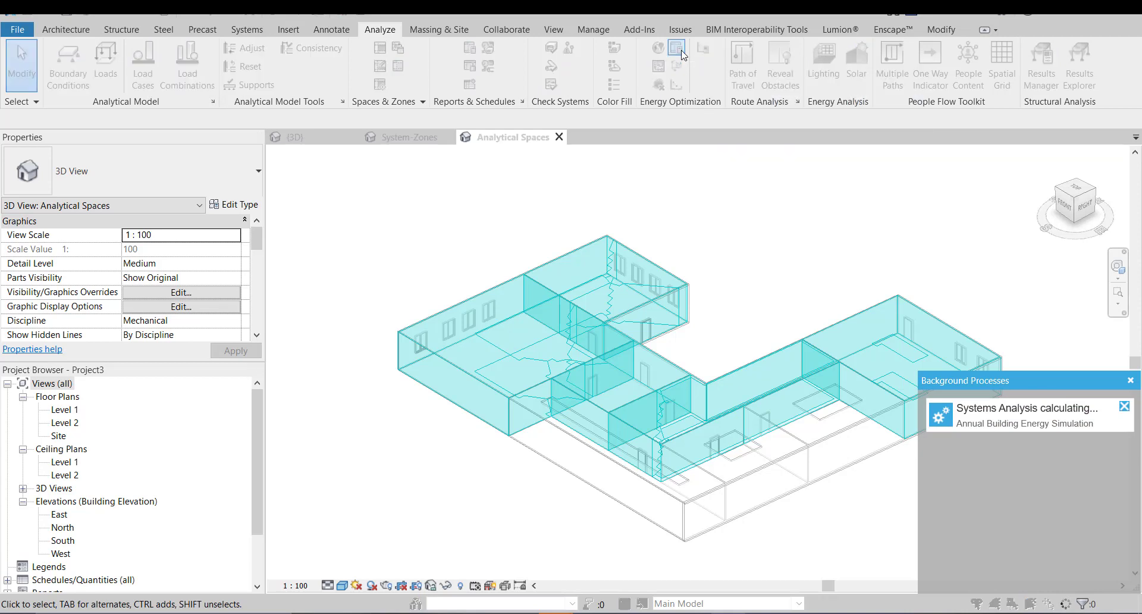
{"action": "left_click", "coordinate": [604, 185]}
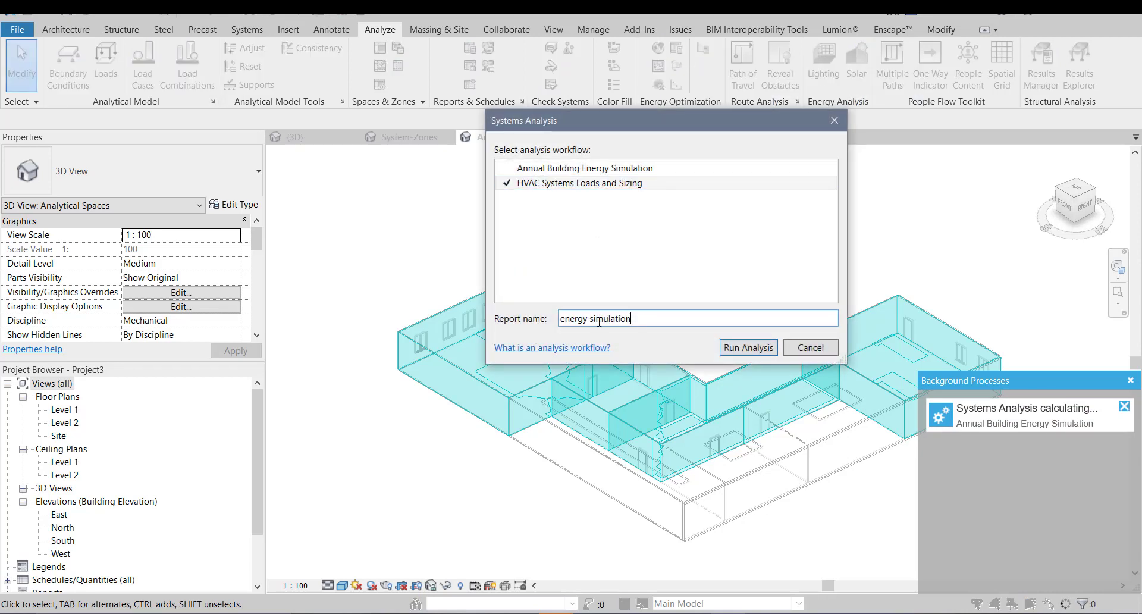
{"action": "left_click_drag", "start_coordinate": [588, 320], "coordinate": [544, 322]}
{"action": "type", "text": "hvac"}
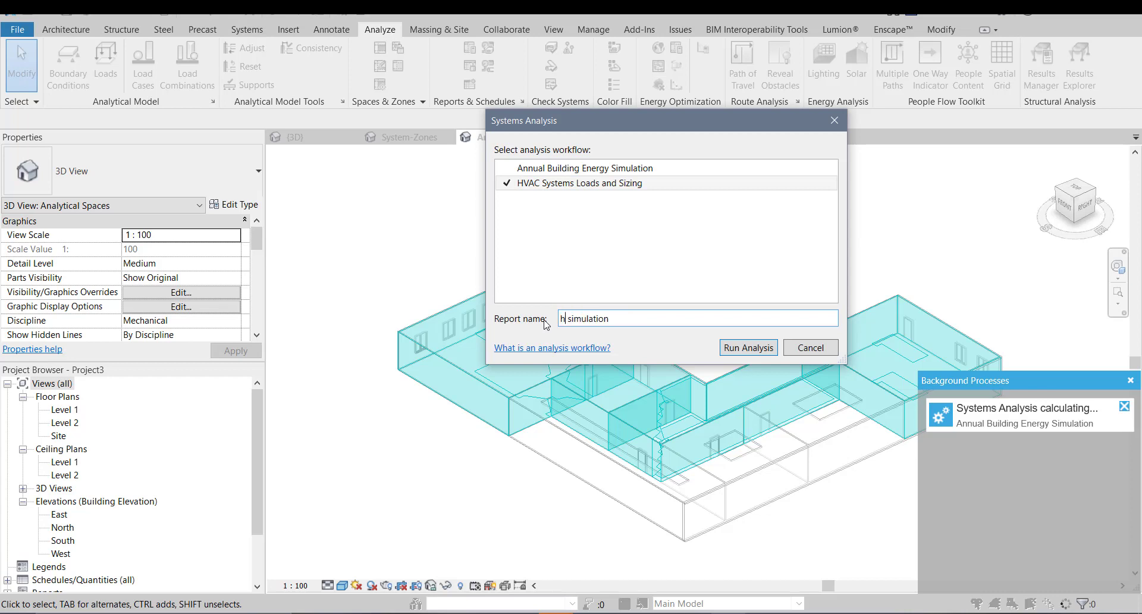
{"action": "left_click", "coordinate": [751, 350]}
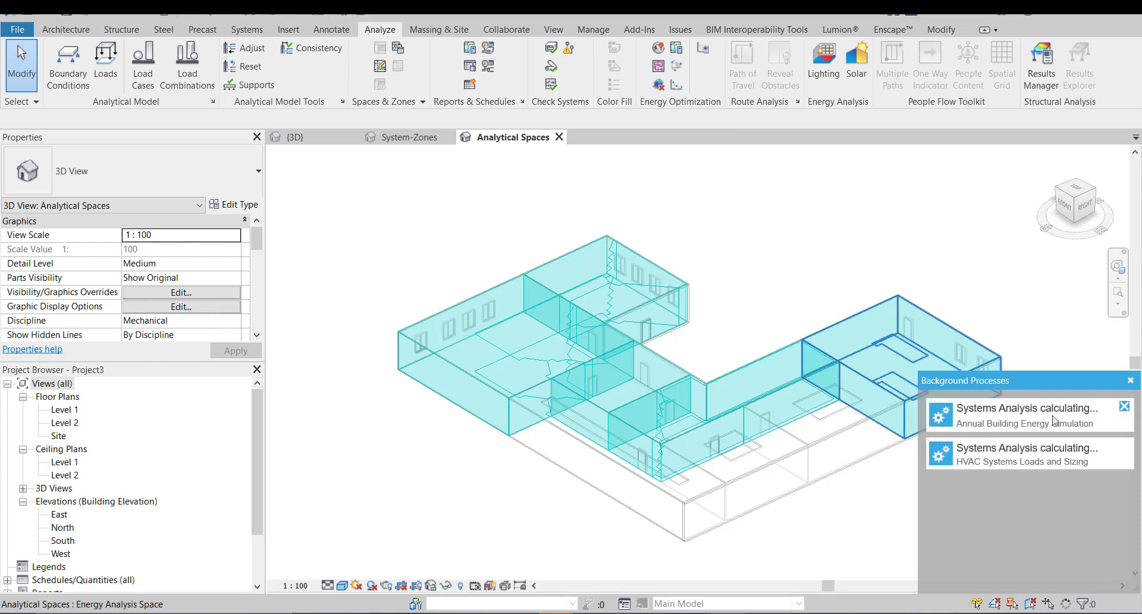
- Dismiss the energy model generation, switch to Autodesk Insight with Optimize, and open the Project3 model under All Uncategorized
{"action": "left_click", "coordinate": [658, 64]}
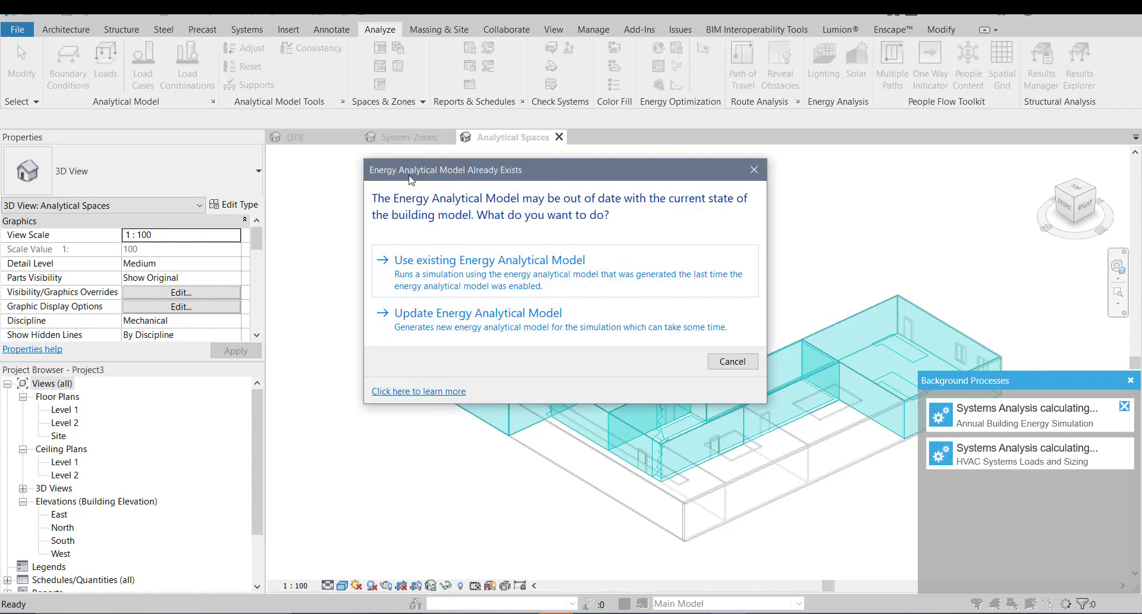
{"action": "left_click", "coordinate": [754, 169]}
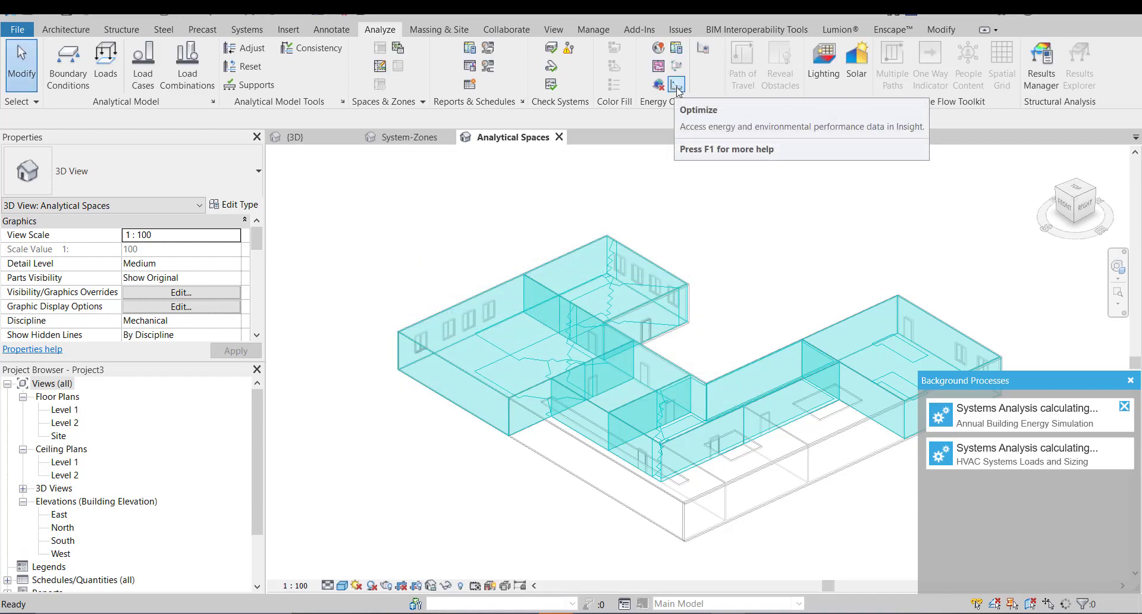
{"action": "left_click", "coordinate": [677, 86]}
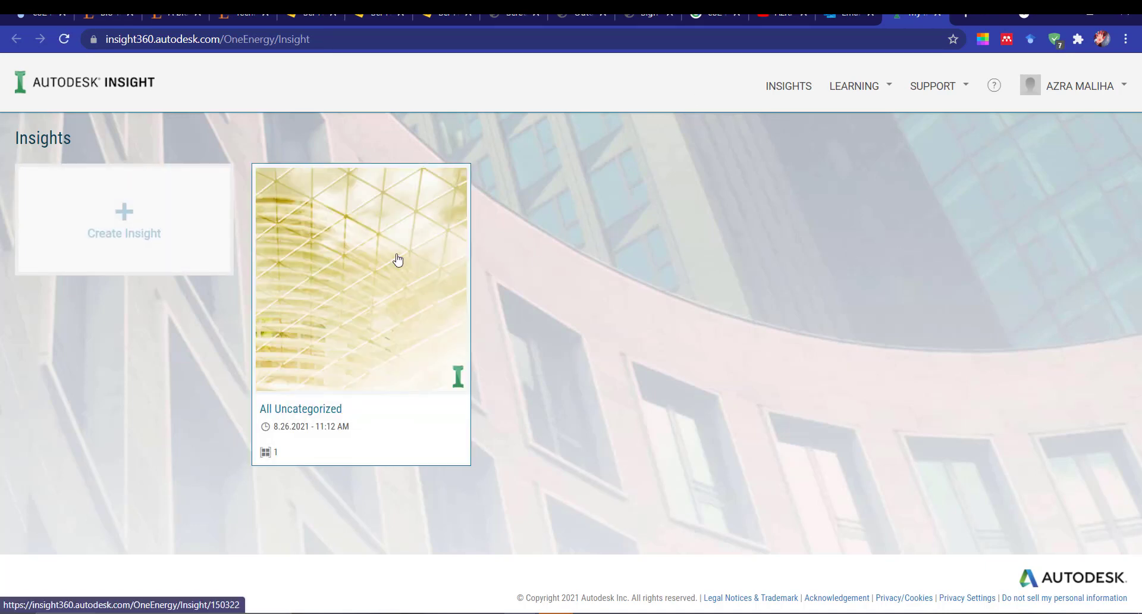
{"action": "left_click", "coordinate": [345, 296]}
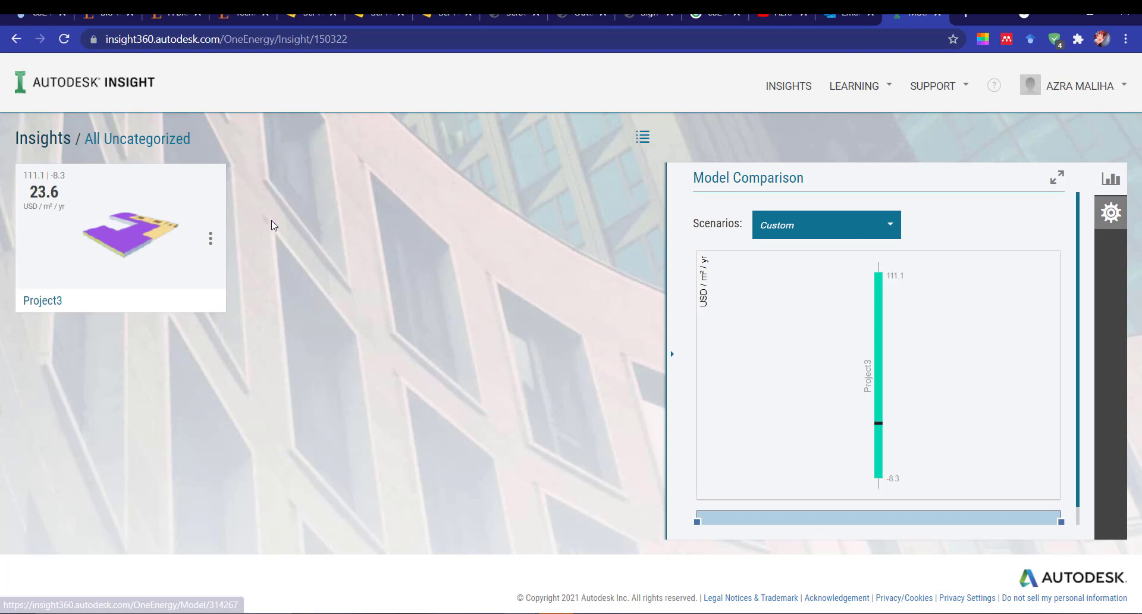
{"action": "left_click", "coordinate": [153, 243]}
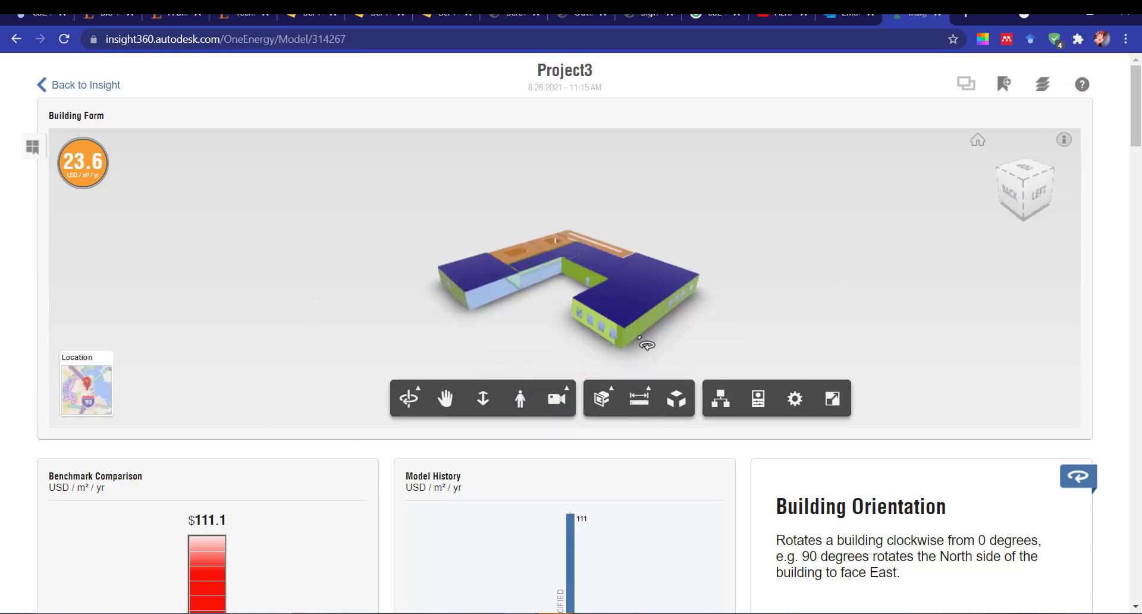
- Orbit the Project3 building form and compare its energy indicator in kWh/m²/yr and in USD/m²/yr
{"action": "left_click_drag", "start_coordinate": [640, 337], "coordinate": [833, 326]}
{"action": "left_click_drag", "start_coordinate": [720, 322], "coordinate": [776, 298]}
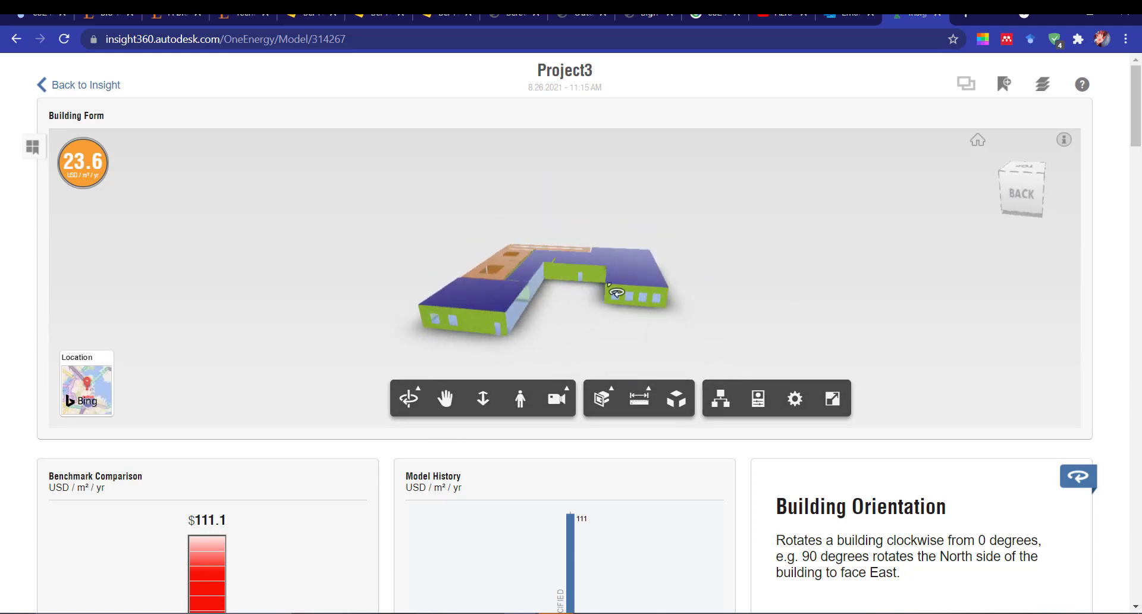
{"action": "left_click_drag", "start_coordinate": [612, 307], "coordinate": [3, 167]}
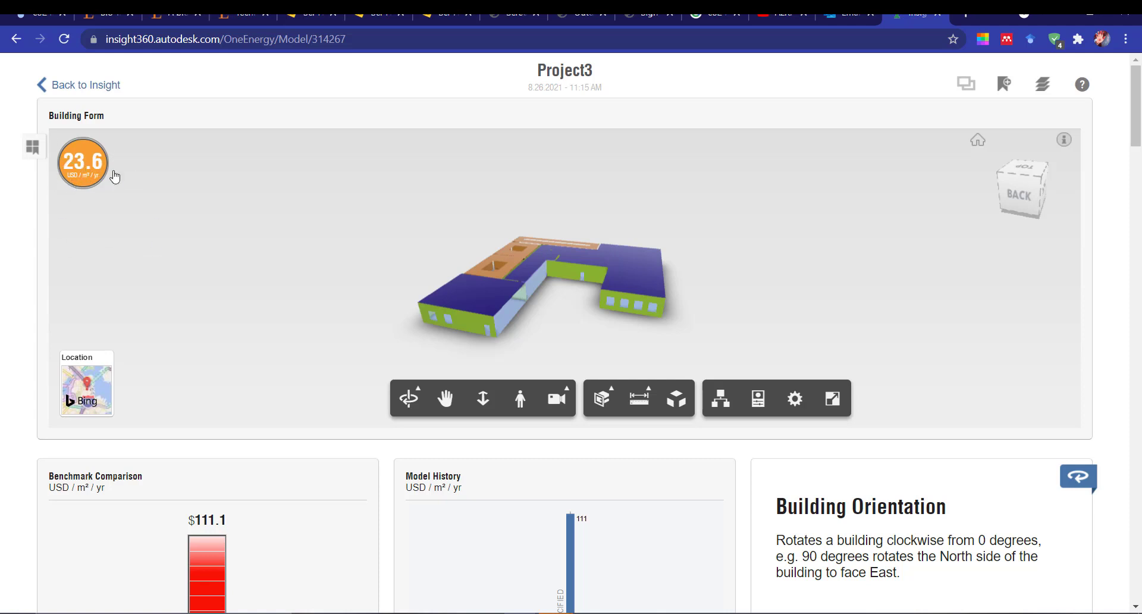
{"action": "left_click", "coordinate": [105, 176]}
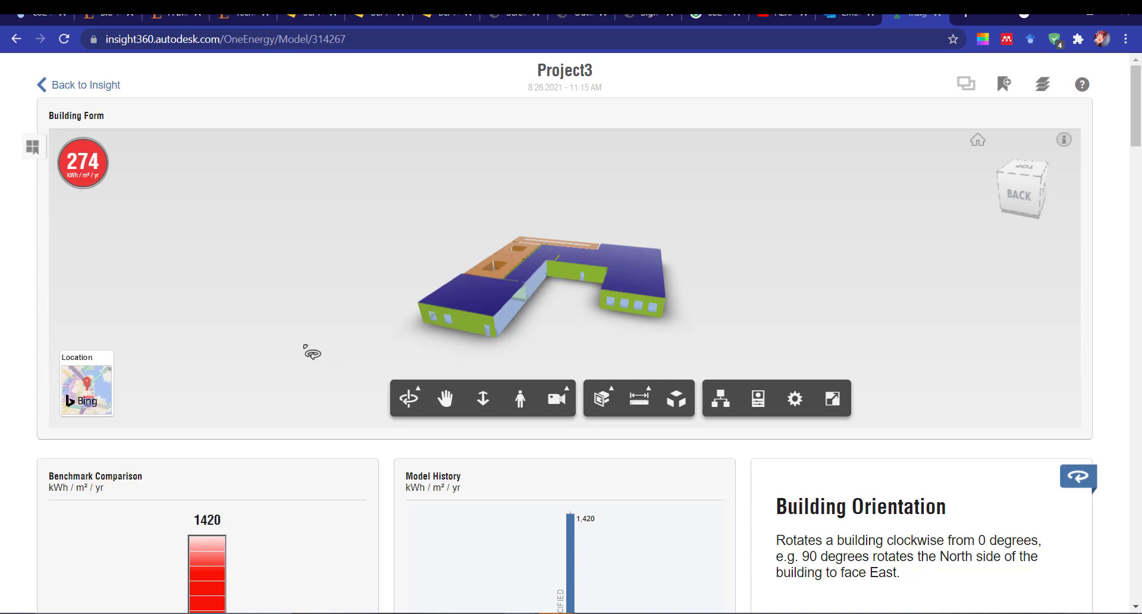
{"action": "left_click", "coordinate": [73, 172]}
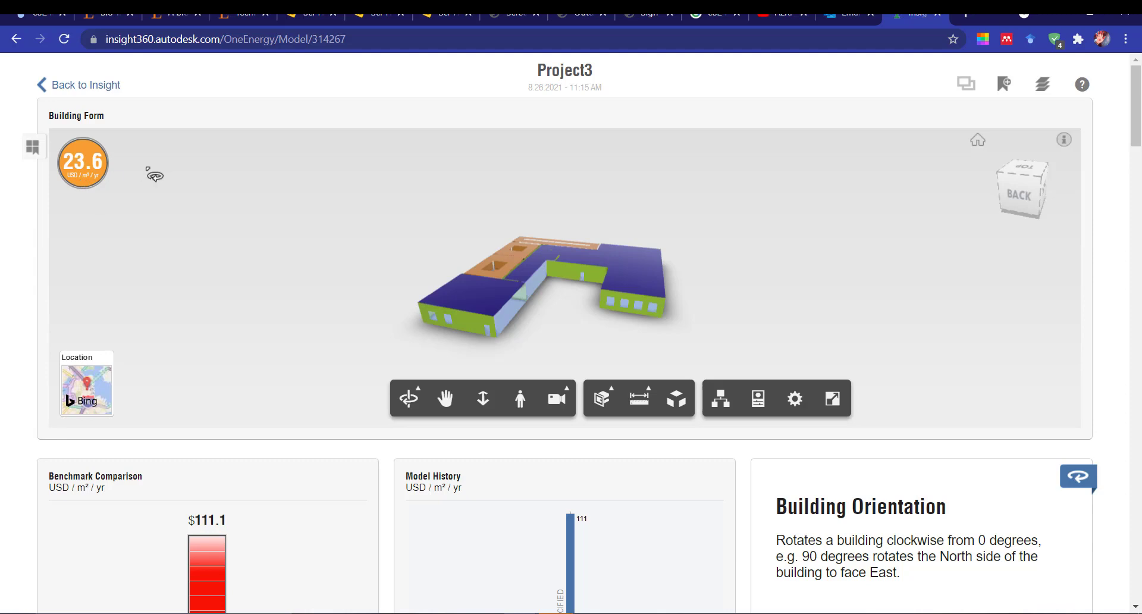
- Examine the benchmark comparison and the model history charts of Project3
{"action": "scroll", "coordinate": [780, 422], "scroll_direction": "down", "scroll_amount": 3}
{"action": "scroll", "coordinate": [956, 434], "scroll_direction": "down", "scroll_amount": 2}
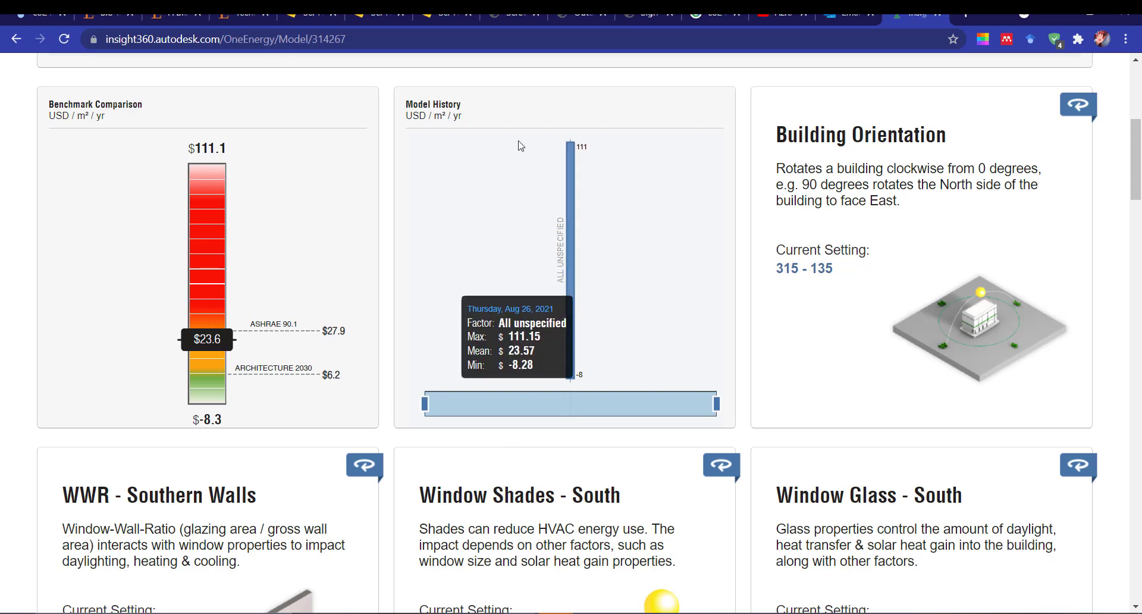
{"action": "left_click_drag", "start_coordinate": [426, 405], "coordinate": [452, 405]}
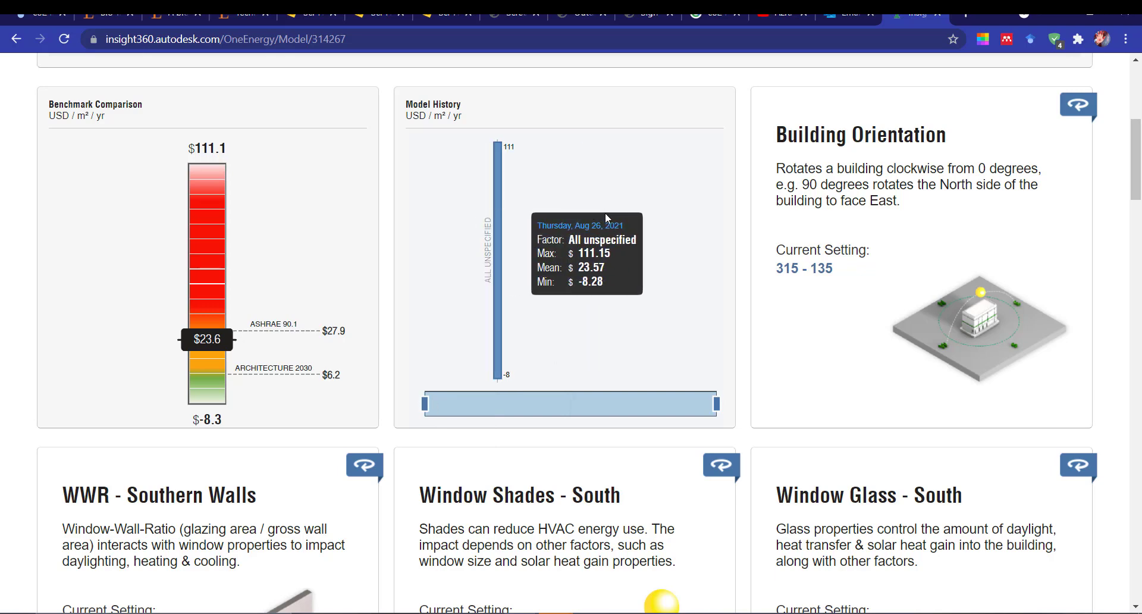
- Try a narrower Building Orientation range that excludes the 135-degree option, and restore the full range
{"action": "left_click", "coordinate": [917, 277]}
{"action": "mouse_move", "coordinate": [589, 485]}
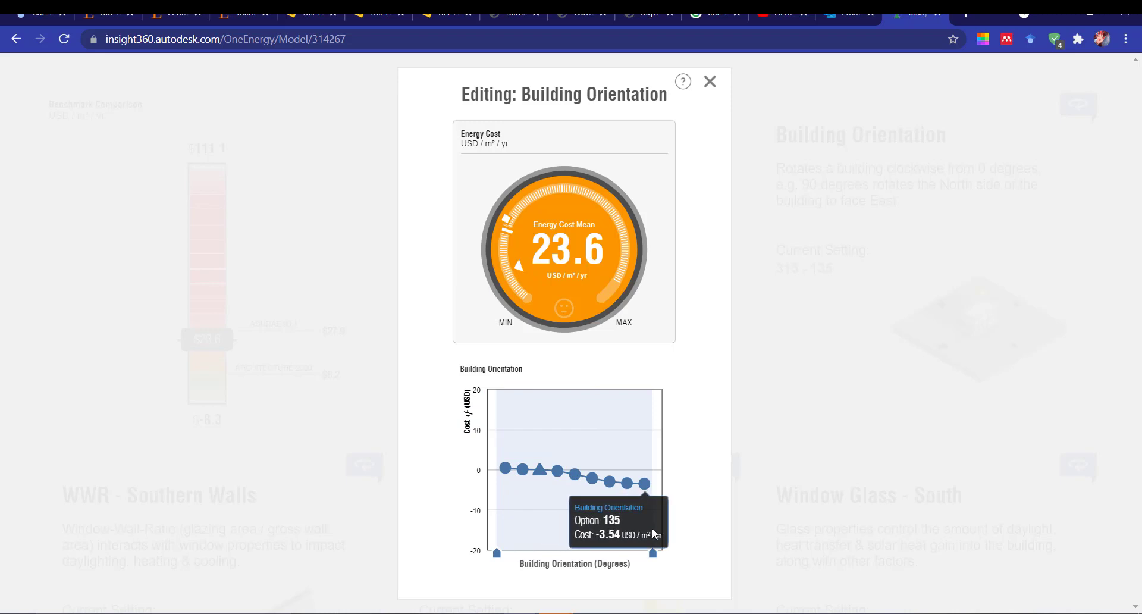
{"action": "mouse_move", "coordinate": [657, 560]}
{"action": "left_mouse_down"}
{"action": "mouse_move", "coordinate": [549, 554]}
{"action": "mouse_move", "coordinate": [639, 554]}
{"action": "left_mouse_up"}
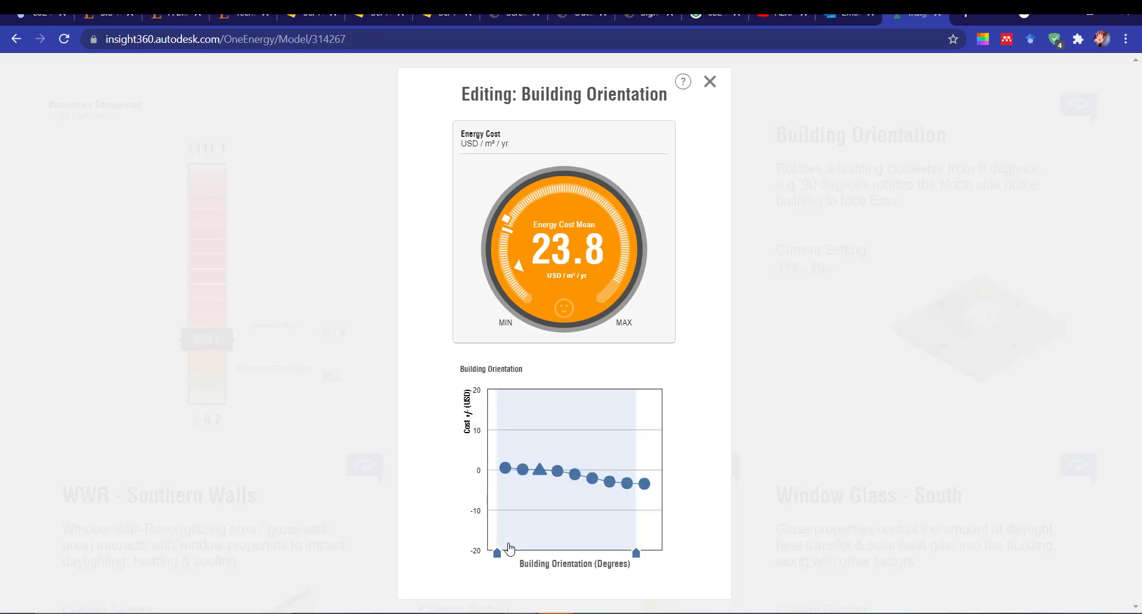
{"action": "mouse_move", "coordinate": [499, 554]}
{"action": "left_mouse_down"}
{"action": "mouse_move", "coordinate": [538, 555]}
{"action": "mouse_move", "coordinate": [497, 555]}
{"action": "left_mouse_up"}
{"action": "left_click_drag", "start_coordinate": [636, 554], "coordinate": [673, 546]}
{"action": "left_click", "coordinate": [709, 81]}
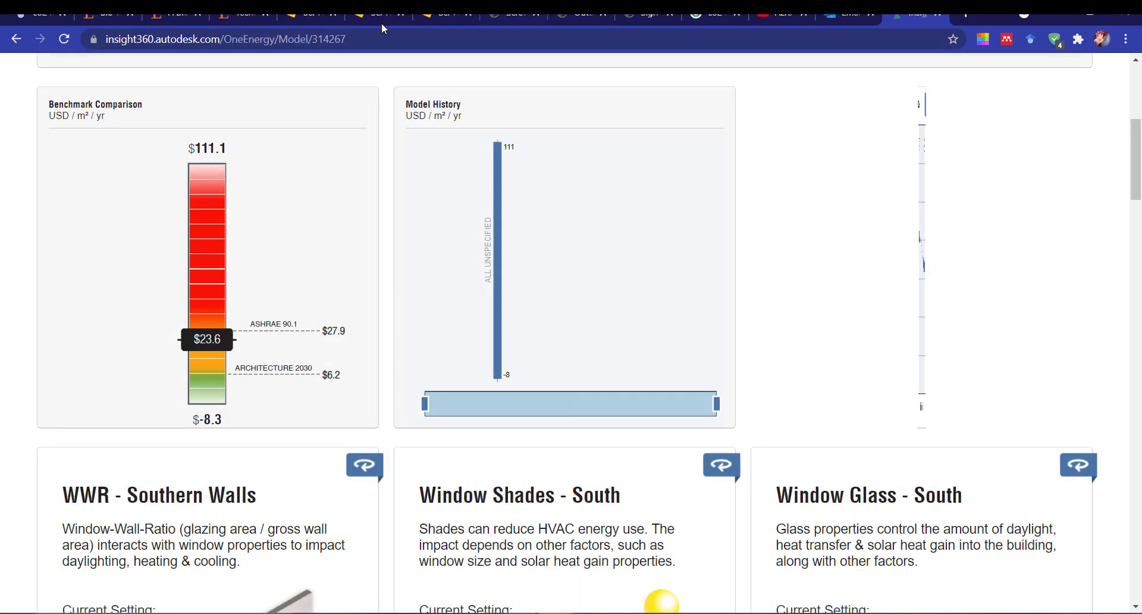
- Compare window-wall ratio ranges for the WWR - Southern Walls factor and narrow its range to the 80% option
{"action": "scroll", "coordinate": [563, 307], "scroll_direction": "down", "scroll_amount": 2}
{"action": "scroll", "coordinate": [634, 301], "scroll_direction": "down", "scroll_amount": 2}
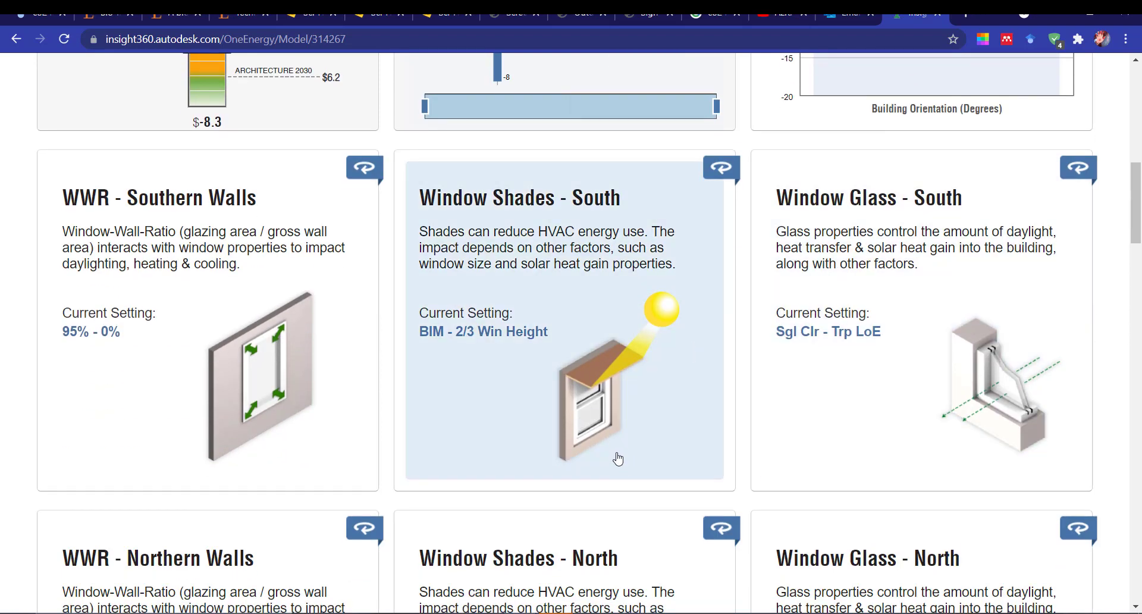
{"action": "left_click", "coordinate": [205, 247]}
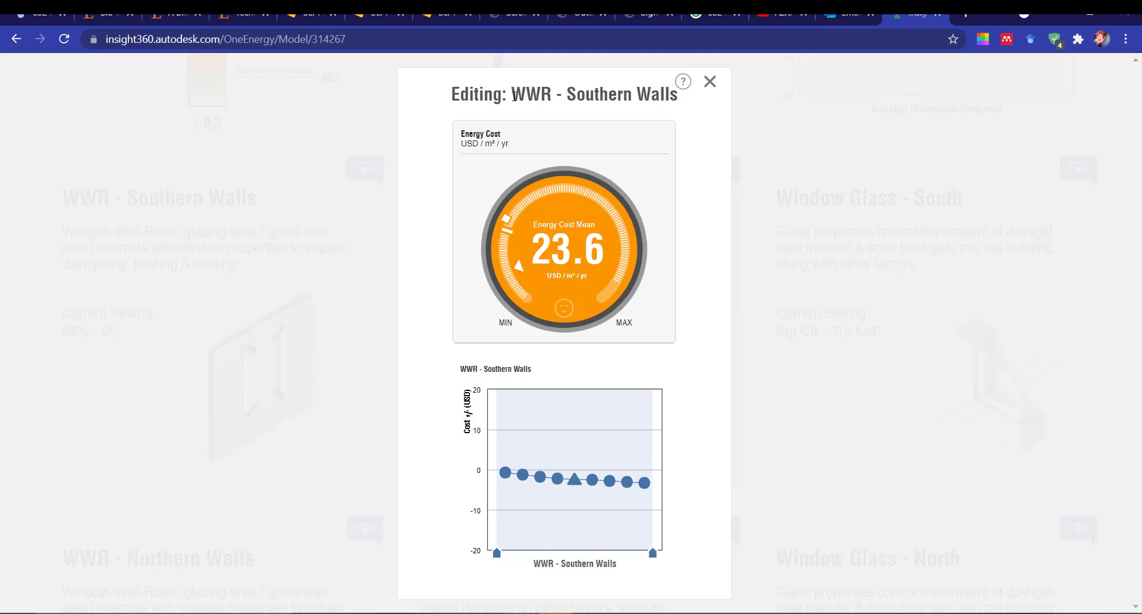
{"action": "left_click_drag", "start_coordinate": [512, 96], "coordinate": [569, 96]}
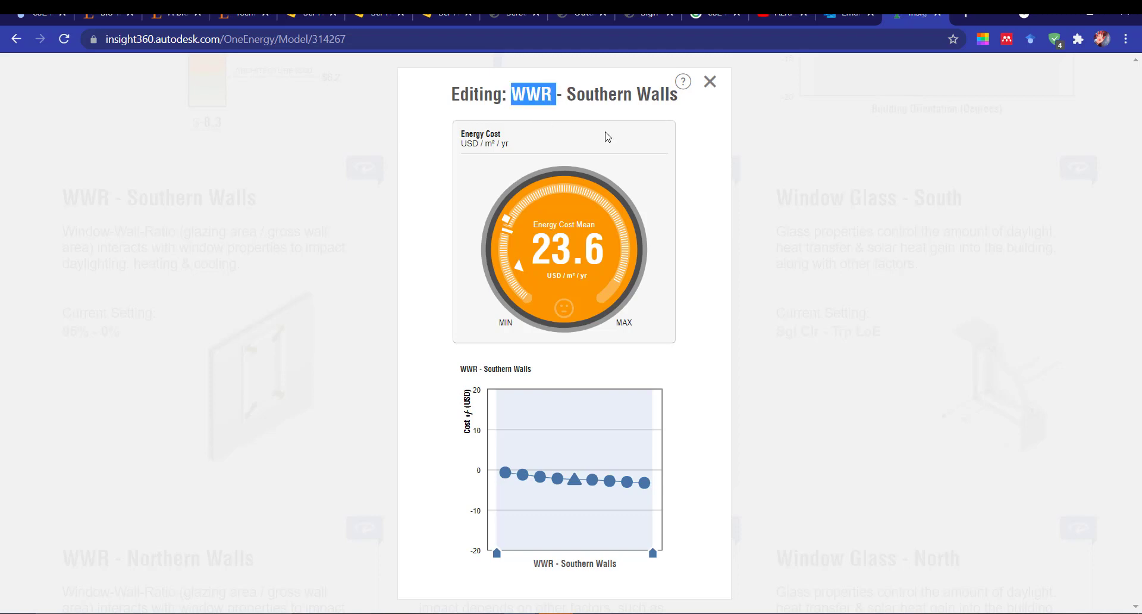
{"action": "mouse_move", "coordinate": [645, 559]}
{"action": "left_mouse_down"}
{"action": "mouse_move", "coordinate": [628, 555]}
{"action": "mouse_move", "coordinate": [659, 556]}
{"action": "mouse_move", "coordinate": [508, 537]}
{"action": "mouse_move", "coordinate": [574, 557]}
{"action": "mouse_move", "coordinate": [634, 555]}
{"action": "left_mouse_up"}
{"action": "mouse_move", "coordinate": [498, 555]}
{"action": "left_mouse_down"}
{"action": "mouse_move", "coordinate": [654, 561]}
{"action": "mouse_move", "coordinate": [618, 551]}
{"action": "left_mouse_up"}
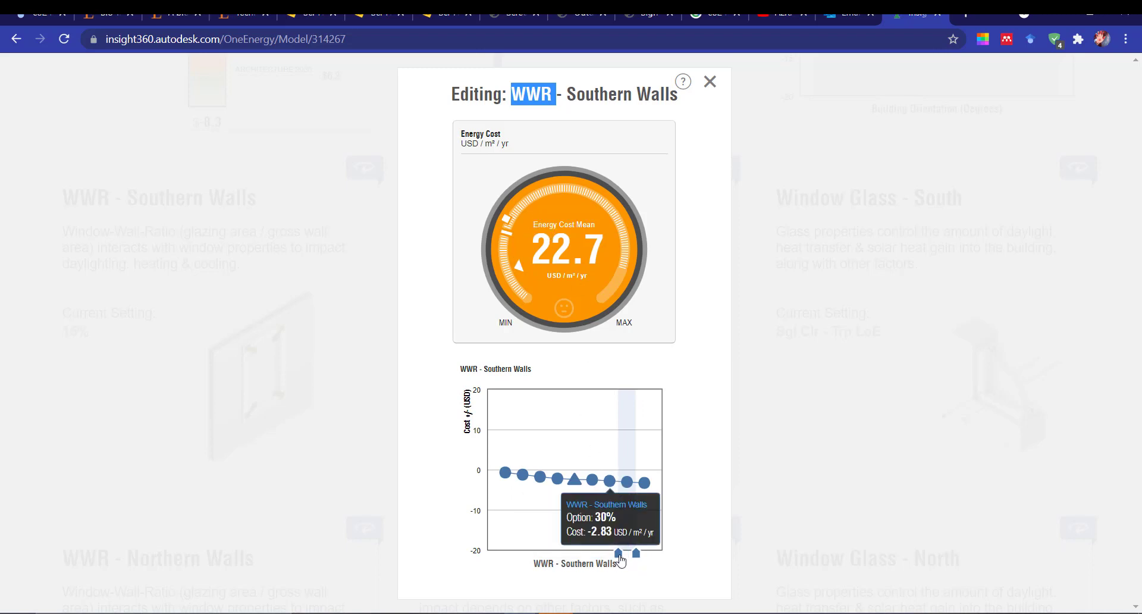
{"action": "mouse_move", "coordinate": [619, 554]}
{"action": "left_mouse_down"}
{"action": "mouse_move", "coordinate": [508, 551]}
{"action": "mouse_move", "coordinate": [546, 555]}
{"action": "mouse_move", "coordinate": [530, 555]}
{"action": "left_mouse_up"}
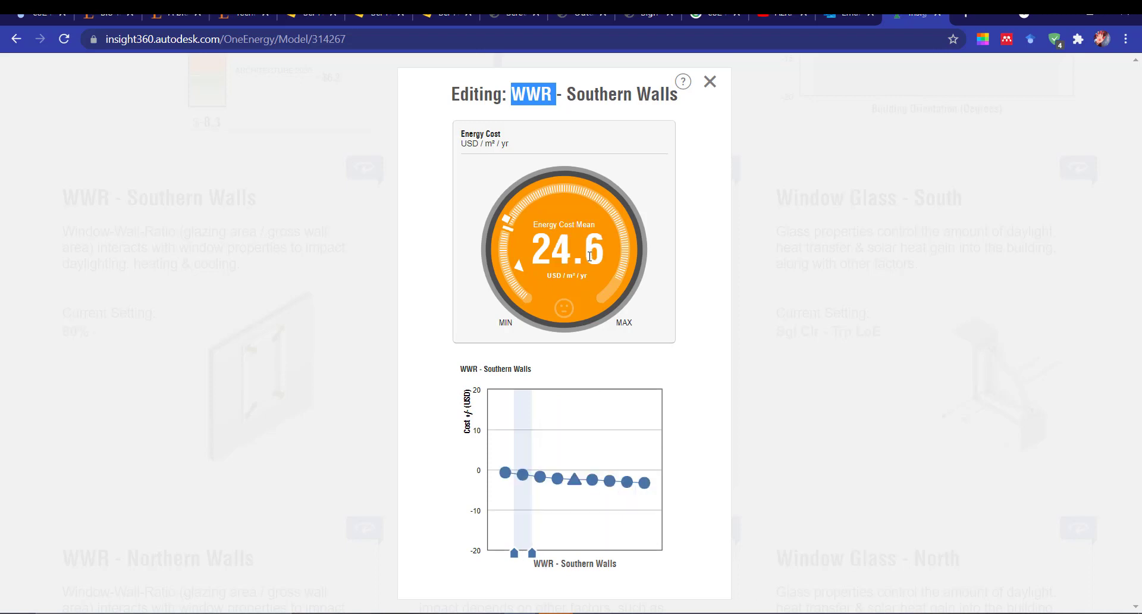
{"action": "left_click", "coordinate": [710, 81]}
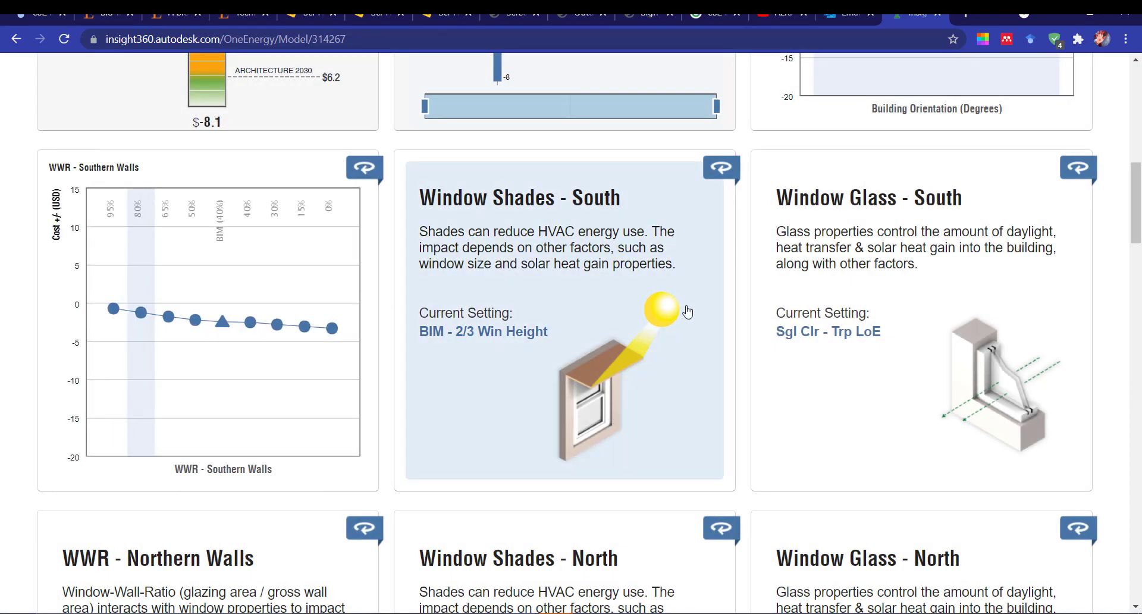
- Compare ranges for the Window Shades - South factor and set it from 1/6 to 2/3 Win Height, excluding BIM
{"action": "left_click", "coordinate": [647, 310]}
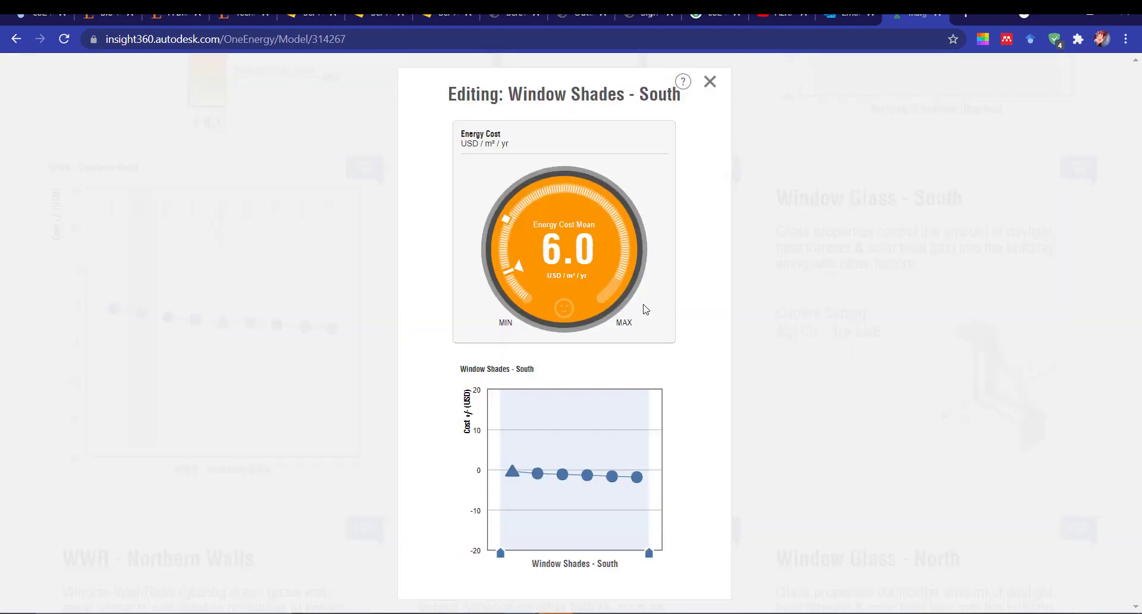
{"action": "left_click_drag", "start_coordinate": [649, 557], "coordinate": [625, 559]}
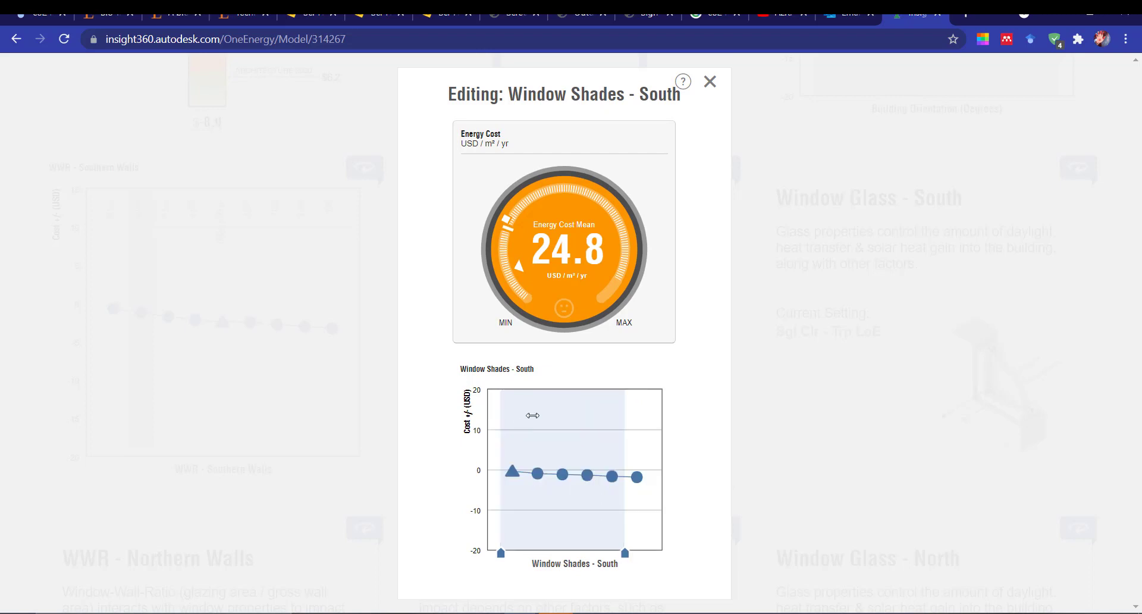
{"action": "left_click_drag", "start_coordinate": [501, 554], "coordinate": [524, 557]}
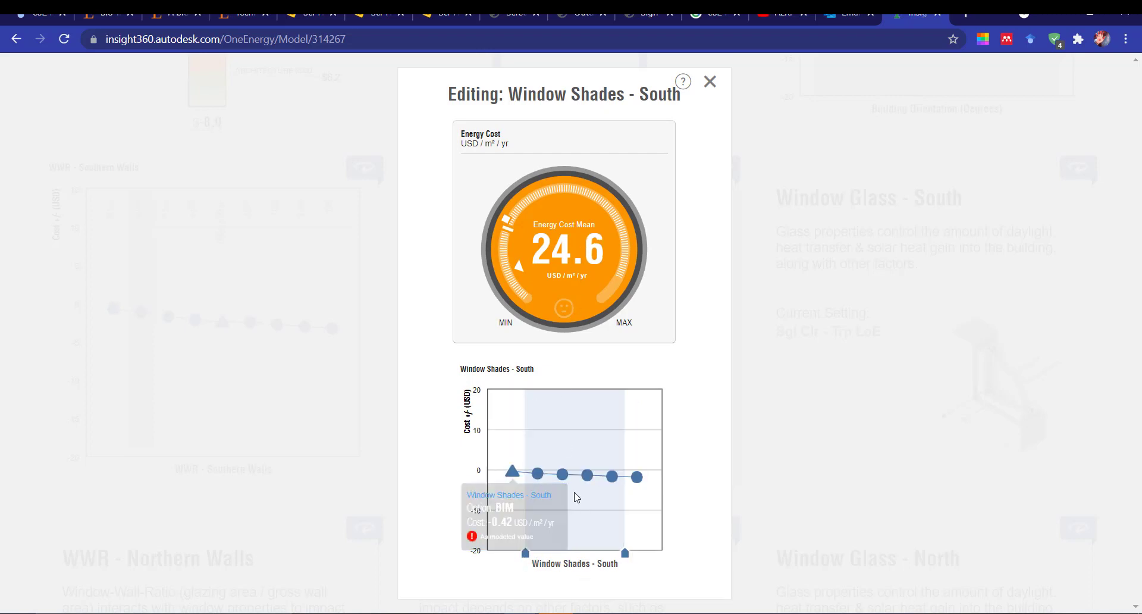
{"action": "left_click_drag", "start_coordinate": [622, 547], "coordinate": [552, 557]}
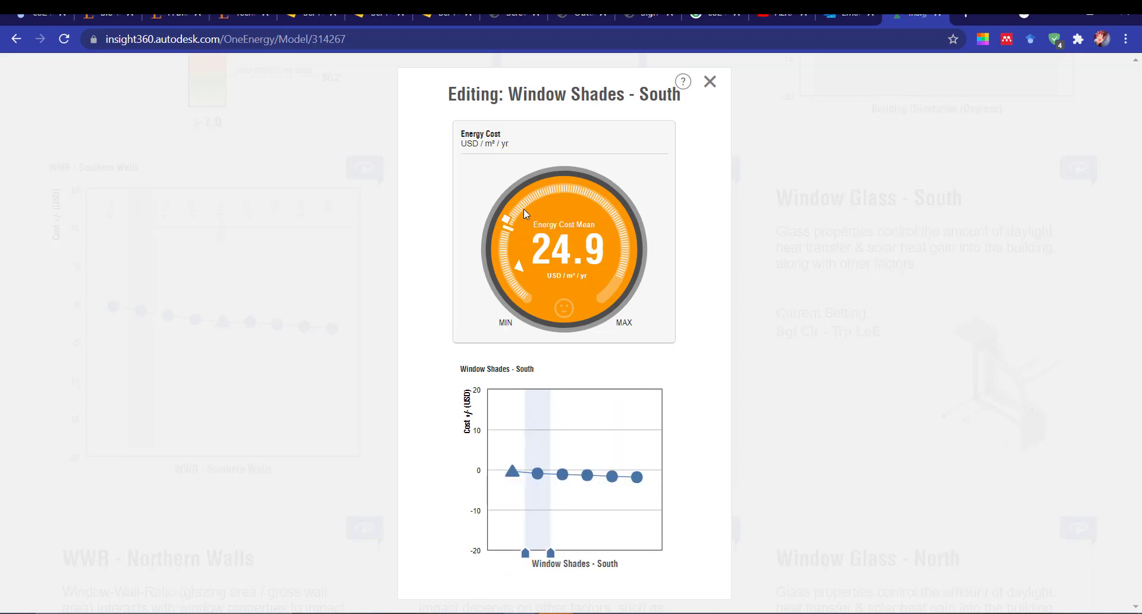
{"action": "left_click_drag", "start_coordinate": [554, 552], "coordinate": [661, 556]}
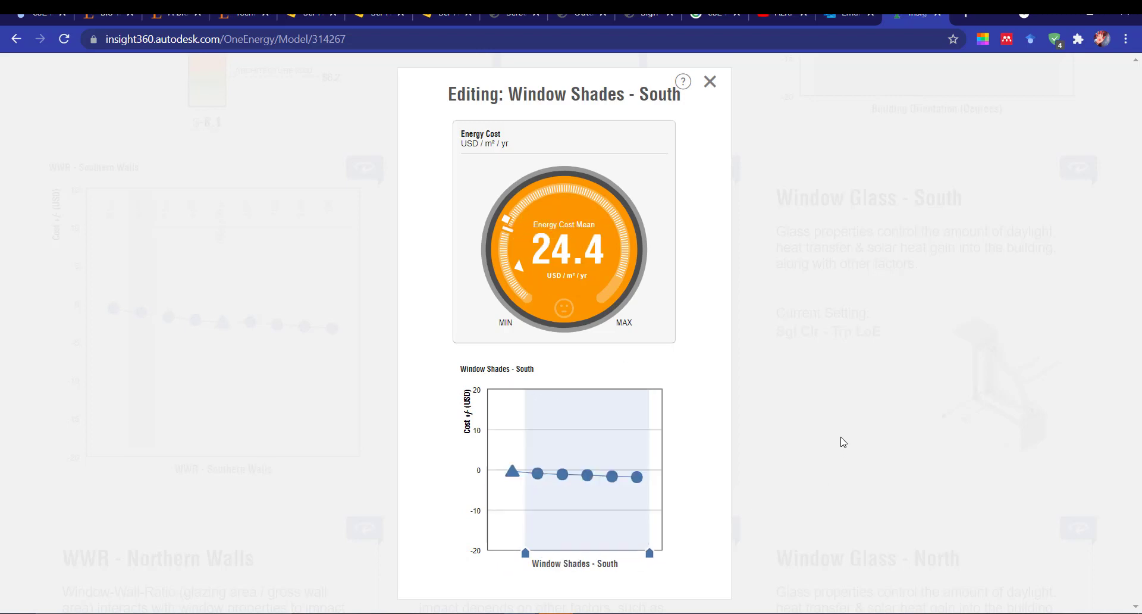
{"action": "left_click", "coordinate": [842, 438]}
- Examine the remaining factors, from the northern, western and eastern windows through construction, infiltration, lighting, plug loads, HVAC and PV settings
{"action": "scroll", "coordinate": [915, 274], "scroll_direction": "down", "scroll_amount": 1}
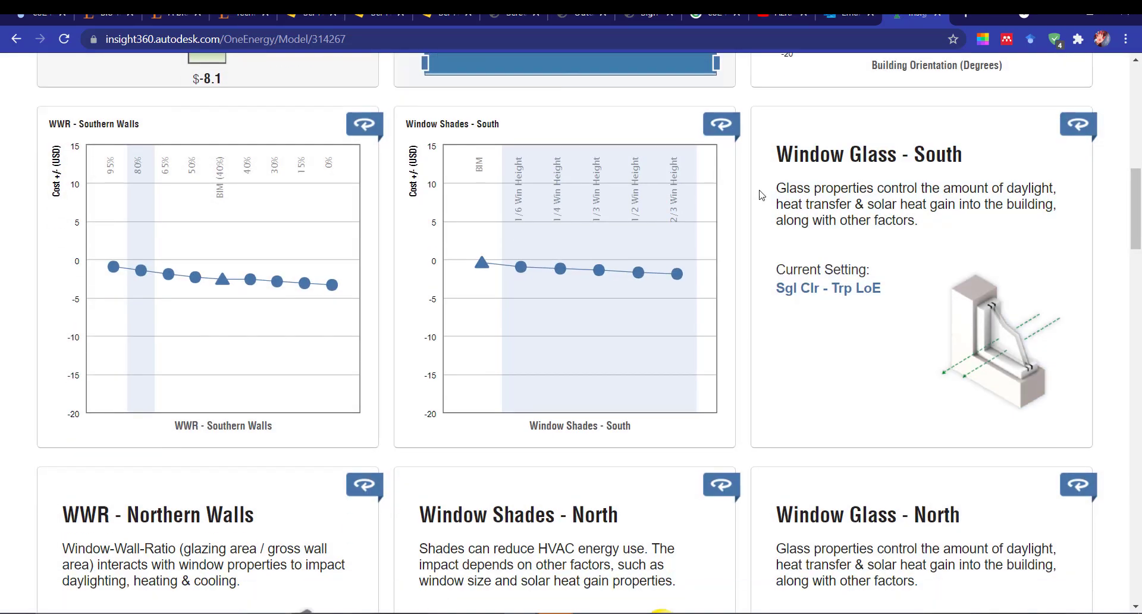
{"action": "scroll", "coordinate": [959, 202], "scroll_direction": "down", "scroll_amount": 3}
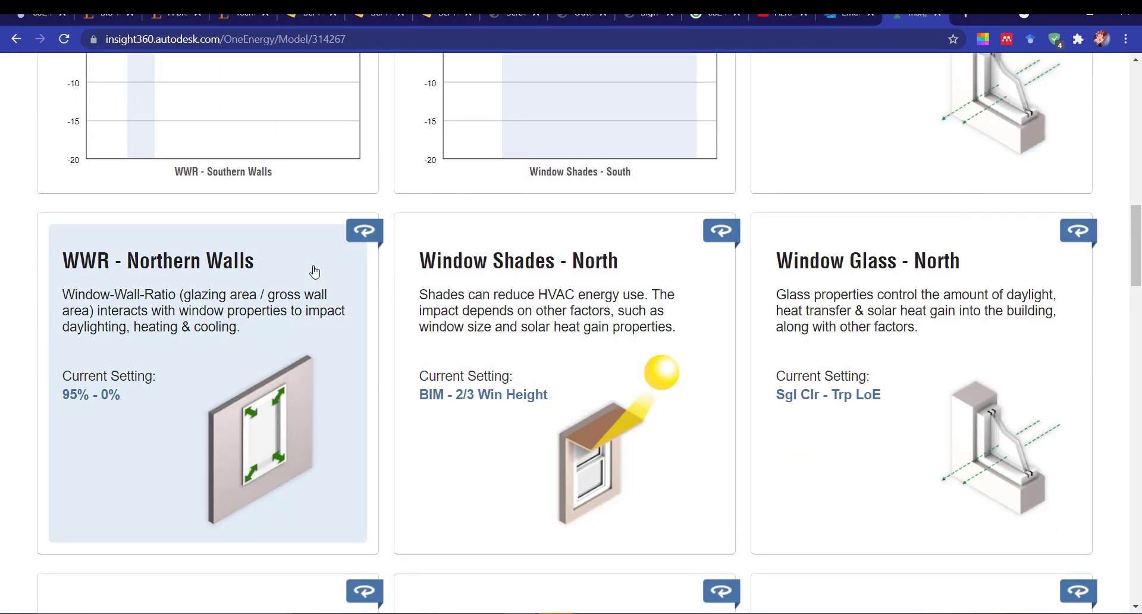
{"action": "scroll", "coordinate": [579, 272], "scroll_direction": "down", "scroll_amount": 1}
{"action": "scroll", "coordinate": [579, 273], "scroll_direction": "down", "scroll_amount": 8}
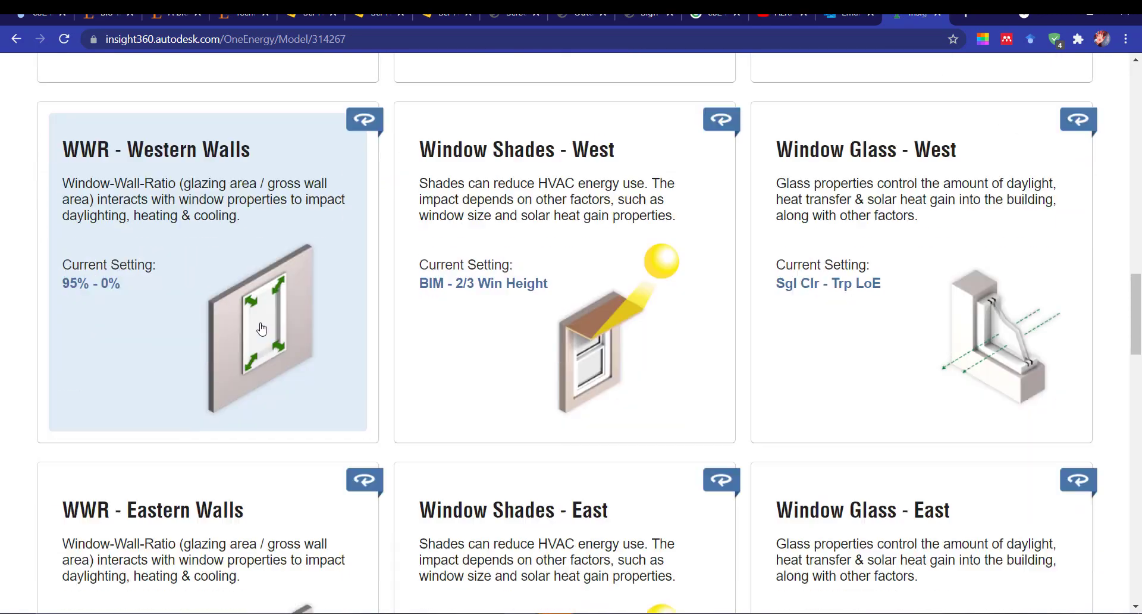
{"action": "scroll", "coordinate": [403, 339], "scroll_direction": "down", "scroll_amount": 6}
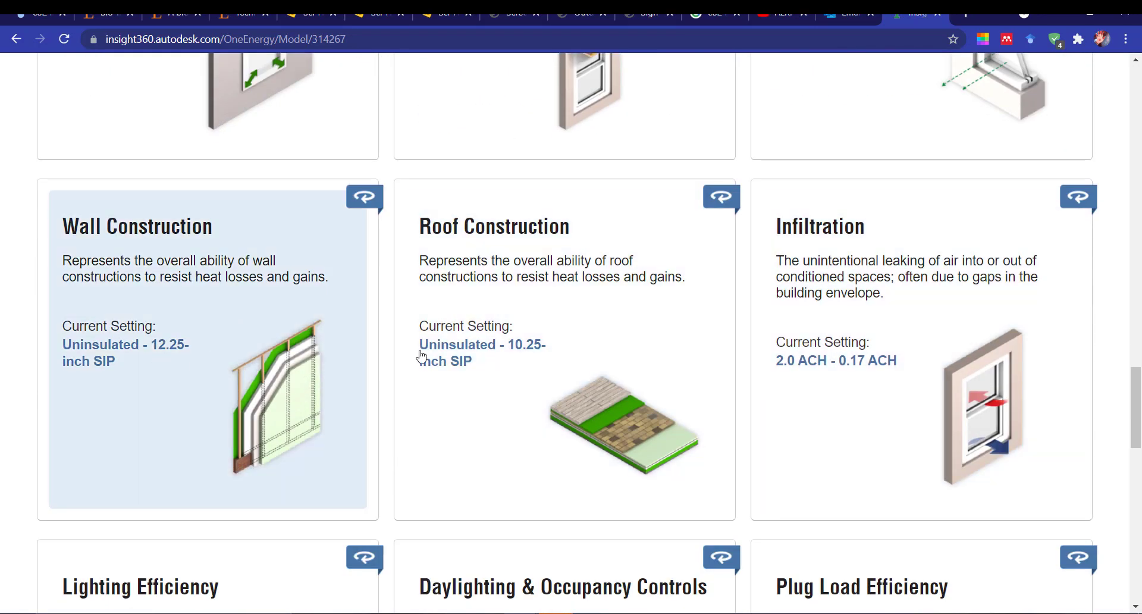
{"action": "scroll", "coordinate": [733, 400], "scroll_direction": "down", "scroll_amount": 4}
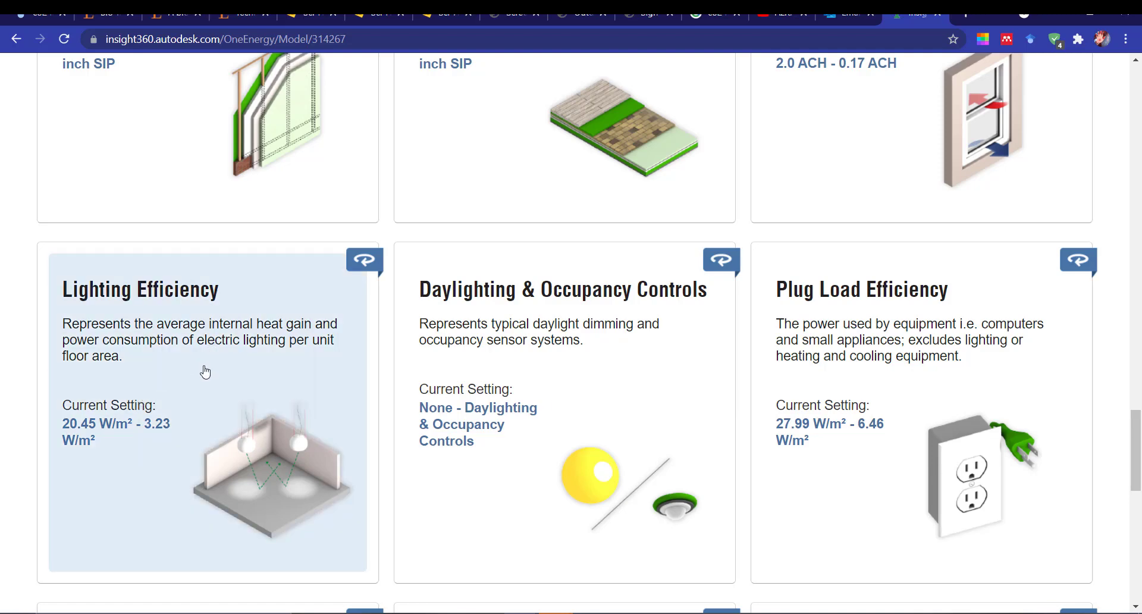
{"action": "scroll", "coordinate": [683, 357], "scroll_direction": "down", "scroll_amount": 2}
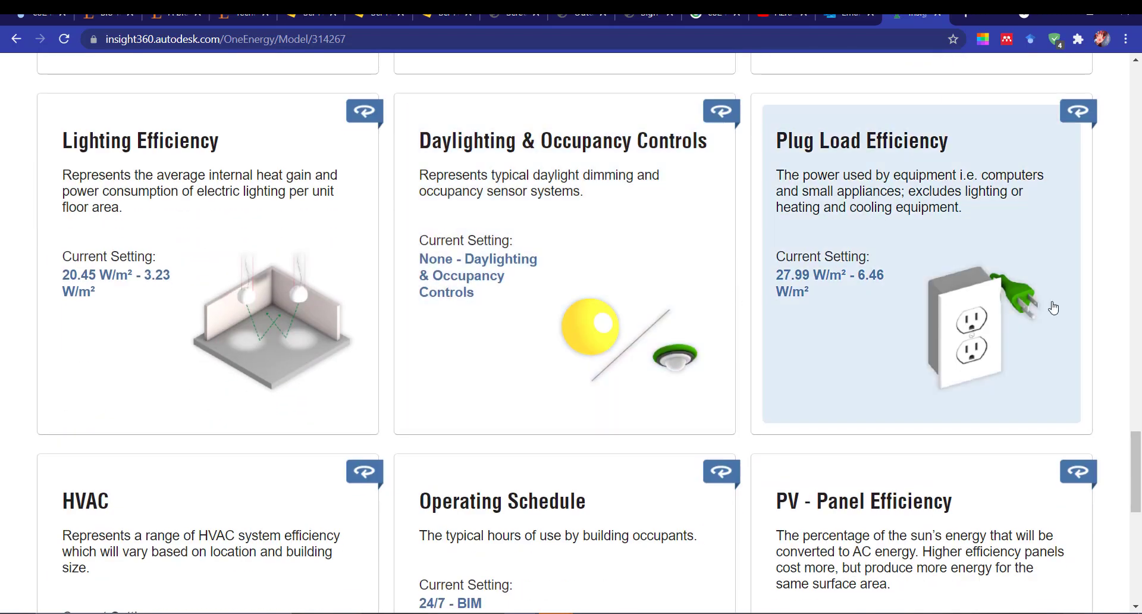
{"action": "scroll", "coordinate": [1054, 307], "scroll_direction": "down", "scroll_amount": 7}
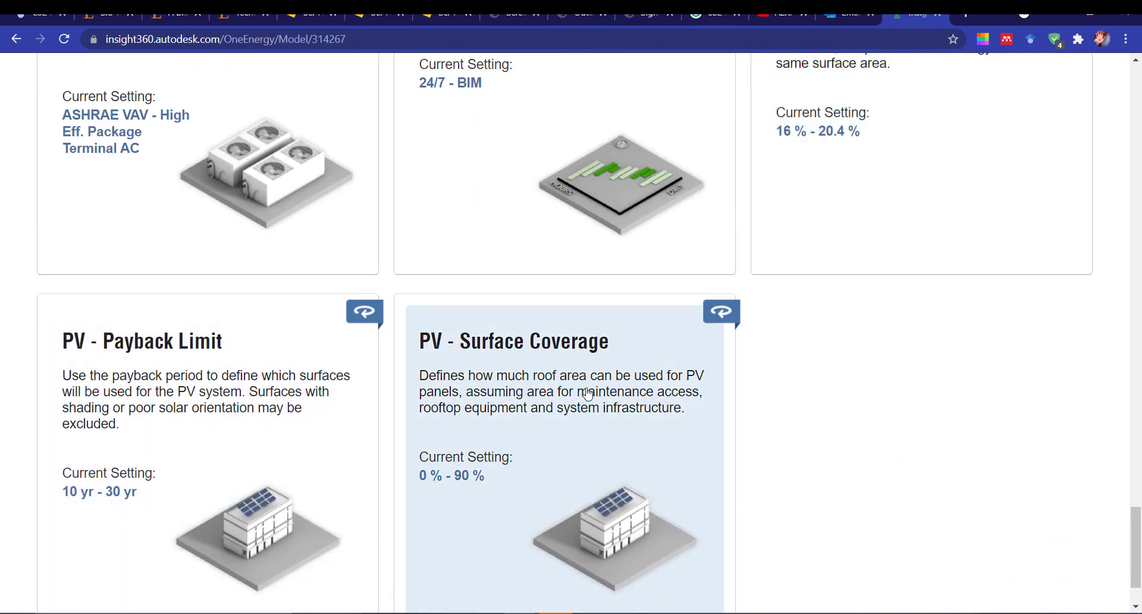
{"action": "scroll", "coordinate": [641, 446], "scroll_direction": "up", "scroll_amount": 1}
{"action": "scroll", "coordinate": [648, 411], "scroll_direction": "down", "scroll_amount": 2}
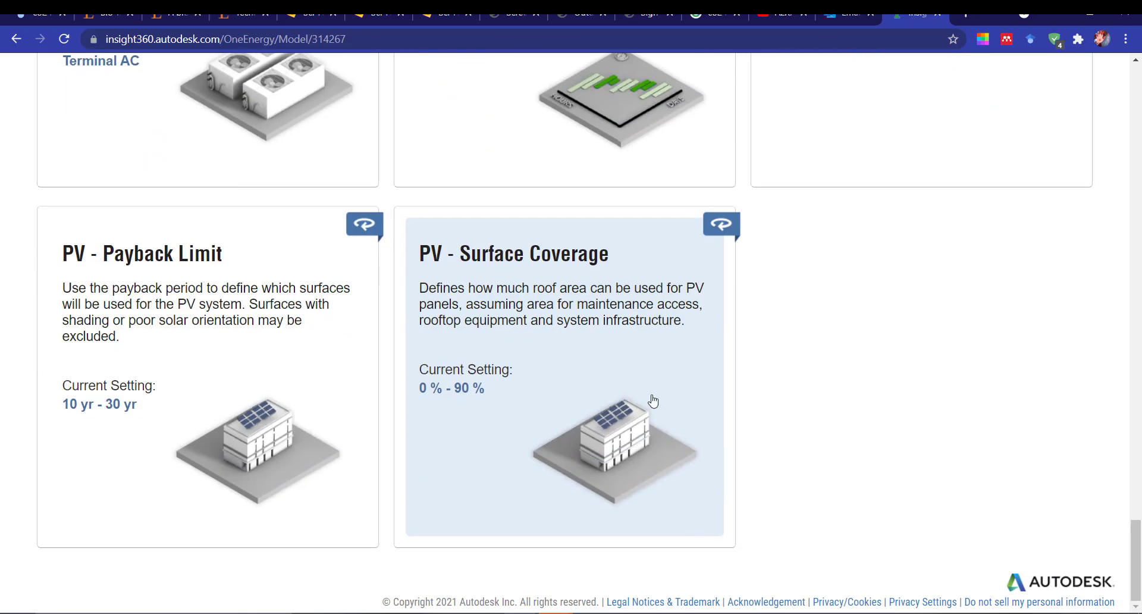
- Compare several ranges for the Operating Schedule factor and narrow it to the third of the five schedule options
{"action": "scroll", "coordinate": [676, 439], "scroll_direction": "up", "scroll_amount": 3}
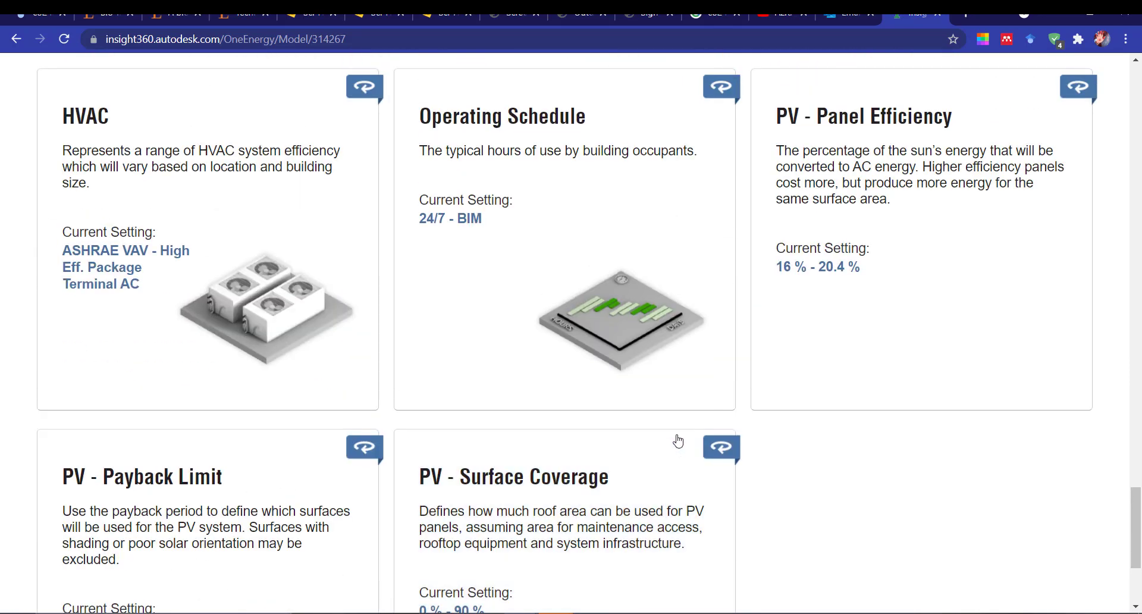
{"action": "scroll", "coordinate": [625, 398], "scroll_direction": "up", "scroll_amount": 2}
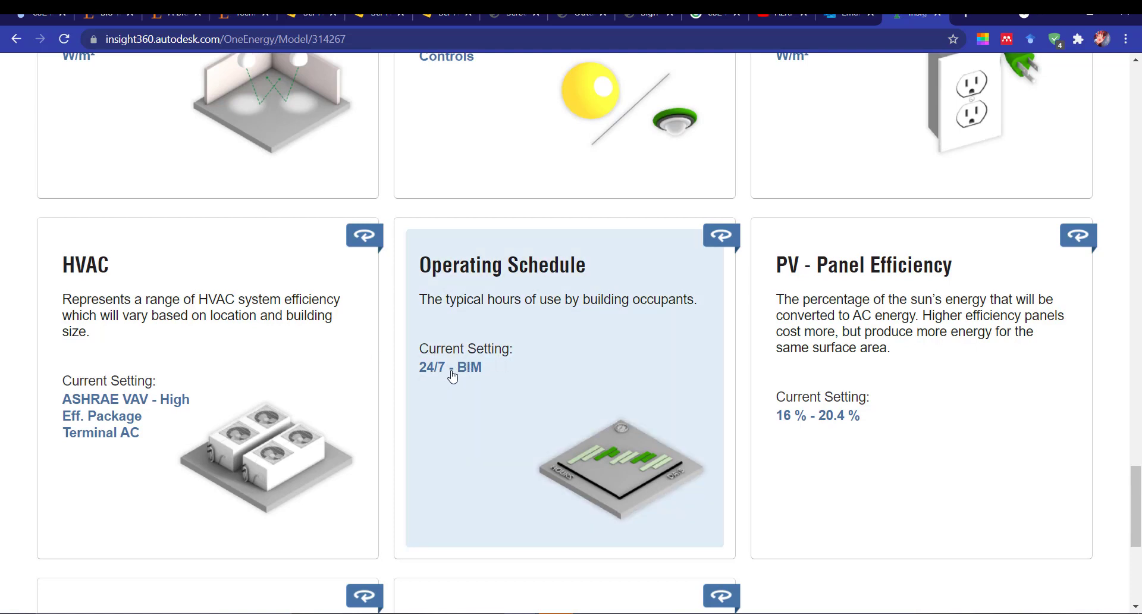
{"action": "left_click", "coordinate": [538, 403]}
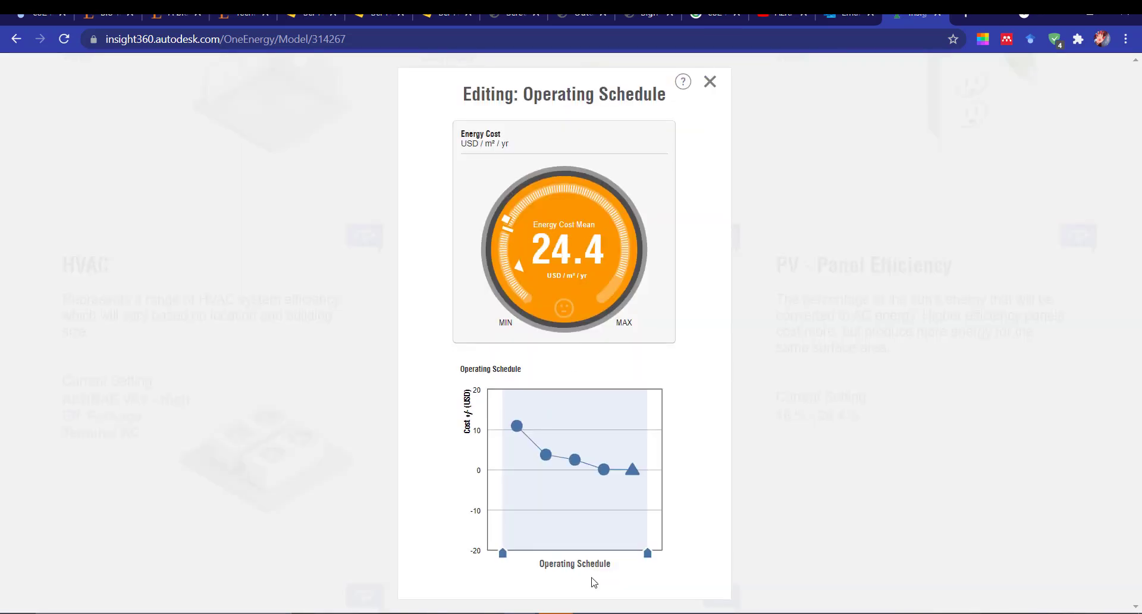
{"action": "mouse_move", "coordinate": [649, 556]}
{"action": "left_mouse_down"}
{"action": "mouse_move", "coordinate": [580, 556]}
{"action": "mouse_move", "coordinate": [638, 553]}
{"action": "mouse_move", "coordinate": [619, 553]}
{"action": "left_mouse_up"}
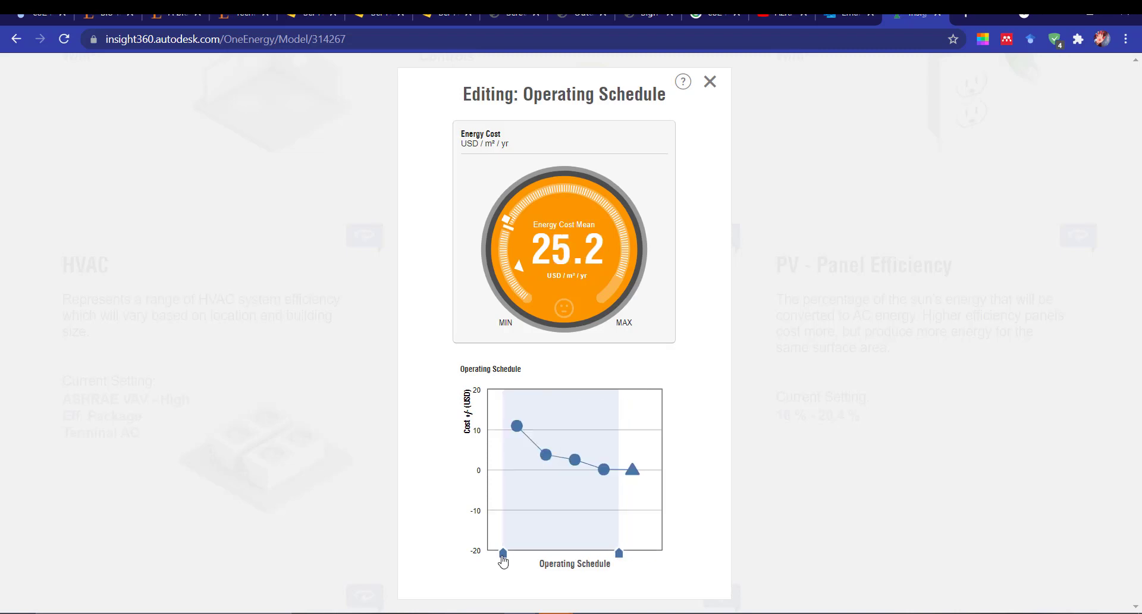
{"action": "mouse_move", "coordinate": [503, 555]}
{"action": "left_mouse_down"}
{"action": "mouse_move", "coordinate": [607, 544]}
{"action": "mouse_move", "coordinate": [591, 553]}
{"action": "left_mouse_up"}
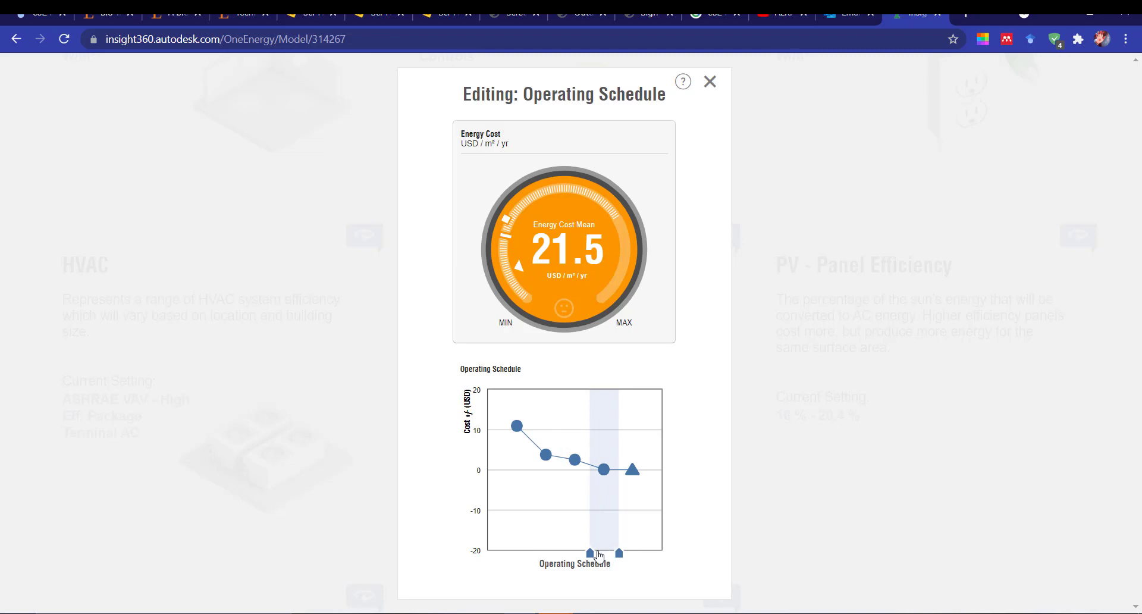
{"action": "mouse_move", "coordinate": [599, 556]}
{"action": "left_mouse_down"}
{"action": "mouse_move", "coordinate": [503, 553]}
{"action": "mouse_move", "coordinate": [532, 552]}
{"action": "left_mouse_up"}
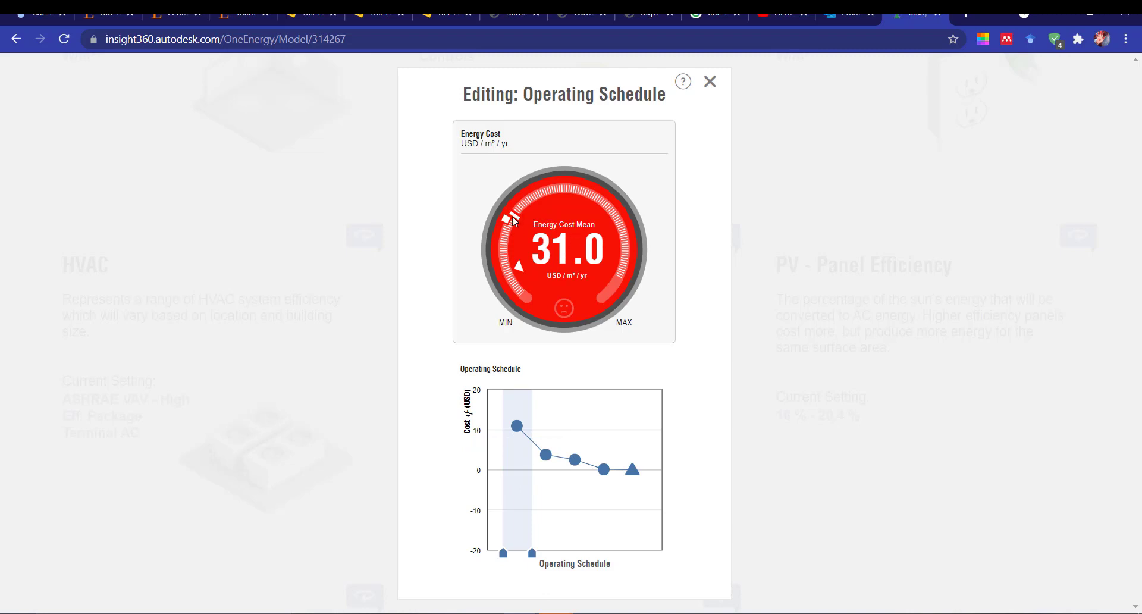
{"action": "left_click_drag", "start_coordinate": [532, 553], "coordinate": [590, 553]}
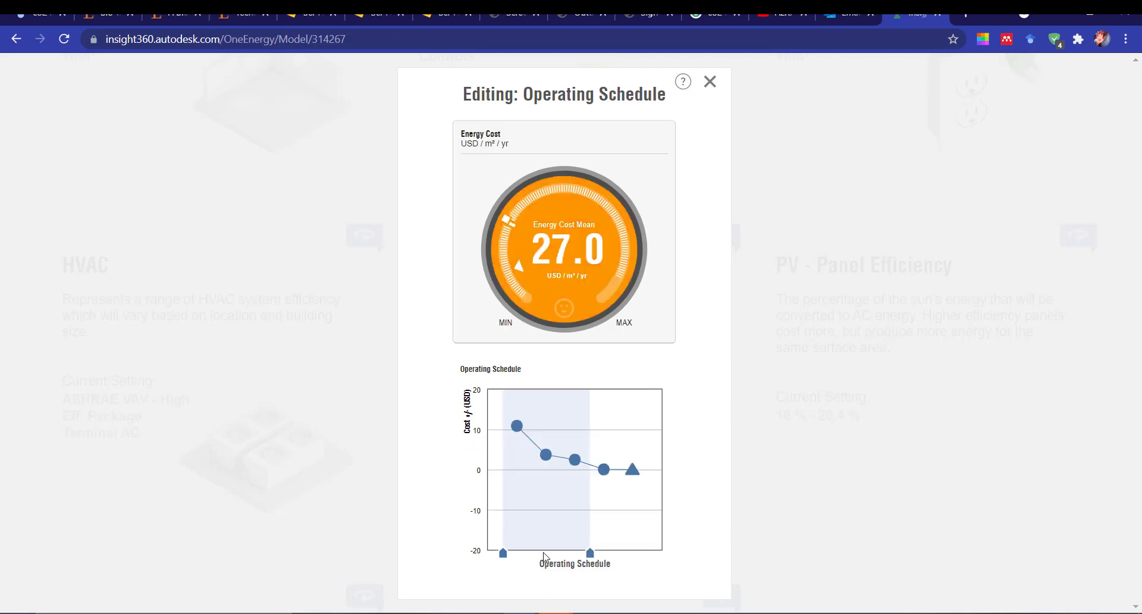
{"action": "left_click_drag", "start_coordinate": [503, 554], "coordinate": [560, 553]}
{"action": "left_click", "coordinate": [711, 84]}
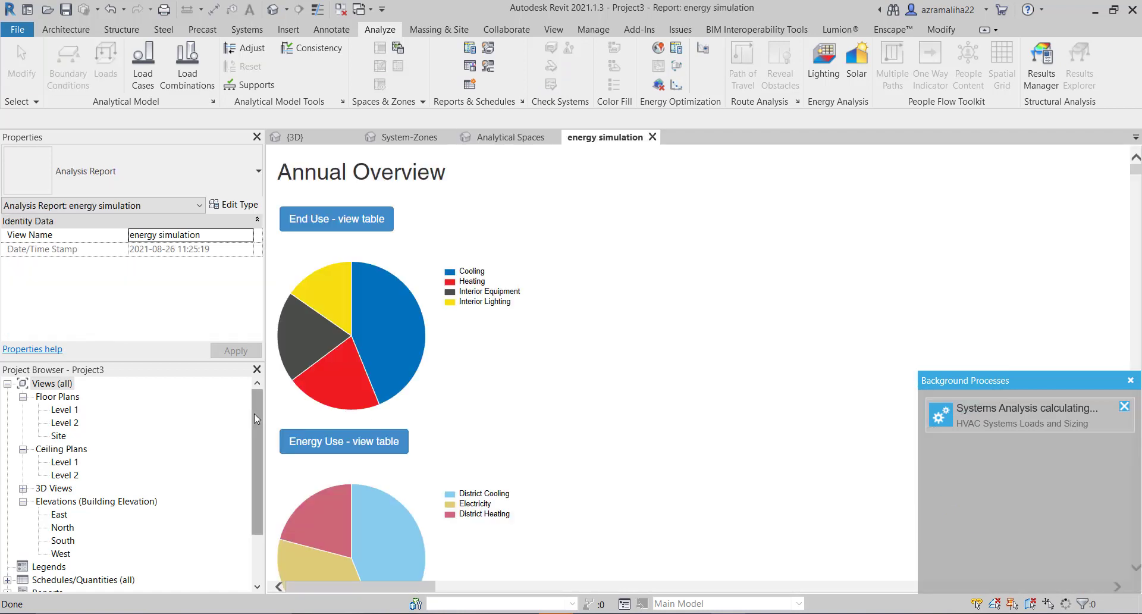
- Switch to Revit and expand Reports and Analysis Reports in the Project3 browser to list the simulation reports
{"action": "left_click_drag", "start_coordinate": [255, 416], "coordinate": [254, 457]}
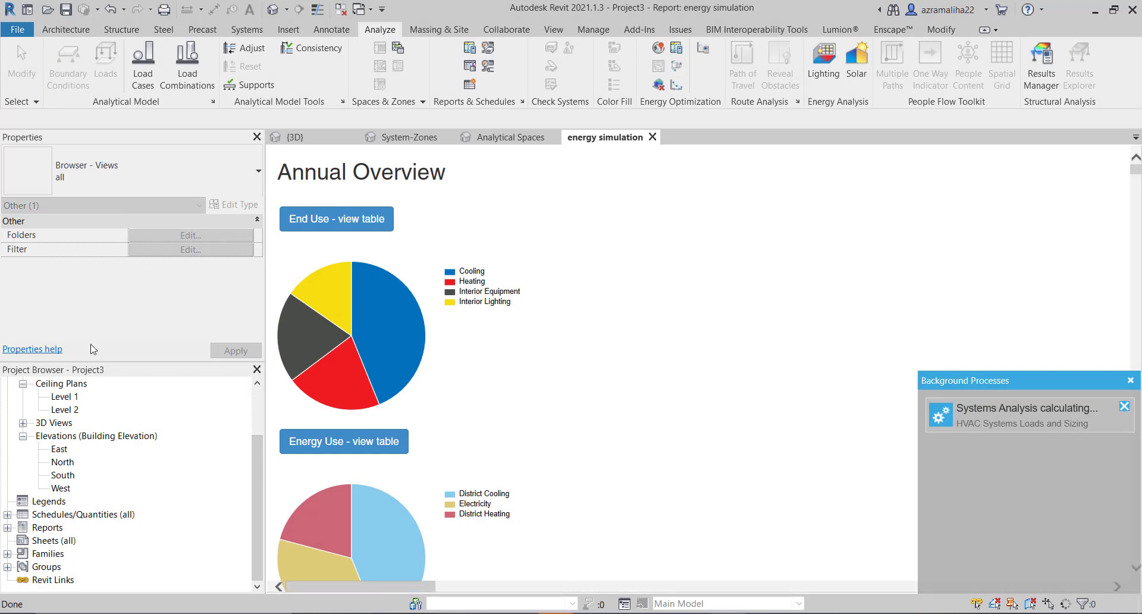
{"action": "left_click", "coordinate": [7, 528]}
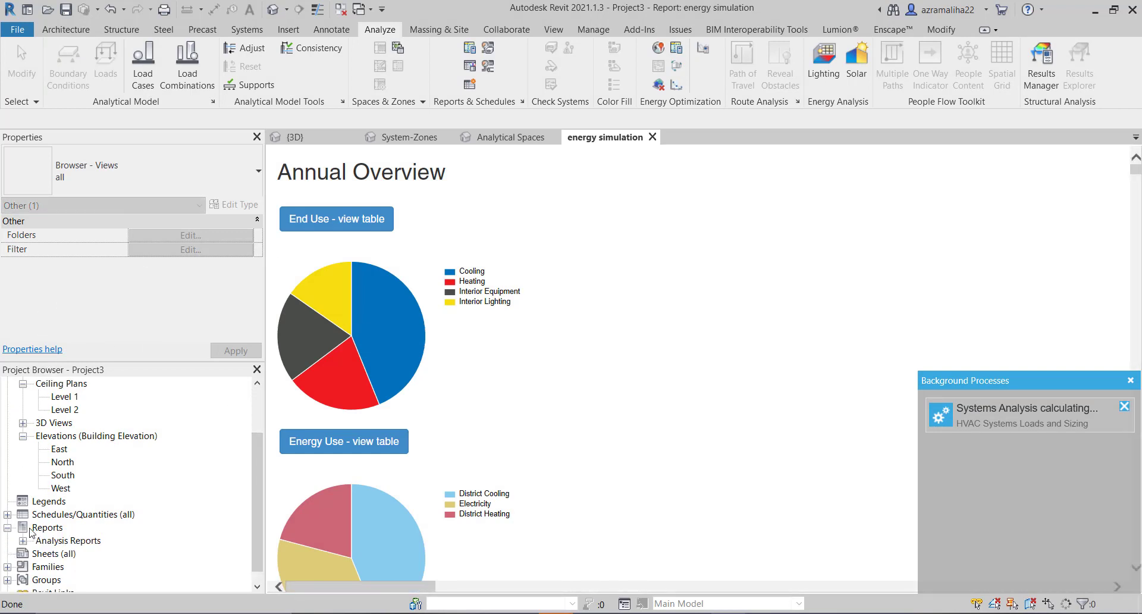
{"action": "left_click", "coordinate": [23, 541]}
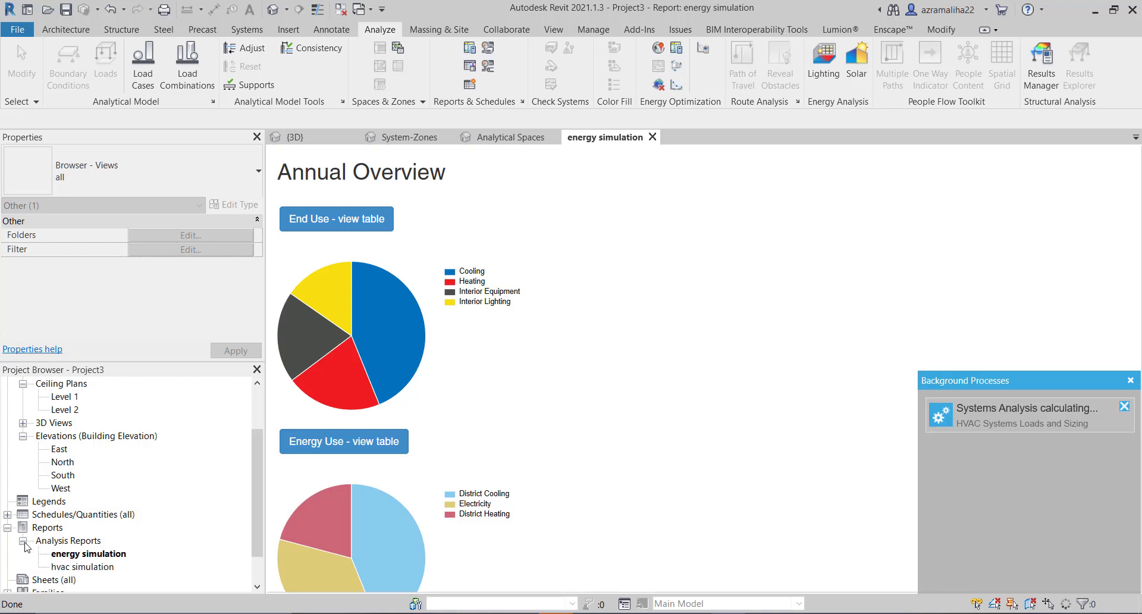
{"action": "scroll", "coordinate": [89, 552], "scroll_direction": "down", "scroll_amount": 1}
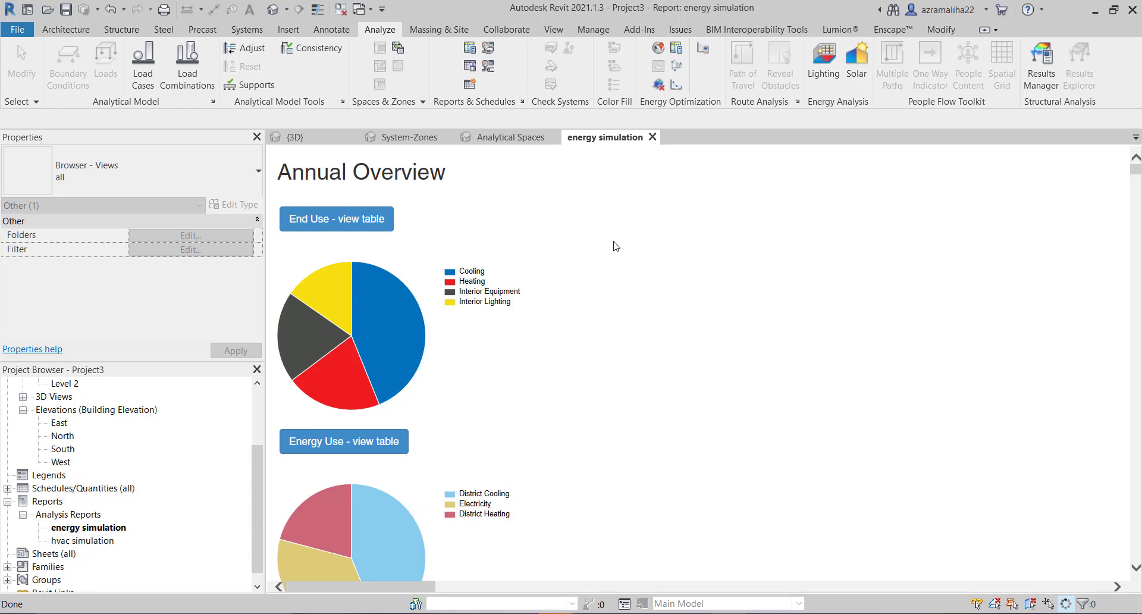
- Examine the slices of the End Use pie chart in the energy simulation report's Annual Overview
{"action": "scroll", "coordinate": [499, 256], "scroll_direction": "down", "scroll_amount": 1}
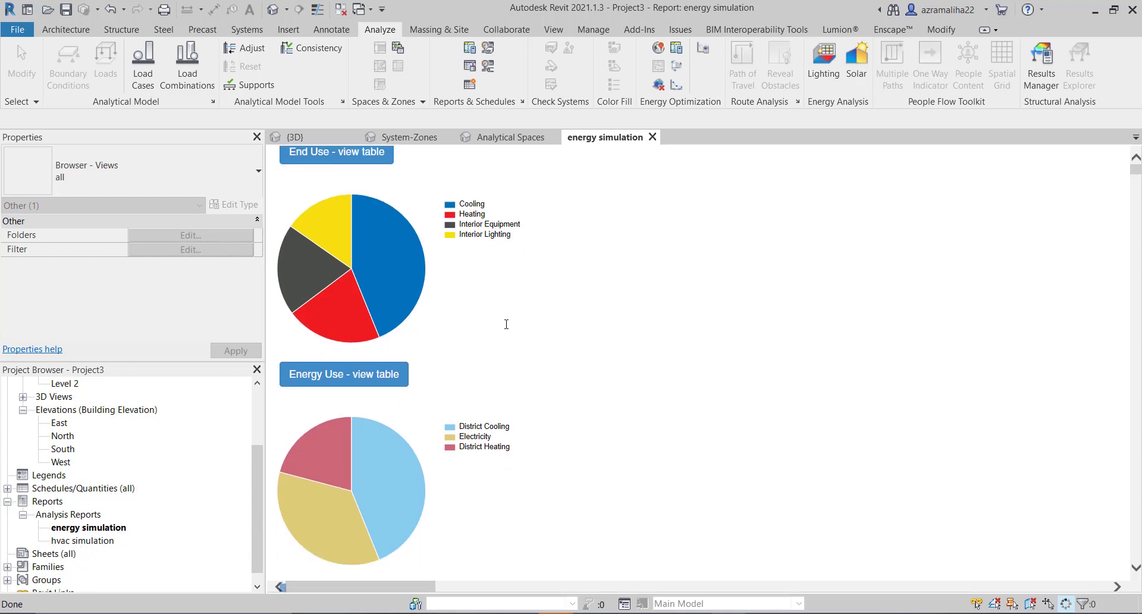
{"action": "scroll", "coordinate": [509, 326], "scroll_direction": "up", "scroll_amount": 1}
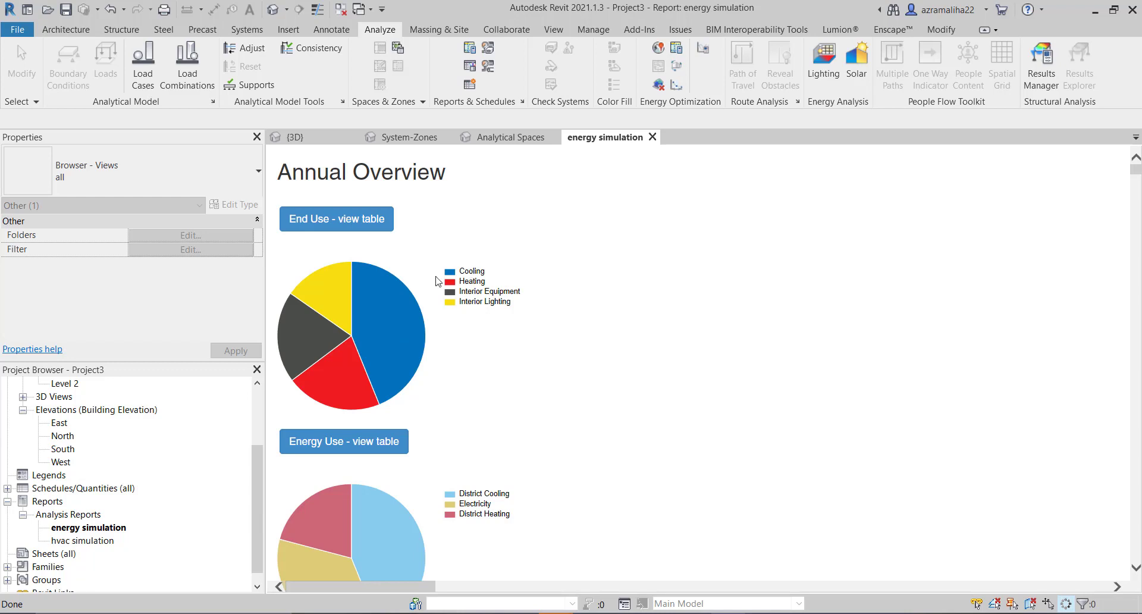
{"action": "left_click", "coordinate": [364, 291]}
{"action": "mouse_move", "coordinate": [345, 287]}
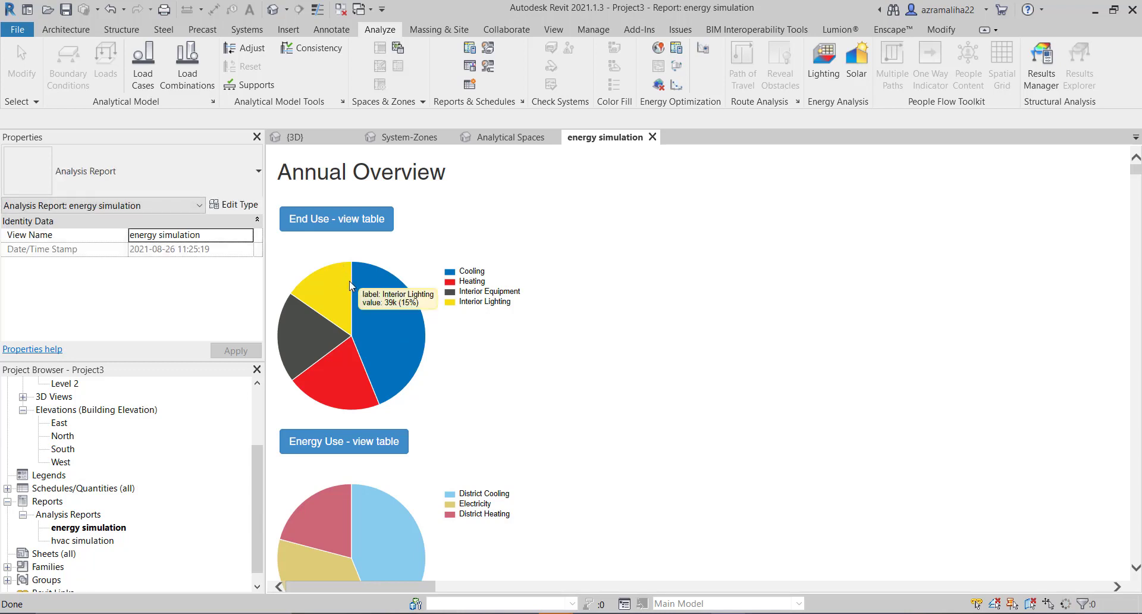
{"action": "mouse_move", "coordinate": [421, 305]}
{"action": "mouse_move", "coordinate": [338, 378]}
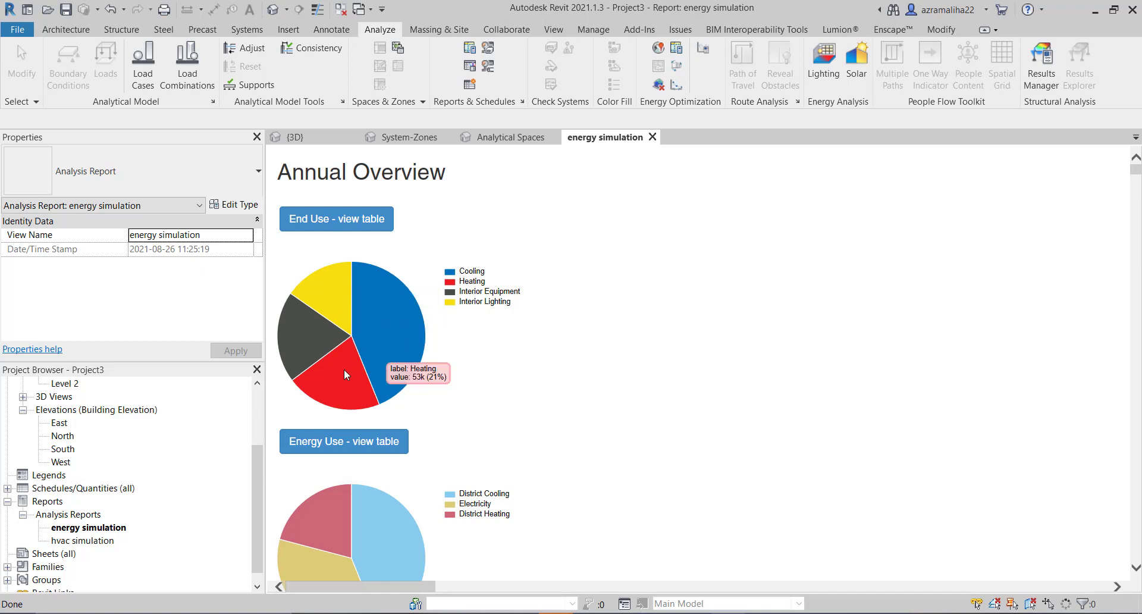
{"action": "mouse_move", "coordinate": [414, 355]}
- Expand the Energy Use and End Use tables in the Annual Overview and read their consumption by fuel and end use
{"action": "scroll", "coordinate": [412, 351], "scroll_direction": "down", "scroll_amount": 1}
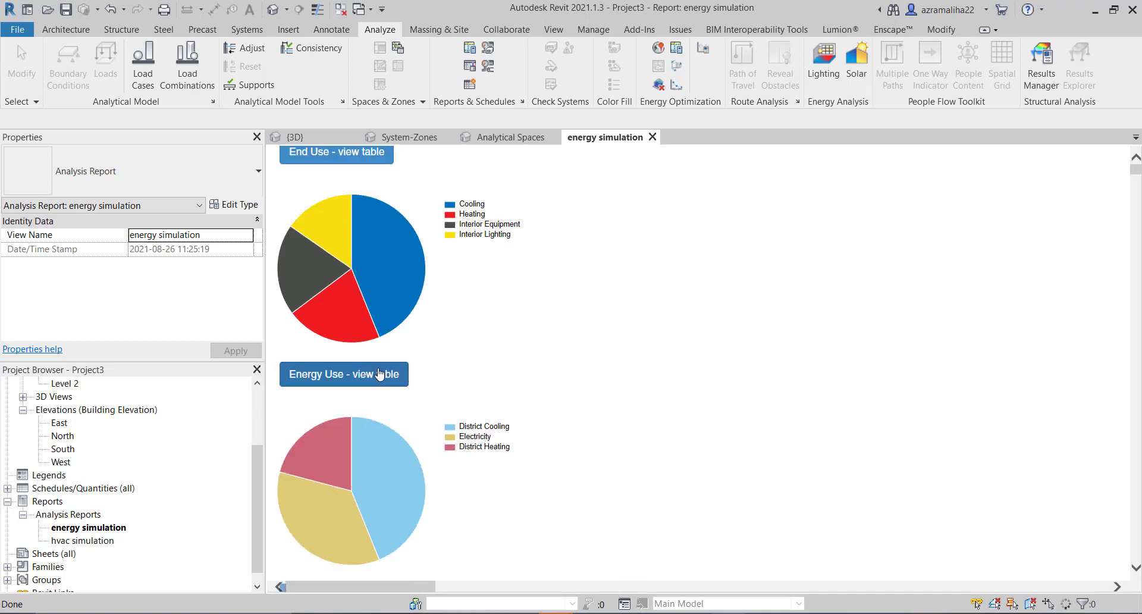
{"action": "left_click", "coordinate": [373, 379]}
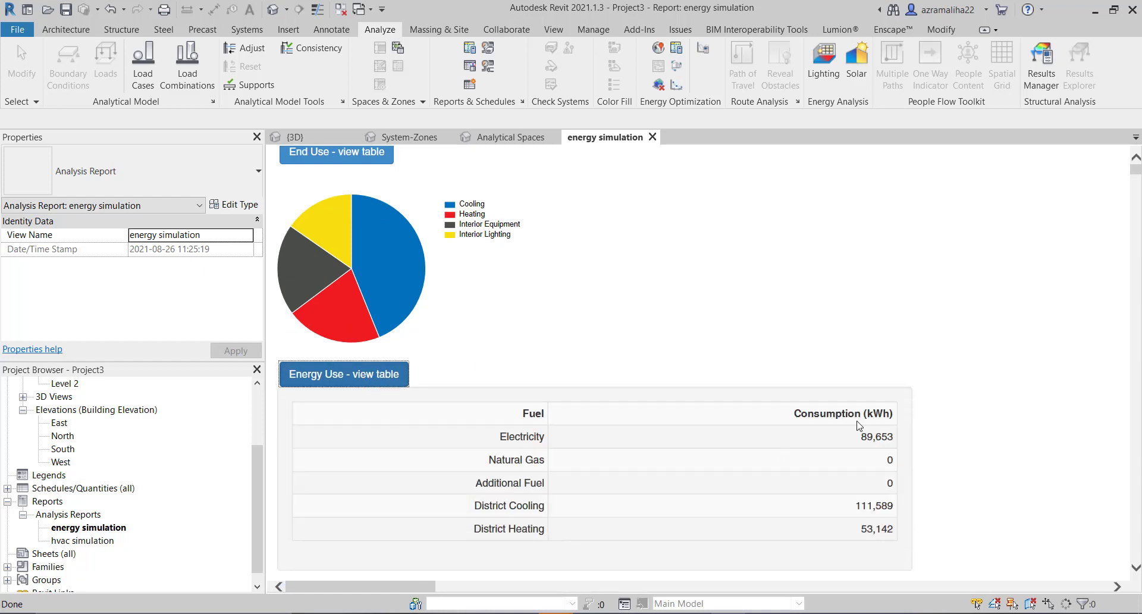
{"action": "scroll", "coordinate": [856, 417], "scroll_direction": "down", "scroll_amount": 1}
{"action": "scroll", "coordinate": [853, 399], "scroll_direction": "up", "scroll_amount": 2}
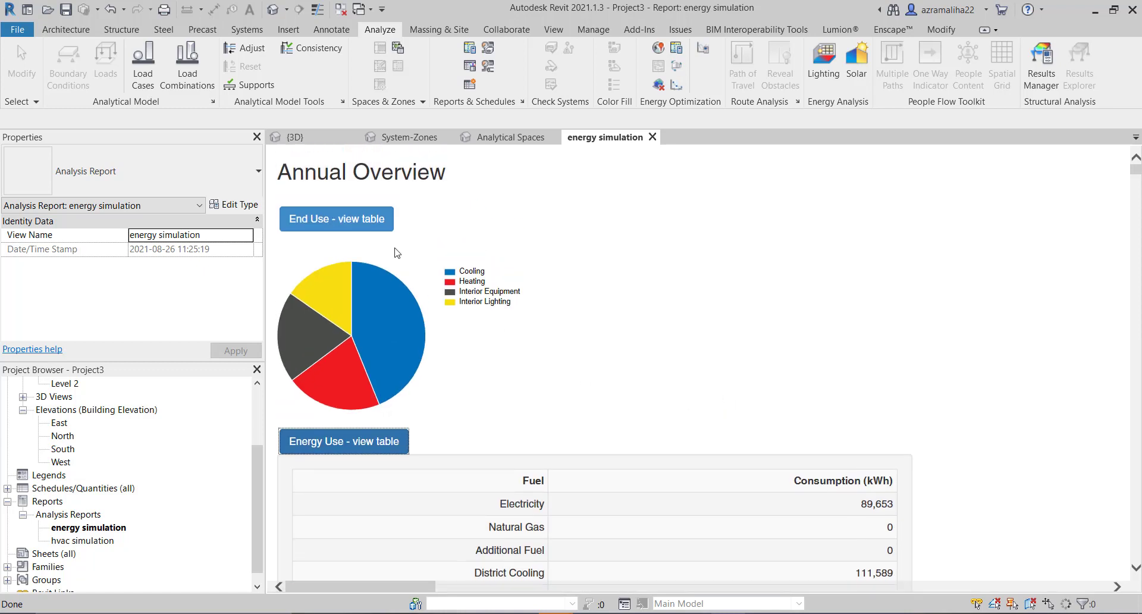
{"action": "left_click", "coordinate": [357, 219]}
{"action": "scroll", "coordinate": [814, 238], "scroll_direction": "down", "scroll_amount": 2}
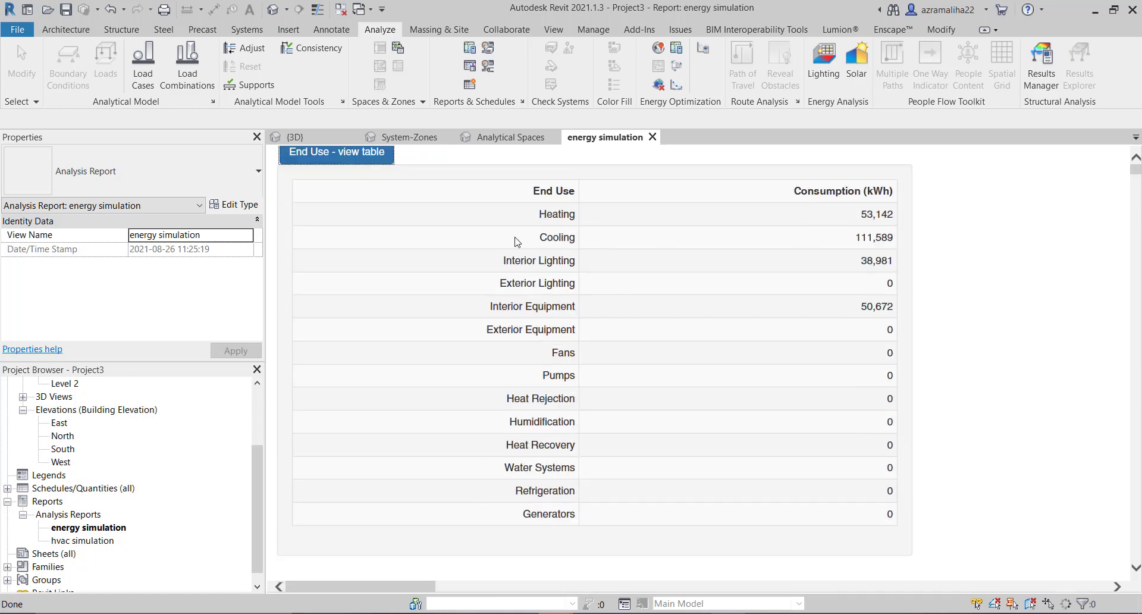
{"action": "scroll", "coordinate": [771, 290], "scroll_direction": "up", "scroll_amount": 2}
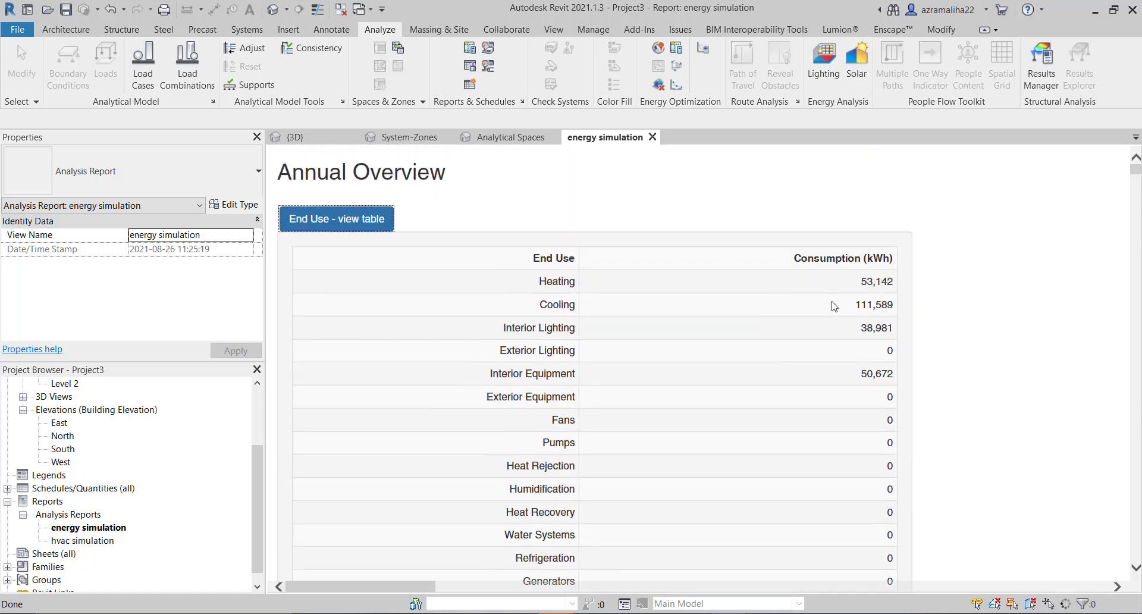
{"action": "scroll", "coordinate": [876, 356], "scroll_direction": "down", "scroll_amount": 1}
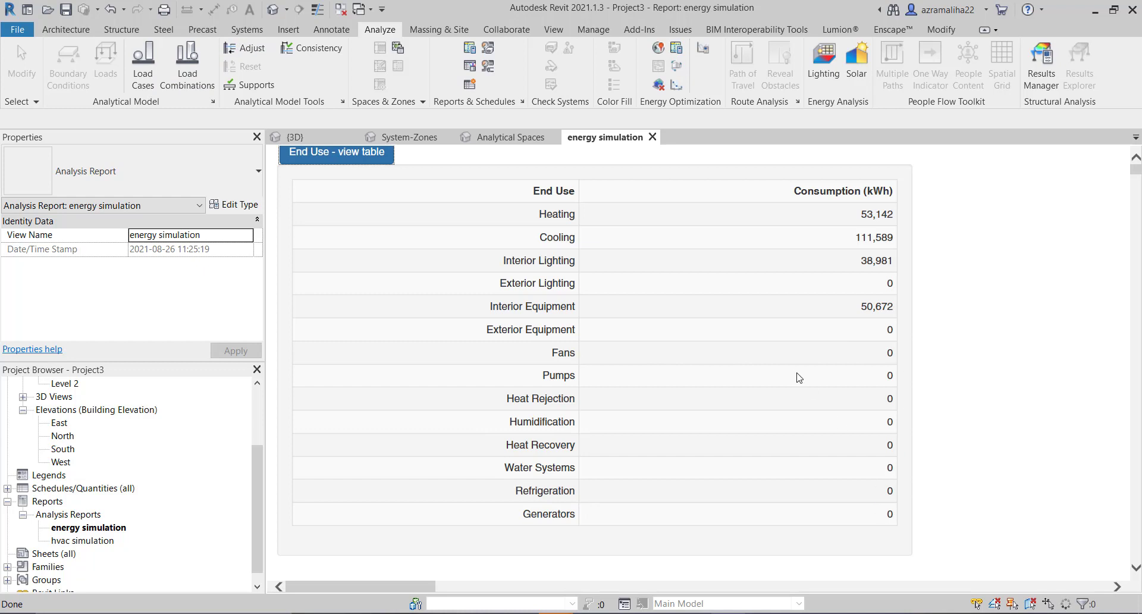
- Expand the EUI - Electricity table below the Energy Use chart and review the report down to the Monthly Overview
{"action": "scroll", "coordinate": [745, 427], "scroll_direction": "down", "scroll_amount": 10}
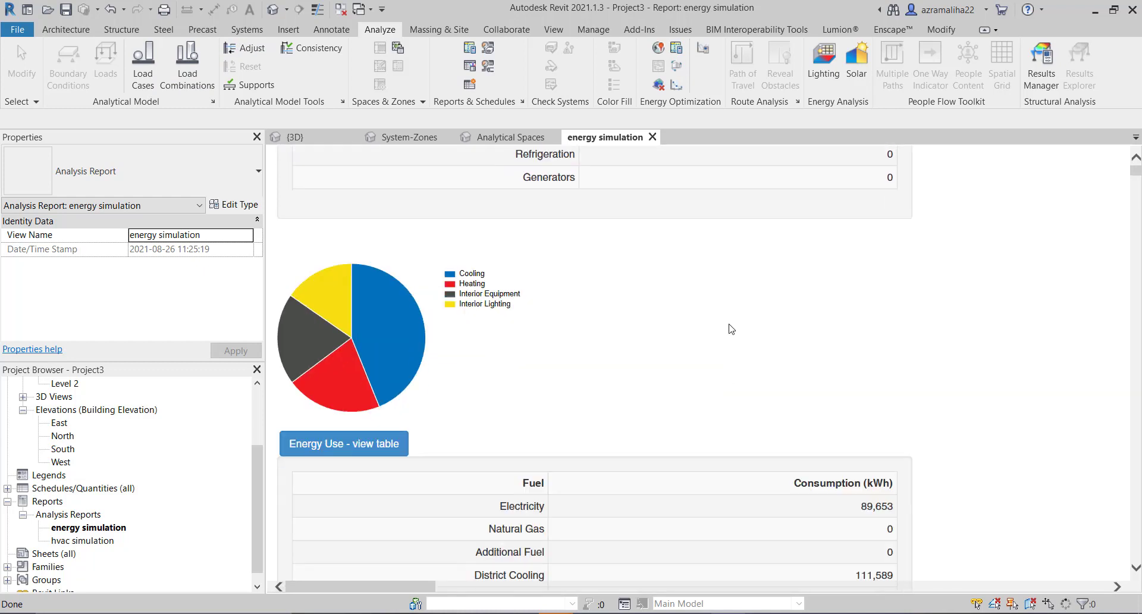
{"action": "scroll", "coordinate": [708, 335], "scroll_direction": "down", "scroll_amount": 1}
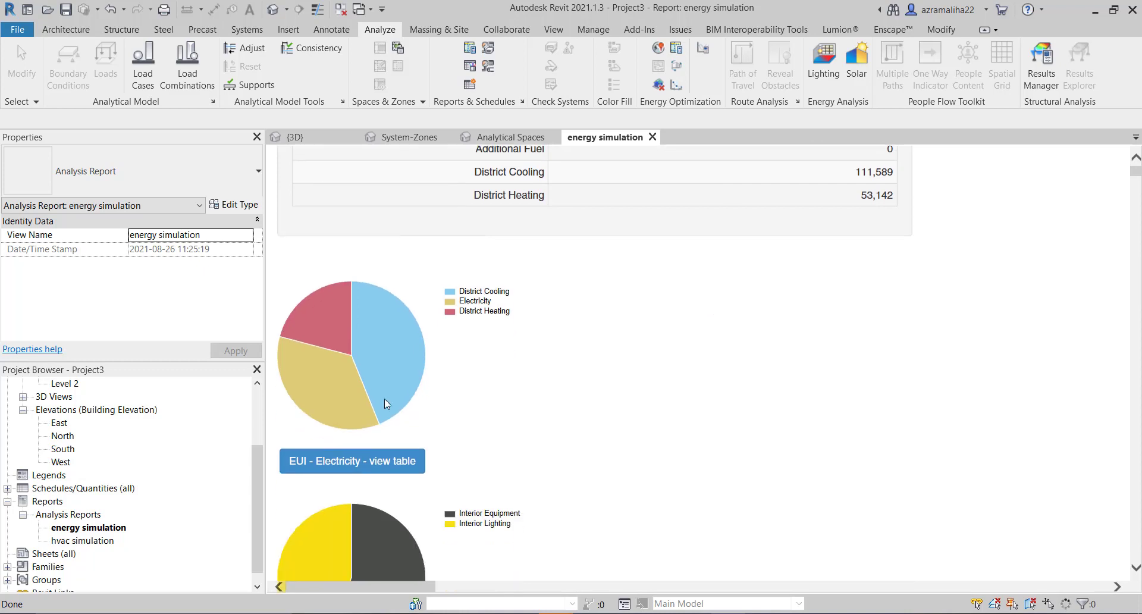
{"action": "left_click", "coordinate": [386, 466]}
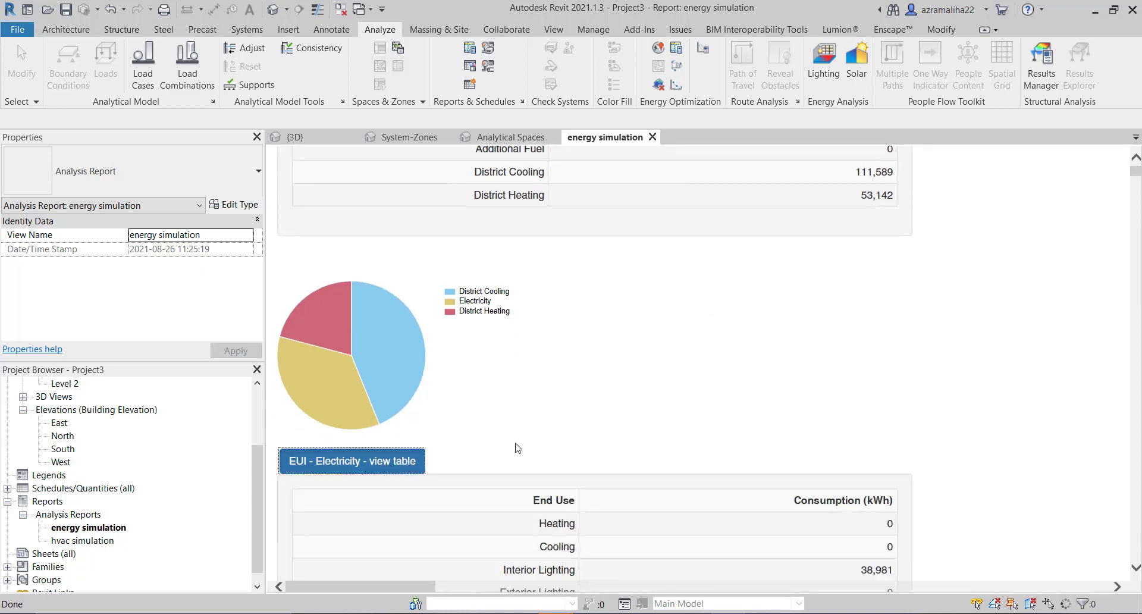
{"action": "scroll", "coordinate": [507, 299], "scroll_direction": "down", "scroll_amount": 12}
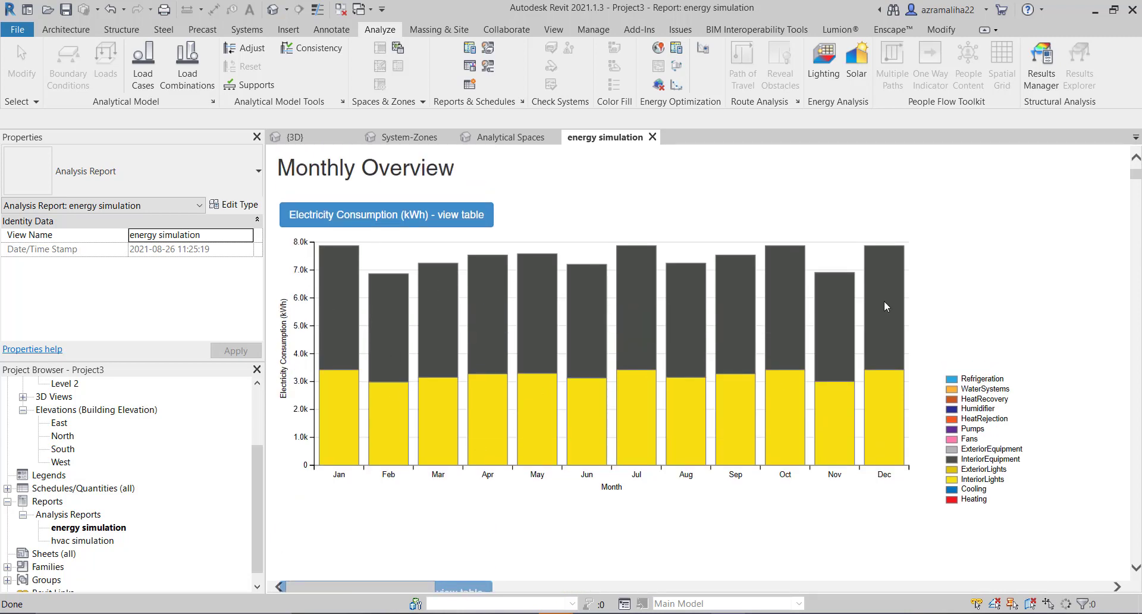
- View the monthly Electricity Consumption and Electricity Peak Demand tables one after the other, collapsing each once read
{"action": "left_click", "coordinate": [440, 215]}
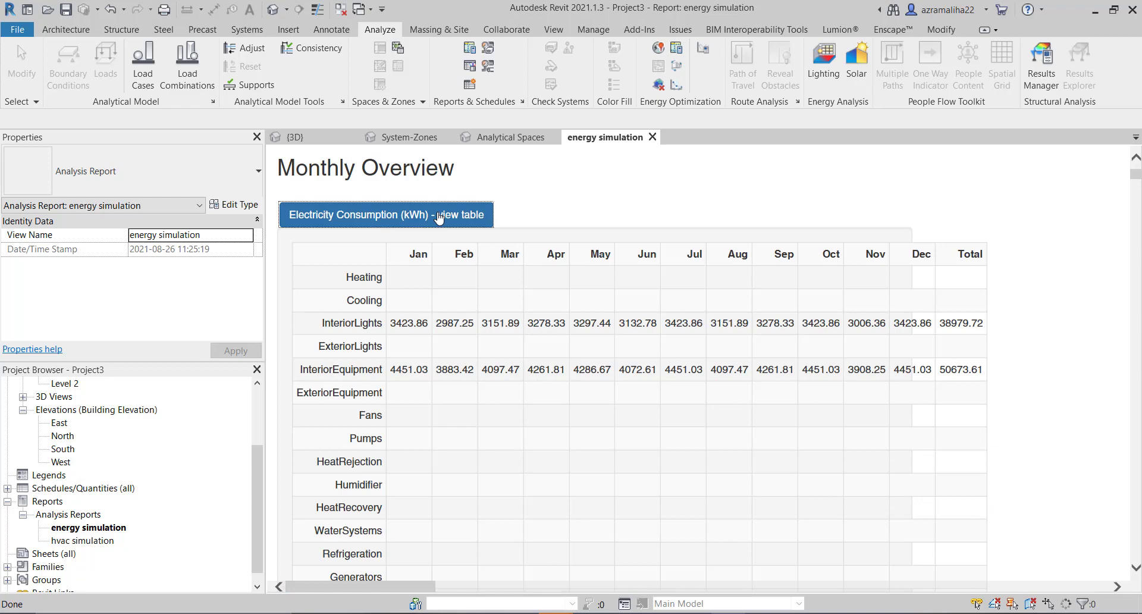
{"action": "scroll", "coordinate": [514, 442], "scroll_direction": "down", "scroll_amount": 1}
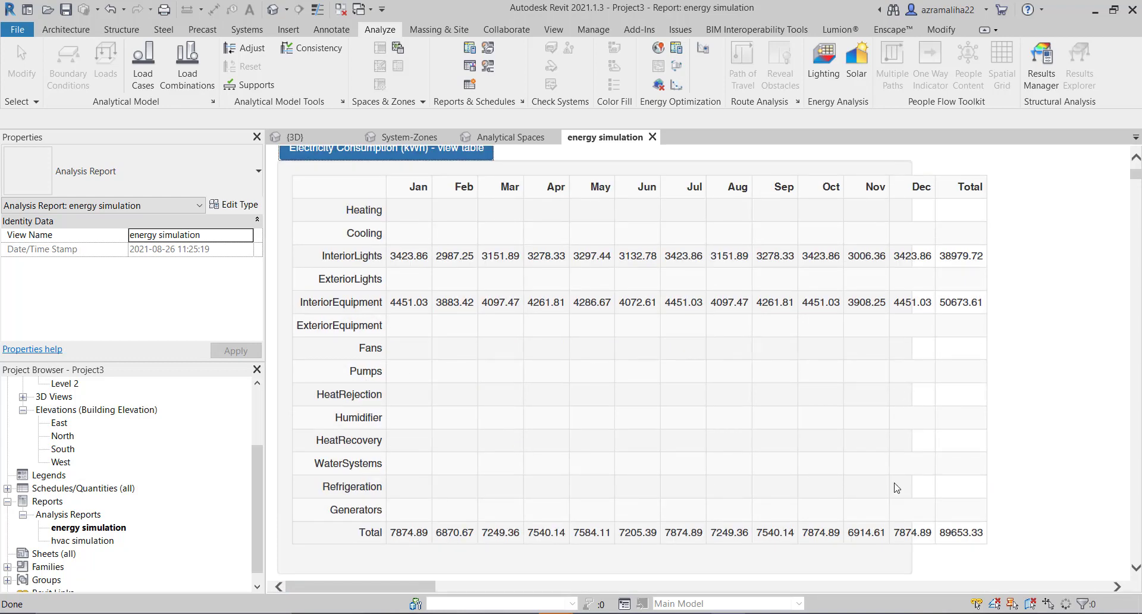
{"action": "left_click", "coordinate": [452, 152]}
{"action": "scroll", "coordinate": [737, 302], "scroll_direction": "down", "scroll_amount": 4}
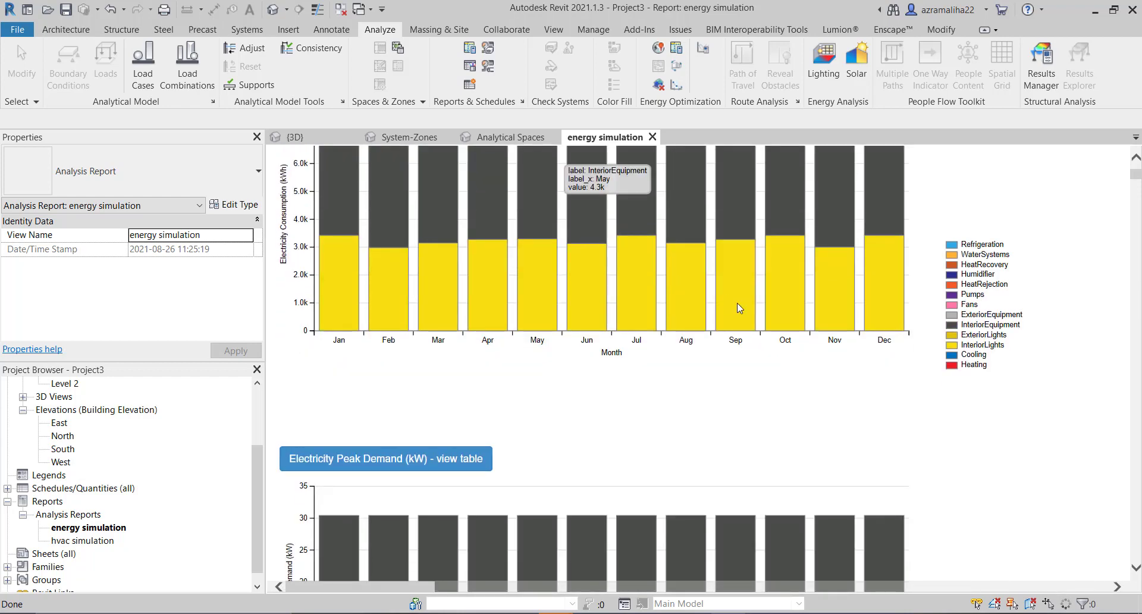
{"action": "left_click", "coordinate": [410, 259]}
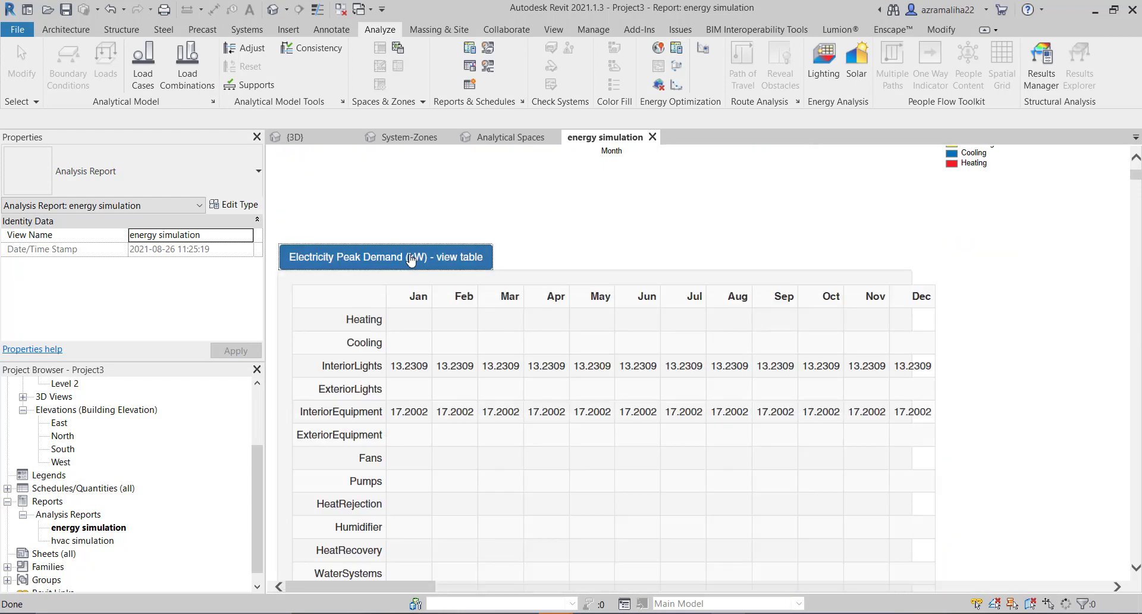
{"action": "left_click", "coordinate": [479, 262]}
{"action": "scroll", "coordinate": [704, 289], "scroll_direction": "down", "scroll_amount": 4}
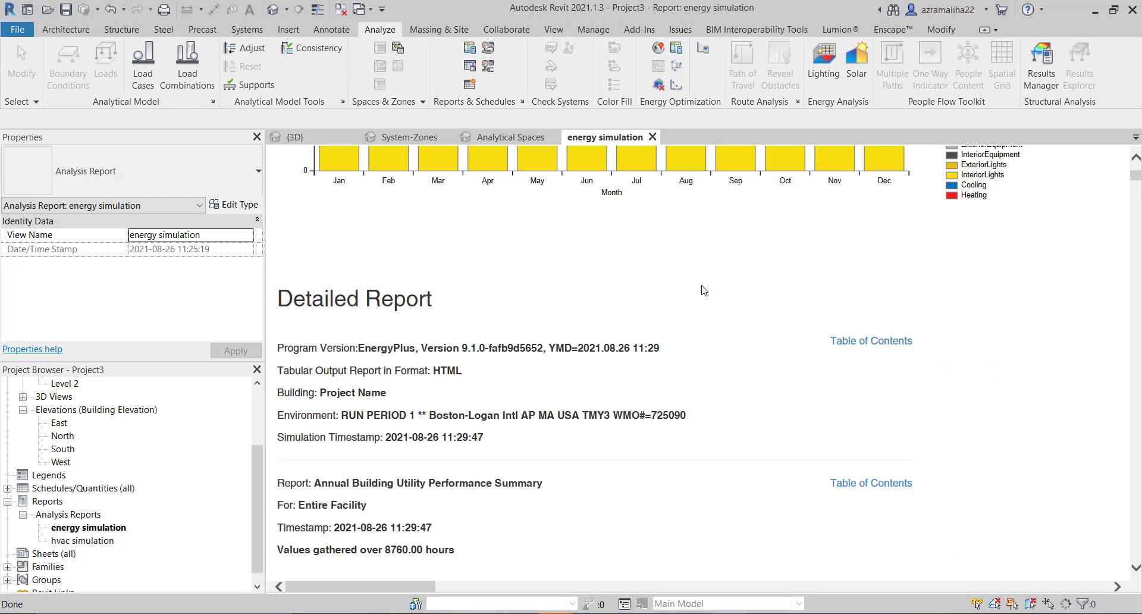
- Go to the Detailed Report's Table of Contents and review its listed summaries and the Zone Summary table
{"action": "left_click", "coordinate": [895, 341]}
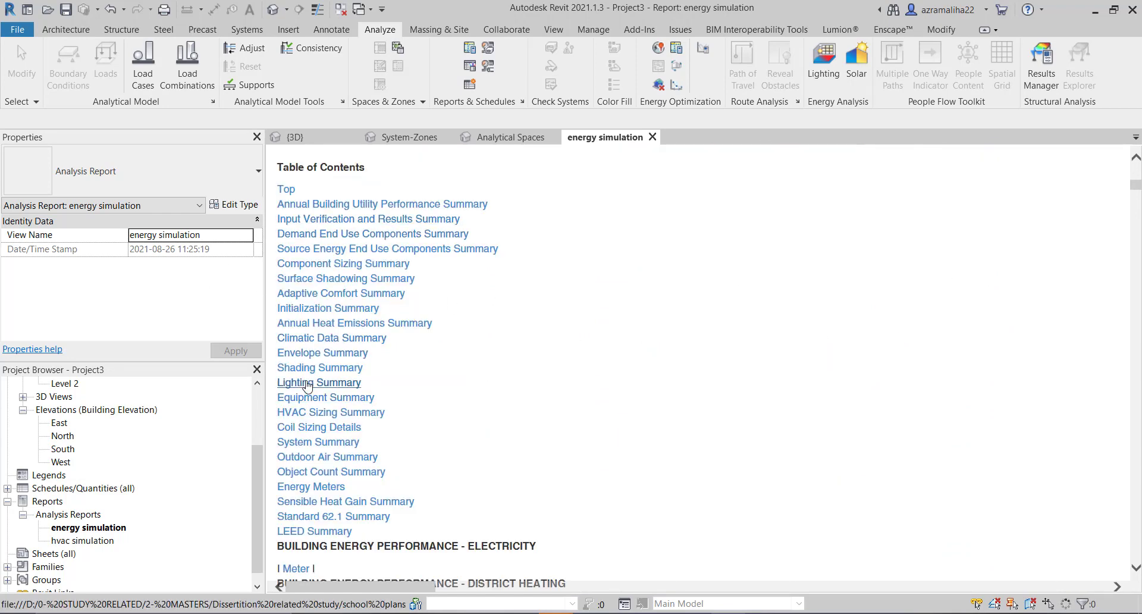
{"action": "scroll", "coordinate": [310, 392], "scroll_direction": "up", "scroll_amount": 2}
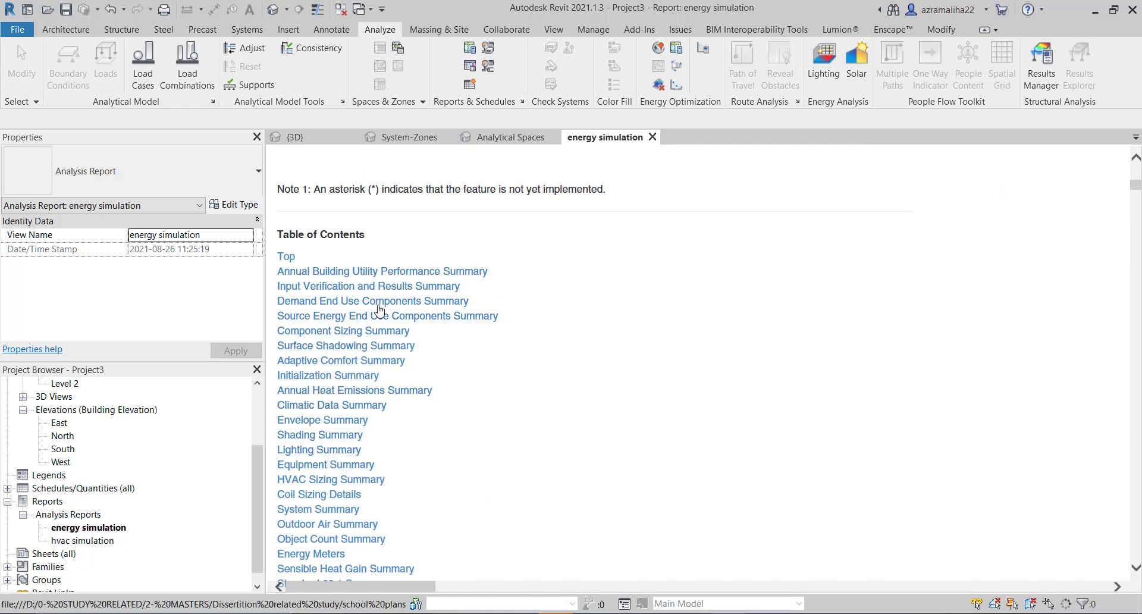
{"action": "scroll", "coordinate": [357, 309], "scroll_direction": "down", "scroll_amount": 10}
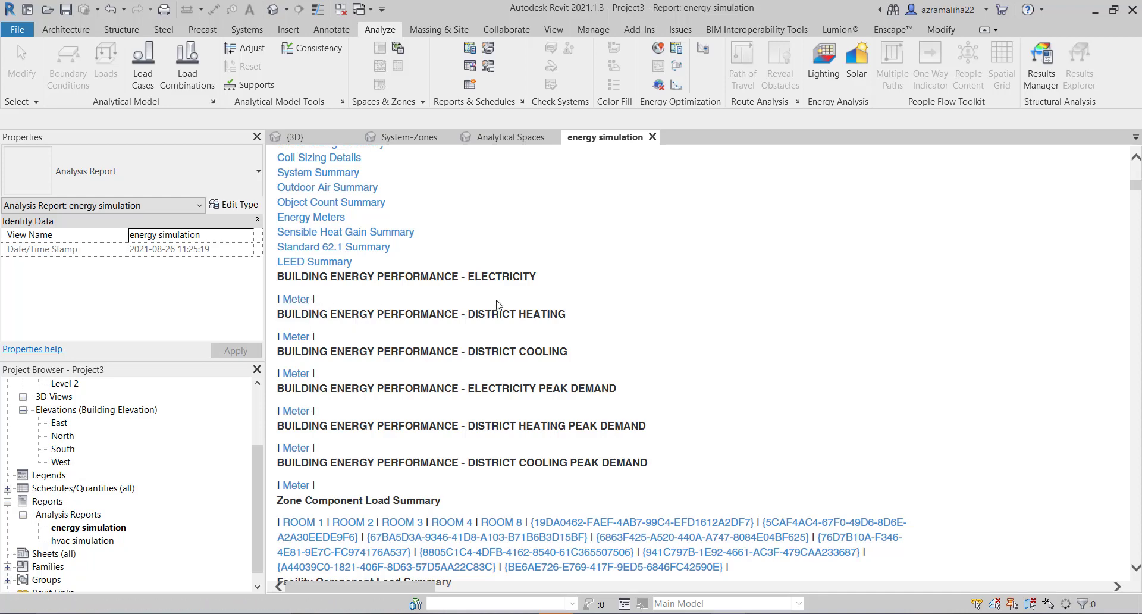
{"action": "scroll", "coordinate": [456, 304], "scroll_direction": "down", "scroll_amount": 5}
{"action": "scroll", "coordinate": [467, 303], "scroll_direction": "up", "scroll_amount": 5}
{"action": "scroll", "coordinate": [475, 301], "scroll_direction": "down", "scroll_amount": 20}
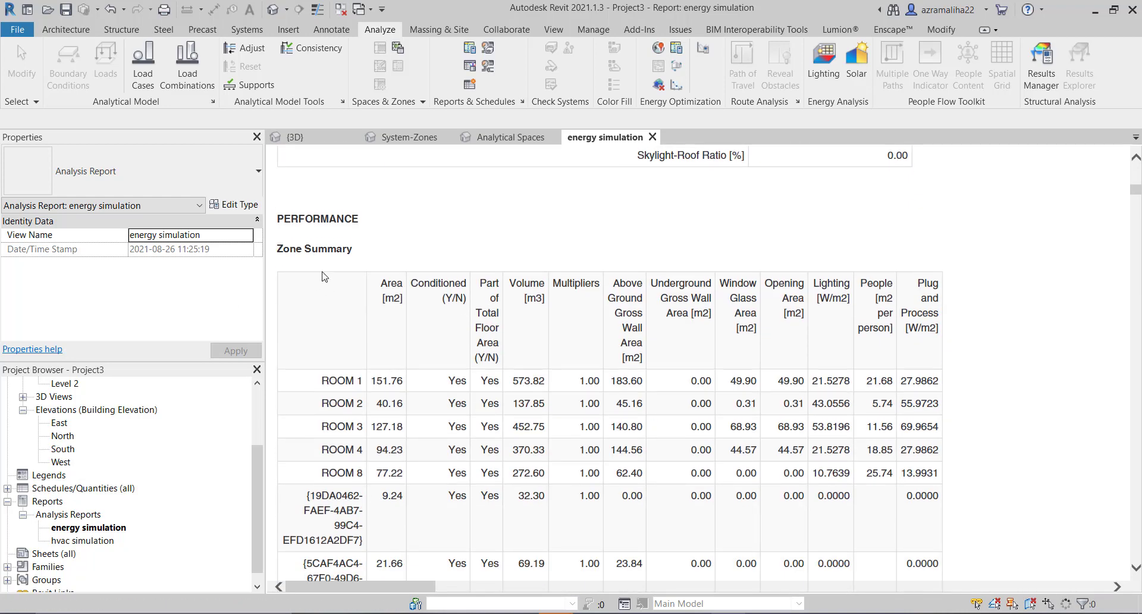
{"action": "scroll", "coordinate": [324, 276], "scroll_direction": "down", "scroll_amount": 6}
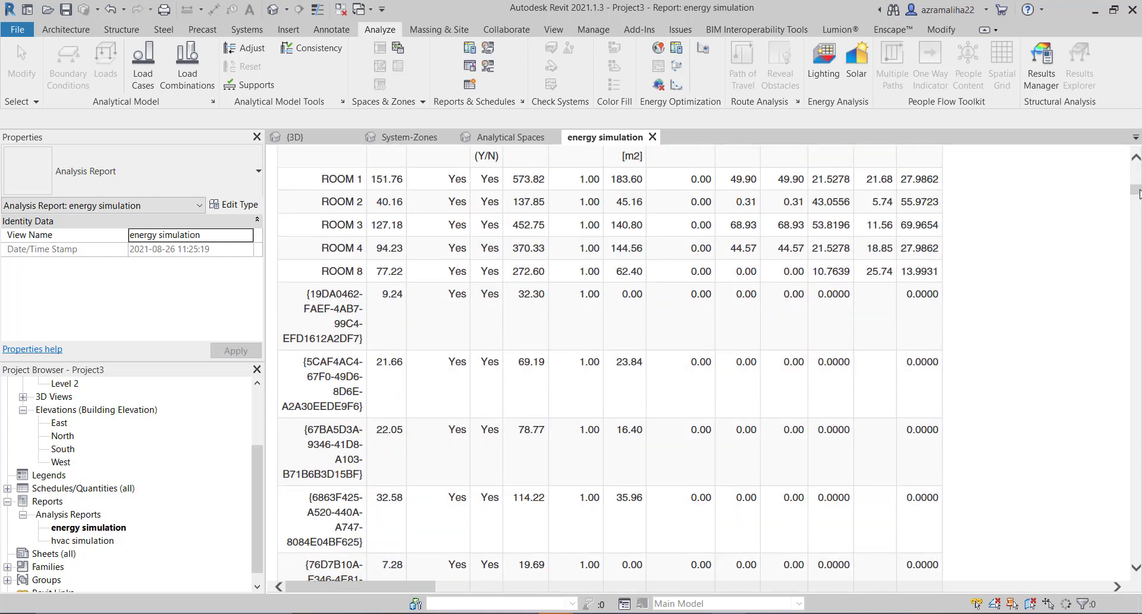
- Examine the Initialization Summary's simulation control, ground temperature, site location and algorithm tables, dismissing the Systems Analysis notification
{"action": "left_click_drag", "start_coordinate": [1138, 192], "coordinate": [1138, 208]}
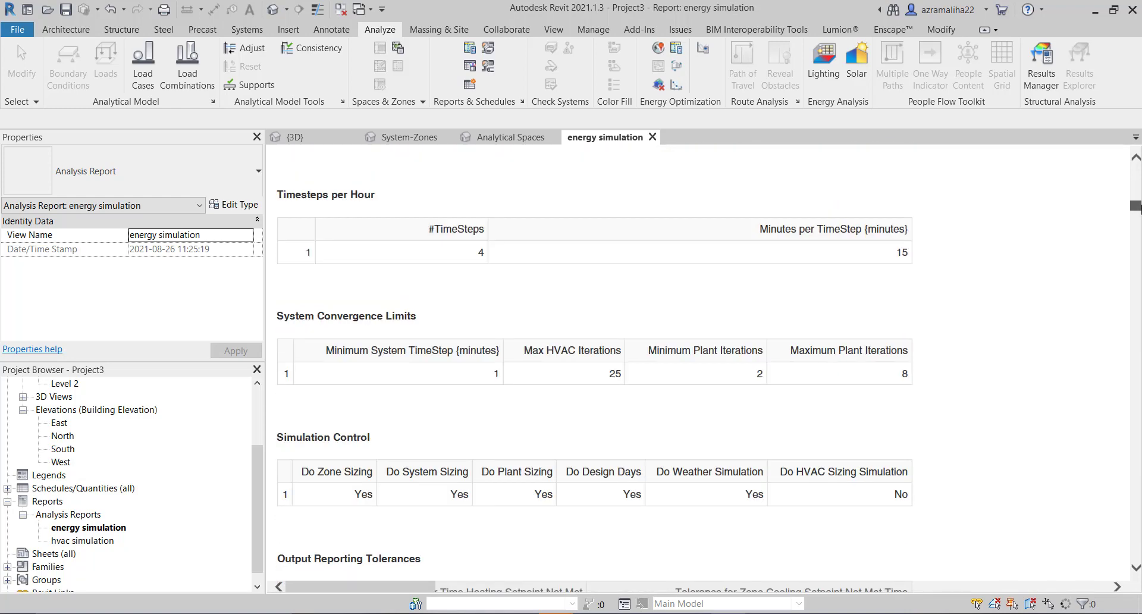
{"action": "scroll", "coordinate": [815, 305], "scroll_direction": "up", "scroll_amount": 6}
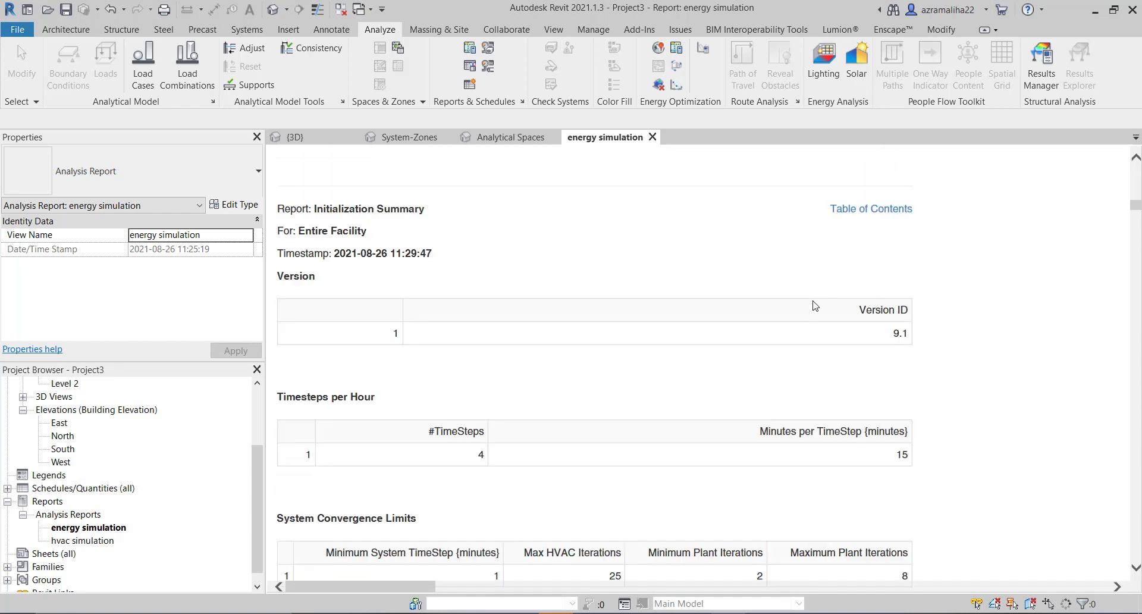
{"action": "scroll", "coordinate": [815, 305], "scroll_direction": "down", "scroll_amount": 20}
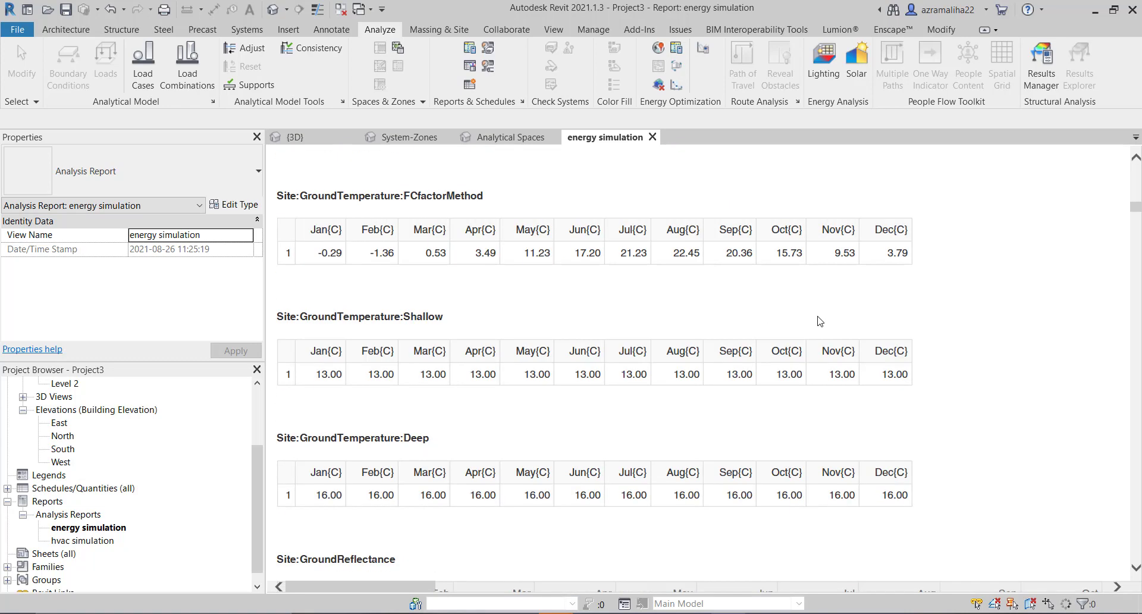
{"action": "scroll", "coordinate": [819, 321], "scroll_direction": "up", "scroll_amount": 1}
{"action": "scroll", "coordinate": [820, 321], "scroll_direction": "up", "scroll_amount": 7}
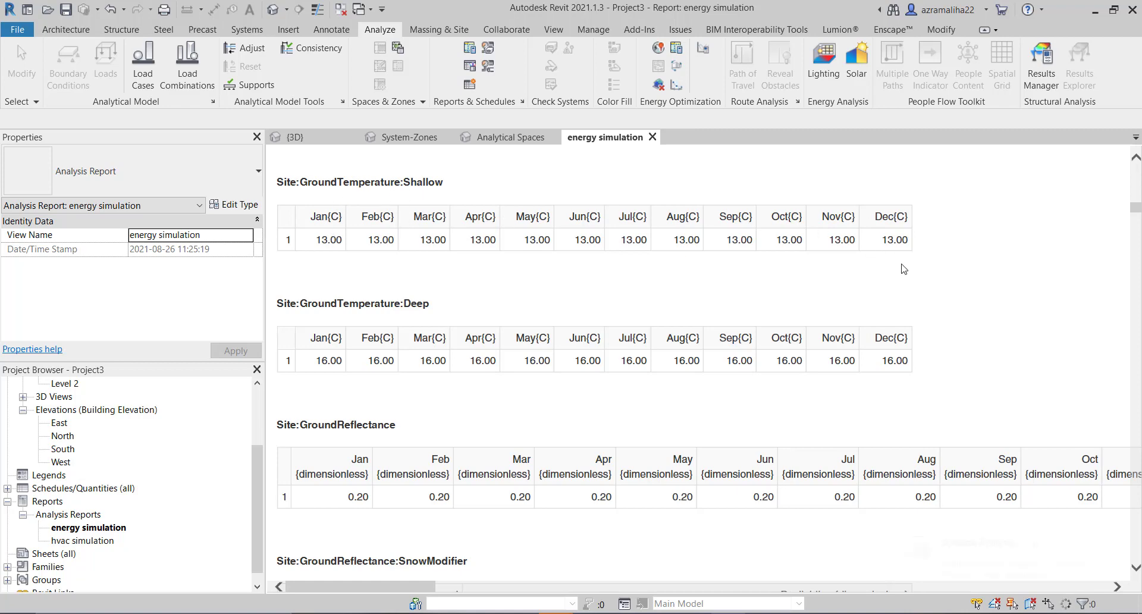
{"action": "scroll", "coordinate": [708, 398], "scroll_direction": "down", "scroll_amount": 12}
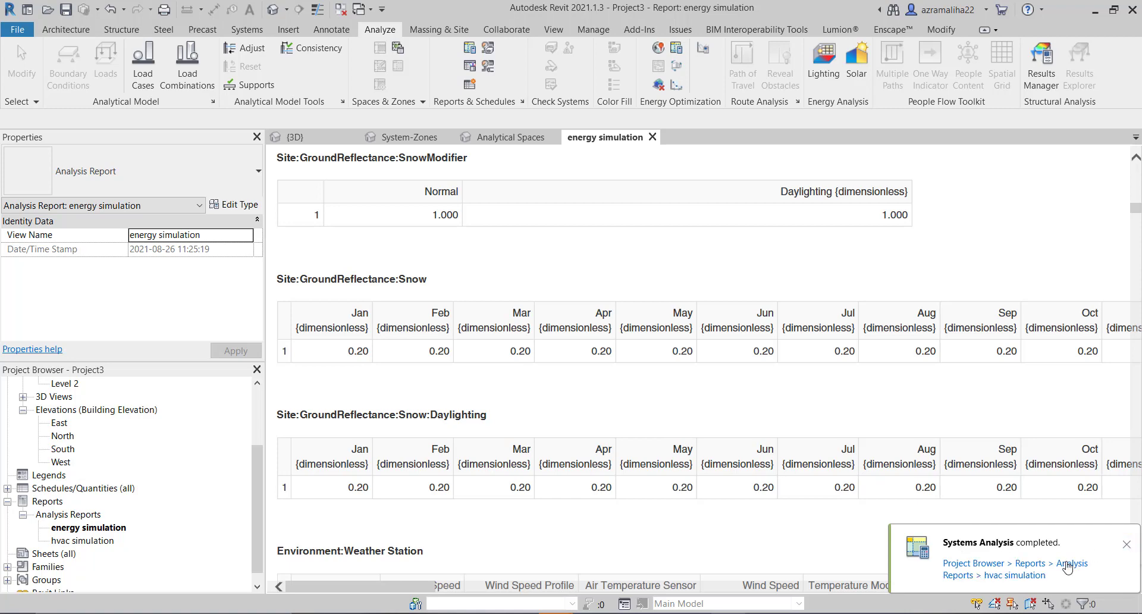
{"action": "left_click", "coordinate": [1126, 549]}
{"action": "scroll", "coordinate": [970, 452], "scroll_direction": "down", "scroll_amount": 12}
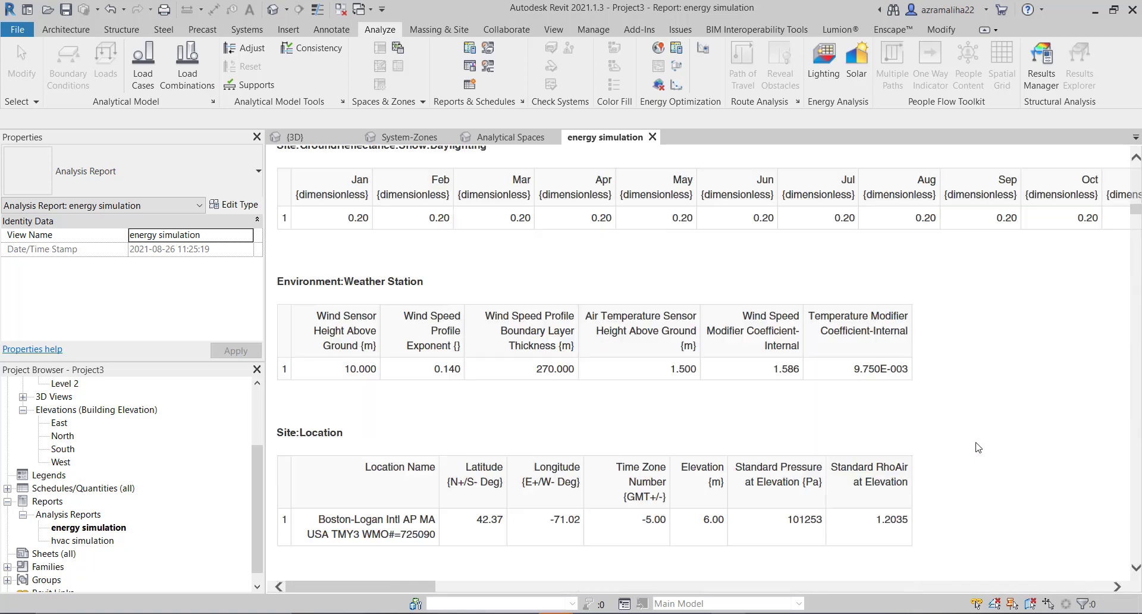
{"action": "scroll", "coordinate": [831, 494], "scroll_direction": "down", "scroll_amount": 20}
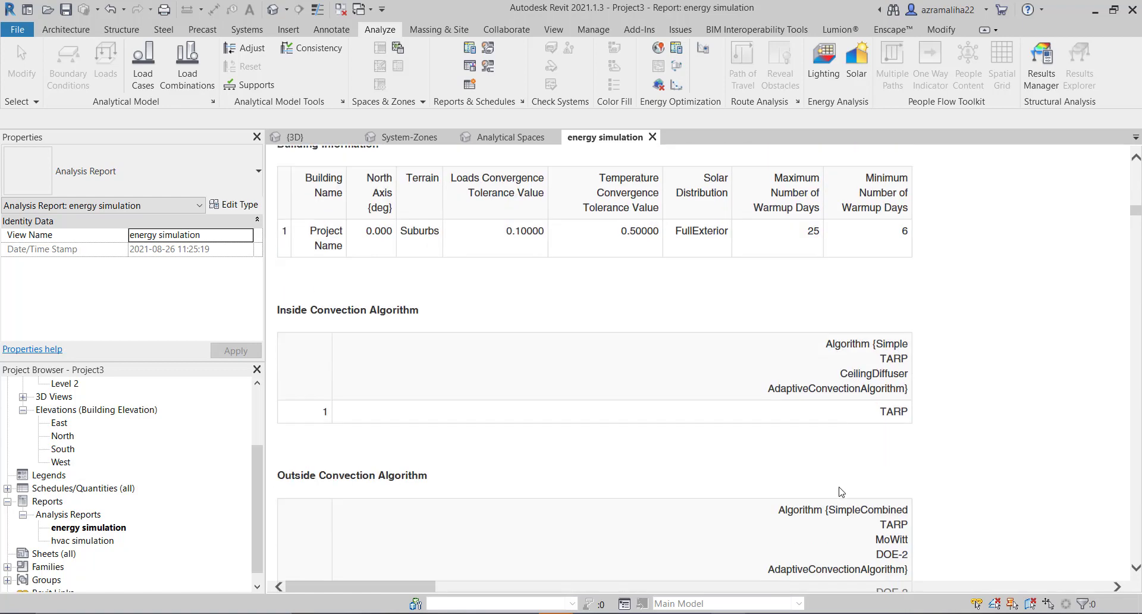
{"action": "scroll", "coordinate": [869, 457], "scroll_direction": "down", "scroll_amount": 2}
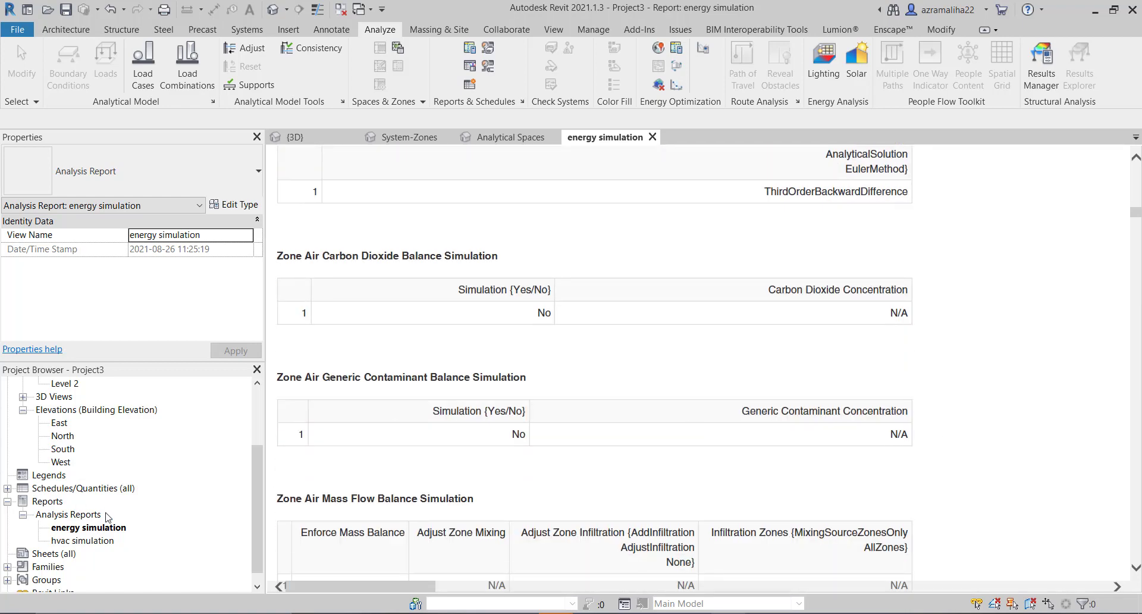
- Open the hvac simulation report and review its Site and Source Energy and Site to Source Energy Conversion Factors tables
{"action": "left_click", "coordinate": [107, 542]}
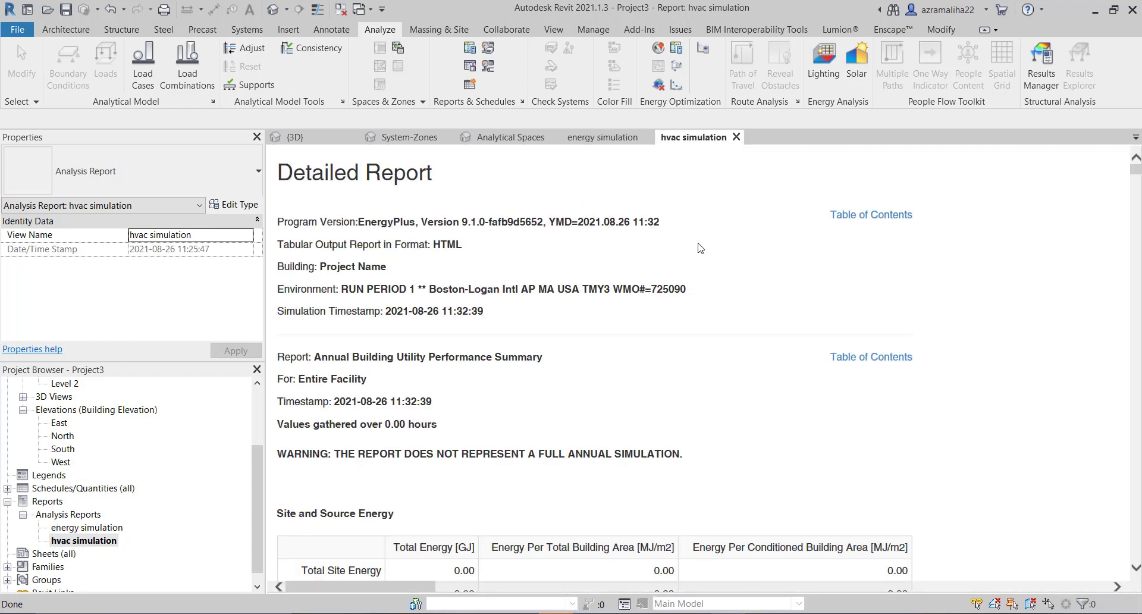
{"action": "scroll", "coordinate": [908, 239], "scroll_direction": "down", "scroll_amount": 5}
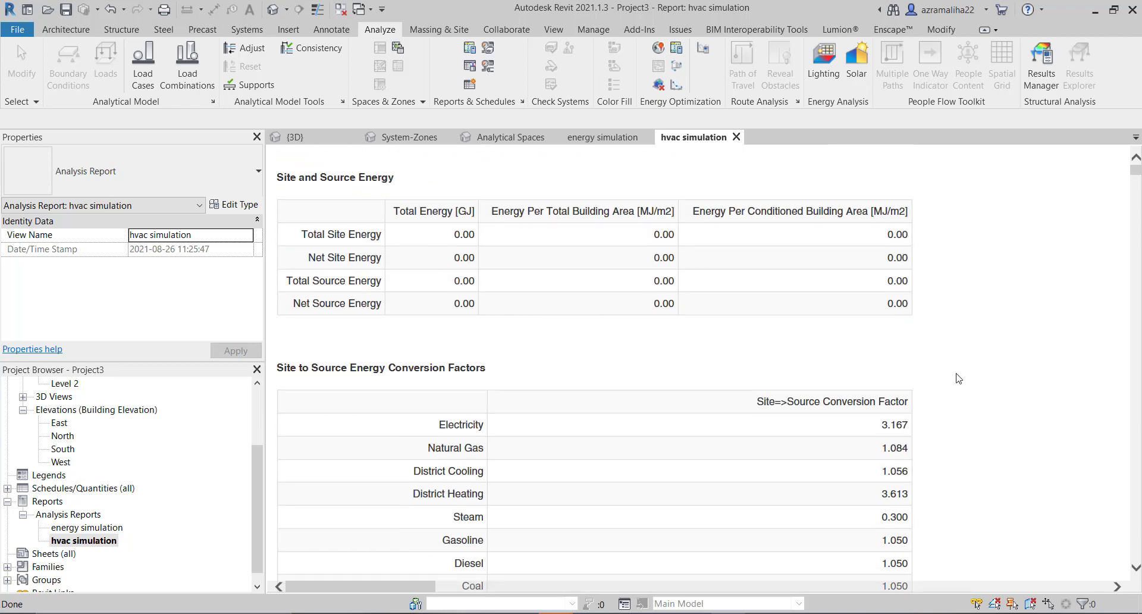
{"action": "scroll", "coordinate": [959, 378], "scroll_direction": "down", "scroll_amount": 3}
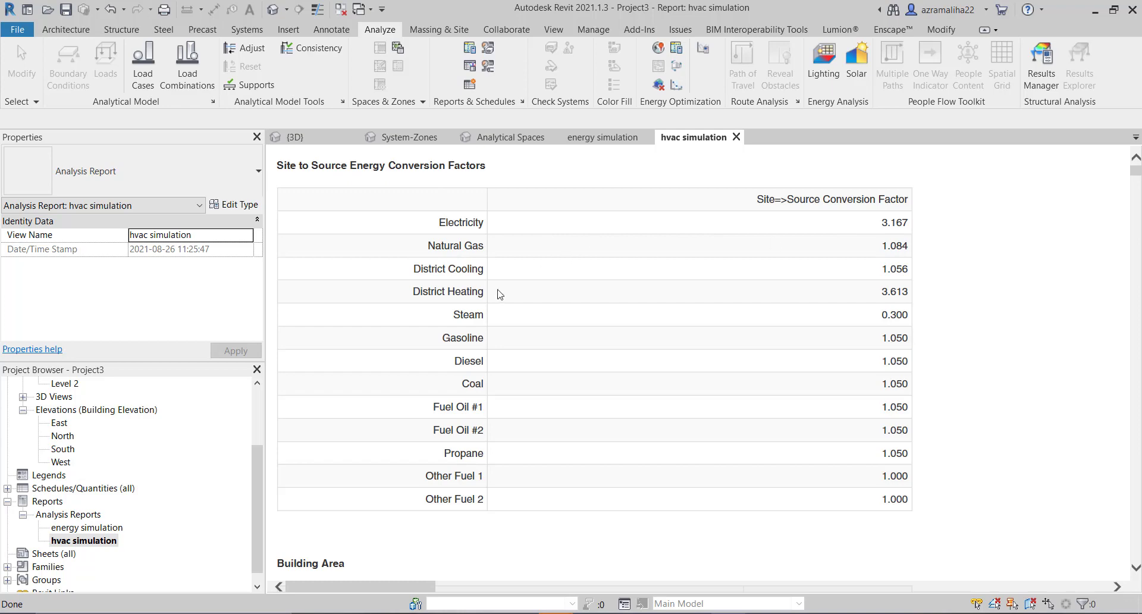
- Review the hvac simulation report's end use, utility use, electric load and thermal source tables, and return to the Analytical Spaces view
{"action": "scroll", "coordinate": [498, 293], "scroll_direction": "down", "scroll_amount": 9}
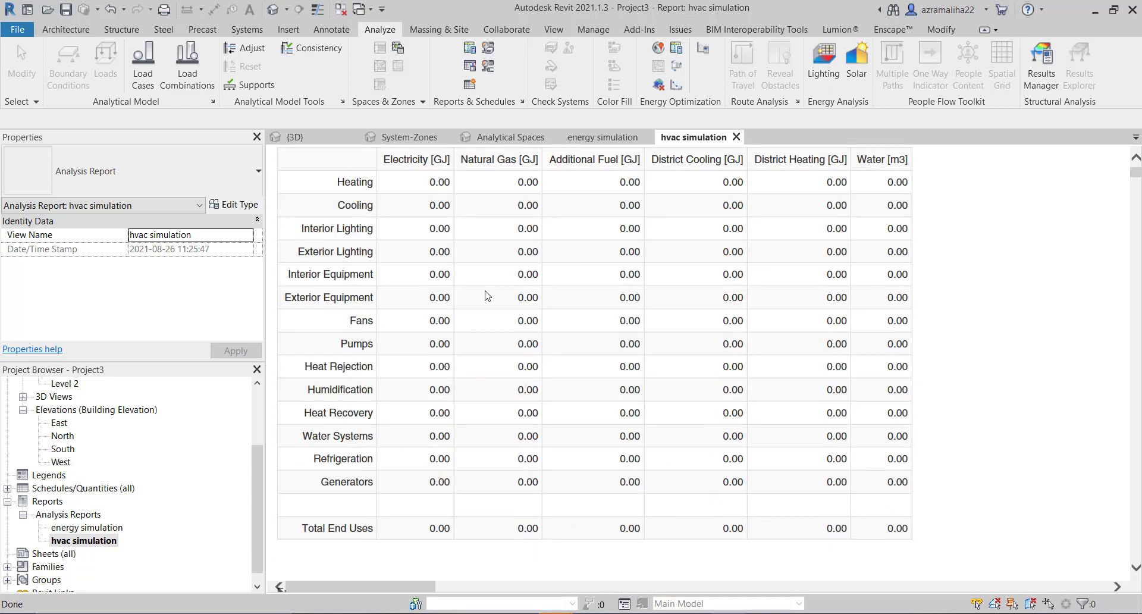
{"action": "scroll", "coordinate": [488, 296], "scroll_direction": "down", "scroll_amount": 13}
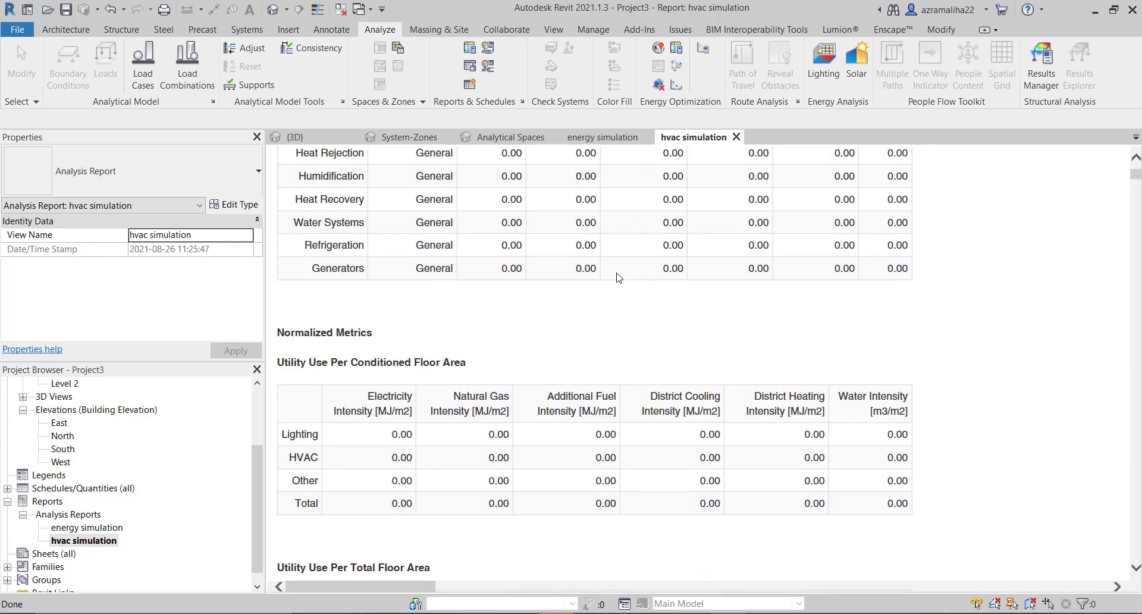
{"action": "scroll", "coordinate": [618, 278], "scroll_direction": "down", "scroll_amount": 3}
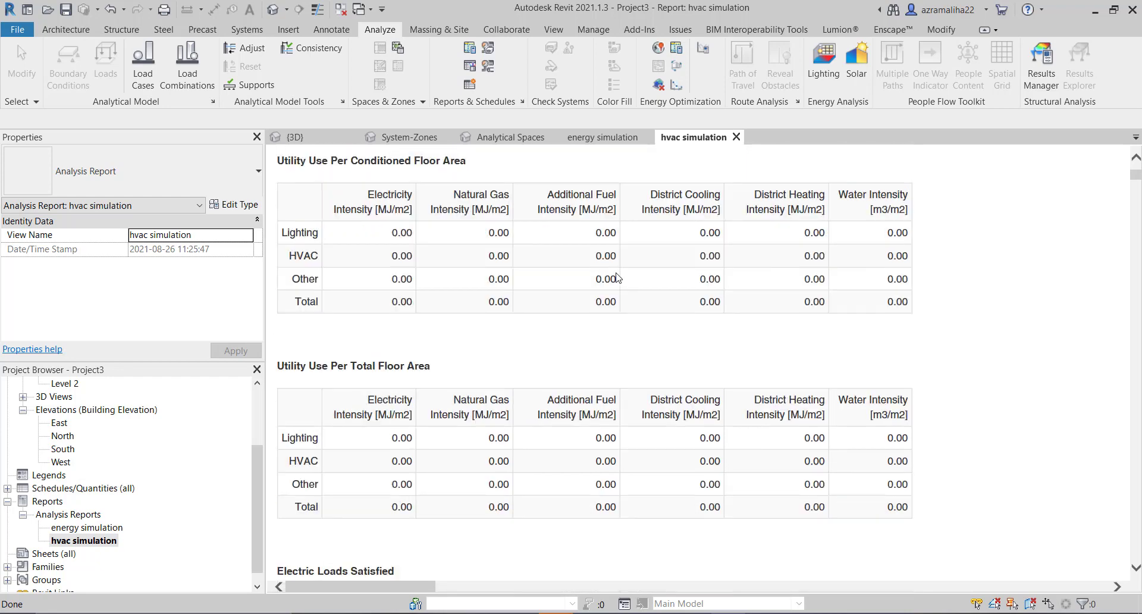
{"action": "scroll", "coordinate": [618, 278], "scroll_direction": "down", "scroll_amount": 3}
{"action": "scroll", "coordinate": [662, 398], "scroll_direction": "down", "scroll_amount": 14}
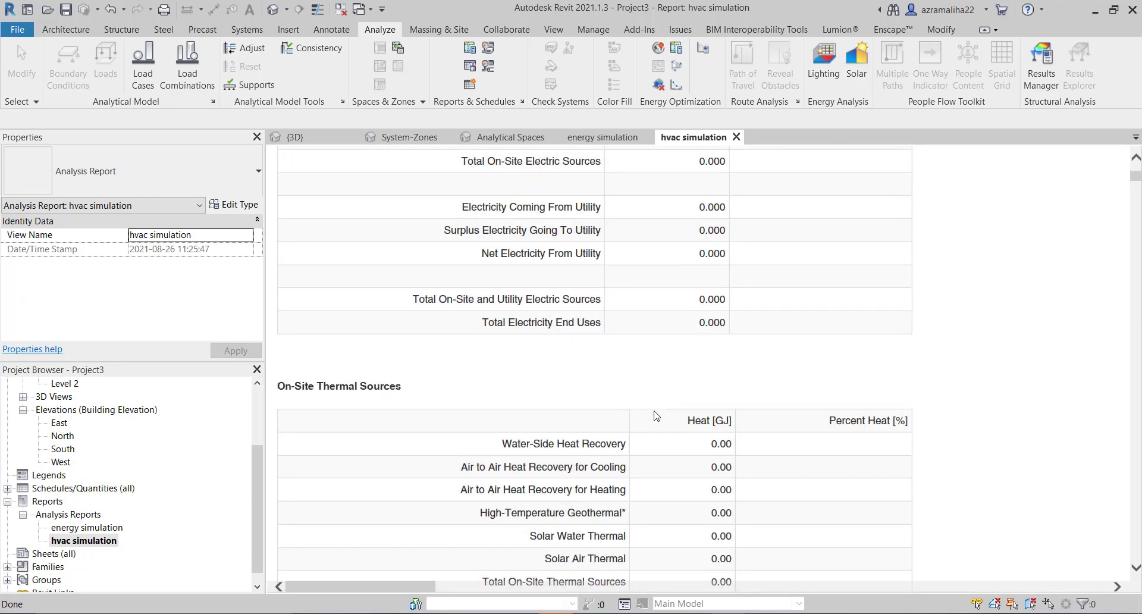
{"action": "left_click_drag", "start_coordinate": [1139, 198], "coordinate": [1124, 159]}
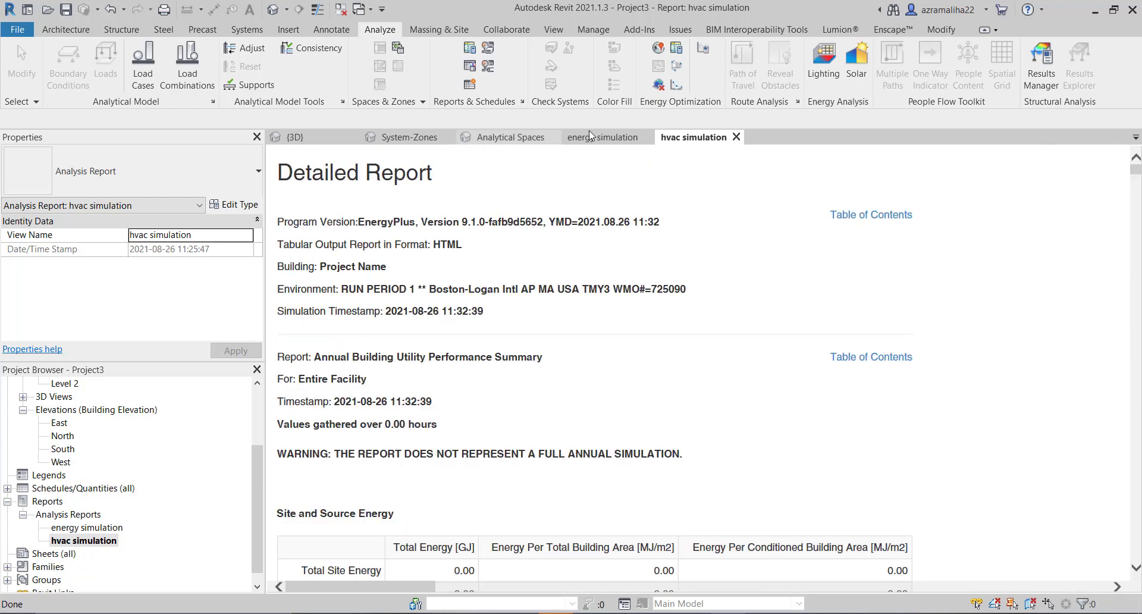
{"action": "left_click", "coordinate": [625, 140]}
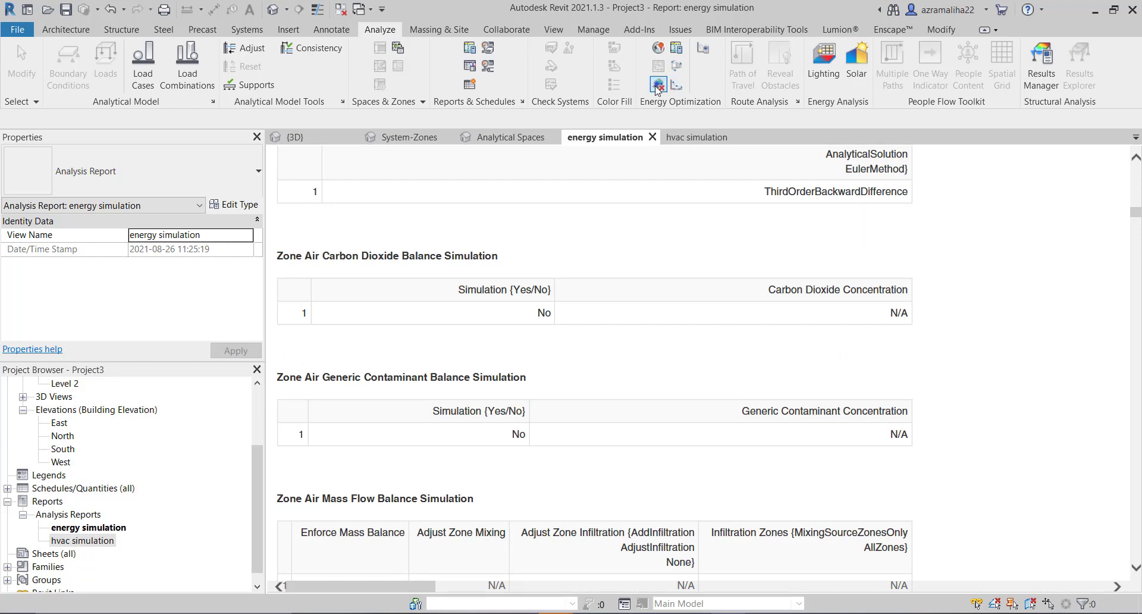
{"action": "left_click", "coordinate": [461, 141]}
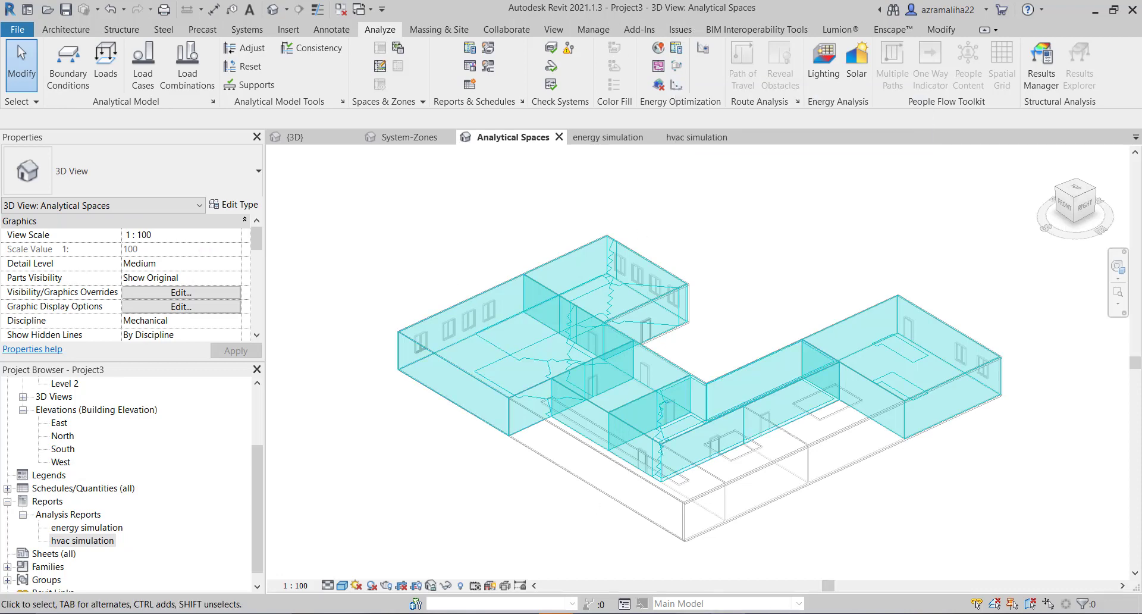
- Switch to Project1 in Revit 2019 and examine the building in the {3D} and 3D Energy Model views
{"action": "left_click", "coordinate": [694, 613]}
{"action": "scroll", "coordinate": [664, 464], "scroll_direction": "up", "scroll_amount": 2}
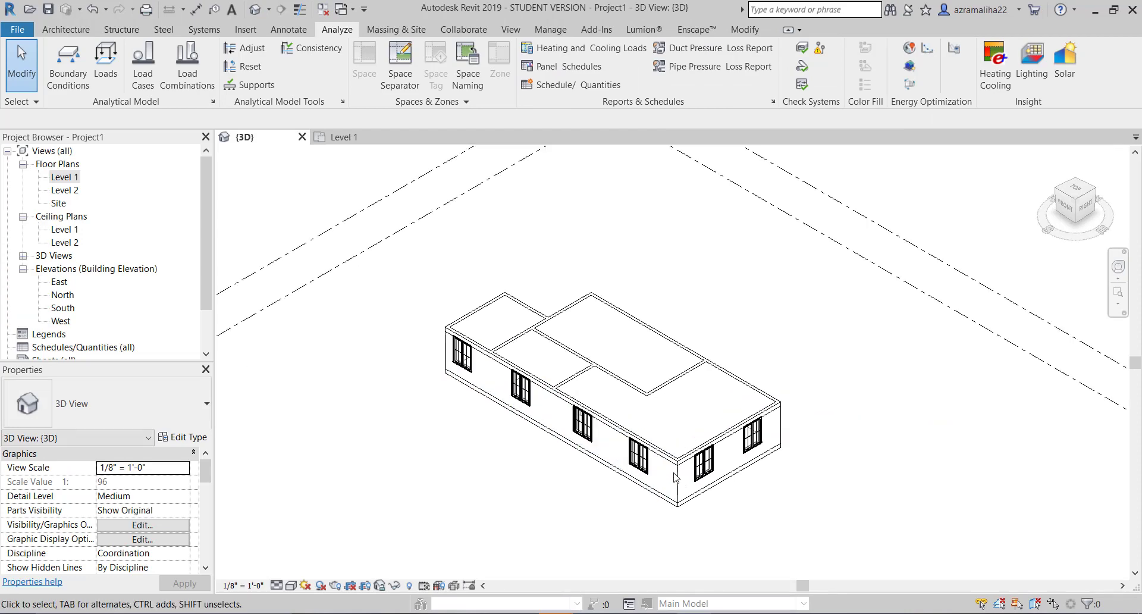
{"action": "left_click", "coordinate": [1117, 268]}
{"action": "left_click_drag", "start_coordinate": [812, 412], "coordinate": [237, 404]}
{"action": "left_click_drag", "start_coordinate": [639, 446], "coordinate": [637, 473]}
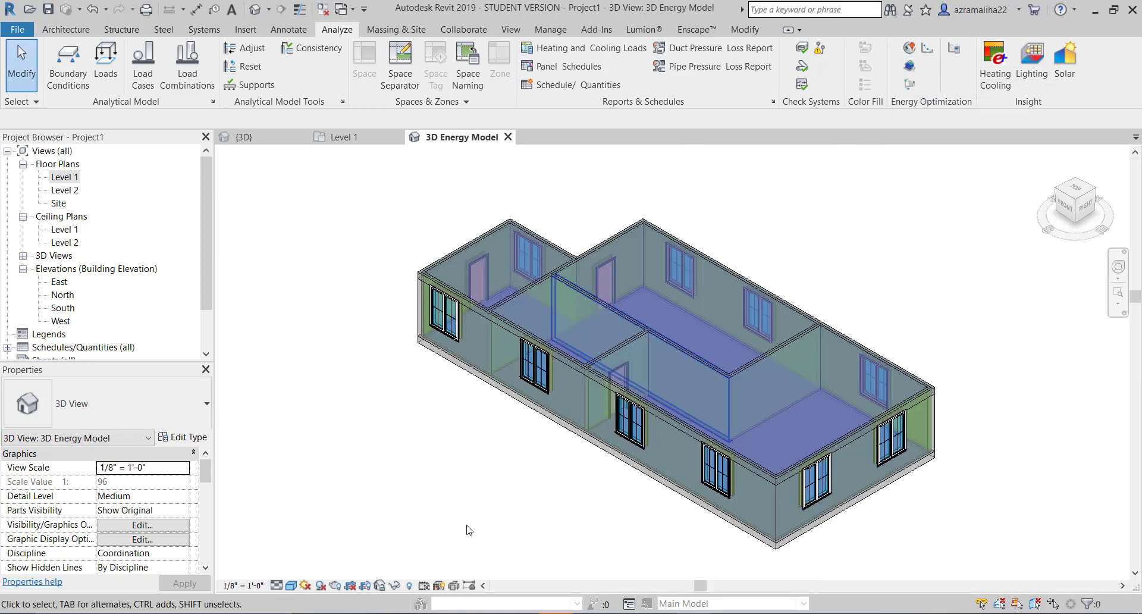
{"action": "left_click", "coordinate": [1117, 269]}
{"action": "left_click_drag", "start_coordinate": [917, 351], "coordinate": [969, 344]}
{"action": "left_click", "coordinate": [1000, 220]}
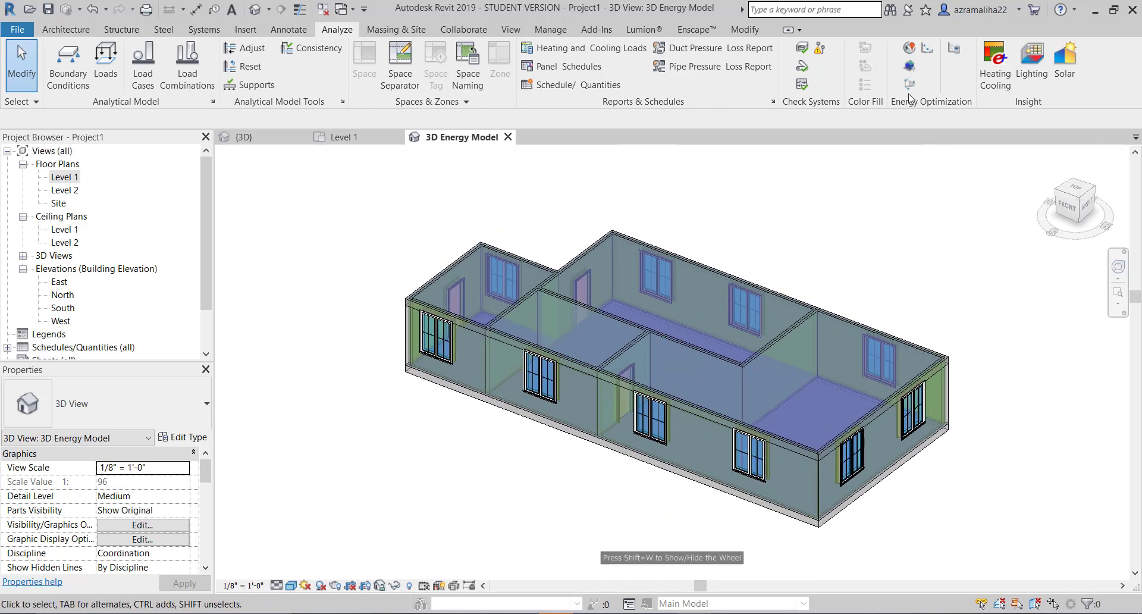
- Review the energy settings' mode and the advanced building type, room/space export category and material thermal options, leaving without saving
{"action": "left_click", "coordinate": [953, 47]}
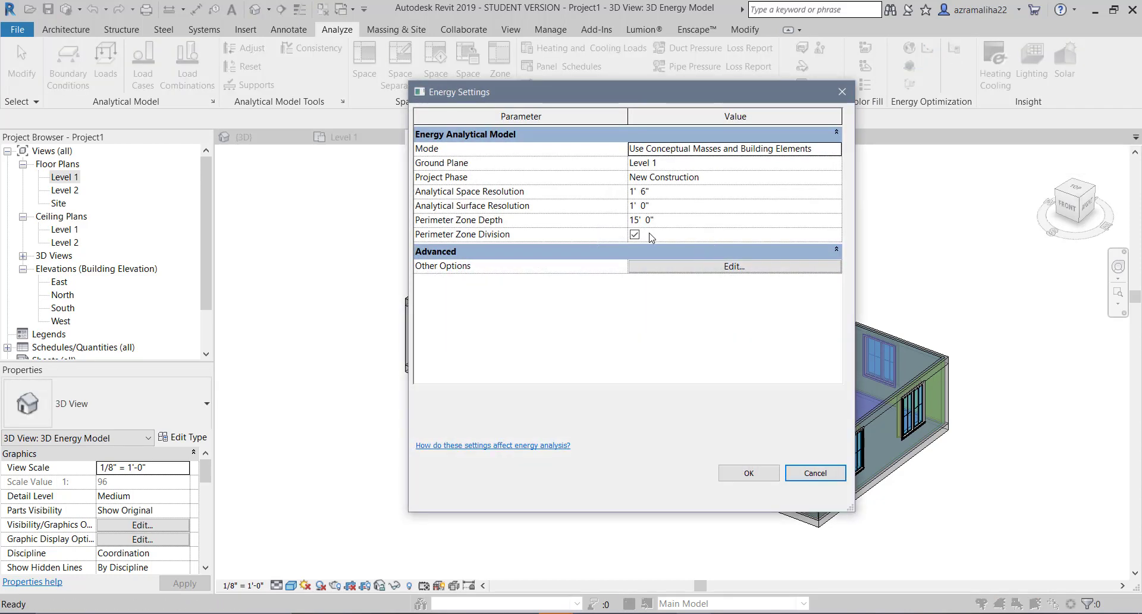
{"action": "left_click", "coordinate": [815, 148]}
{"action": "left_click", "coordinate": [743, 266]}
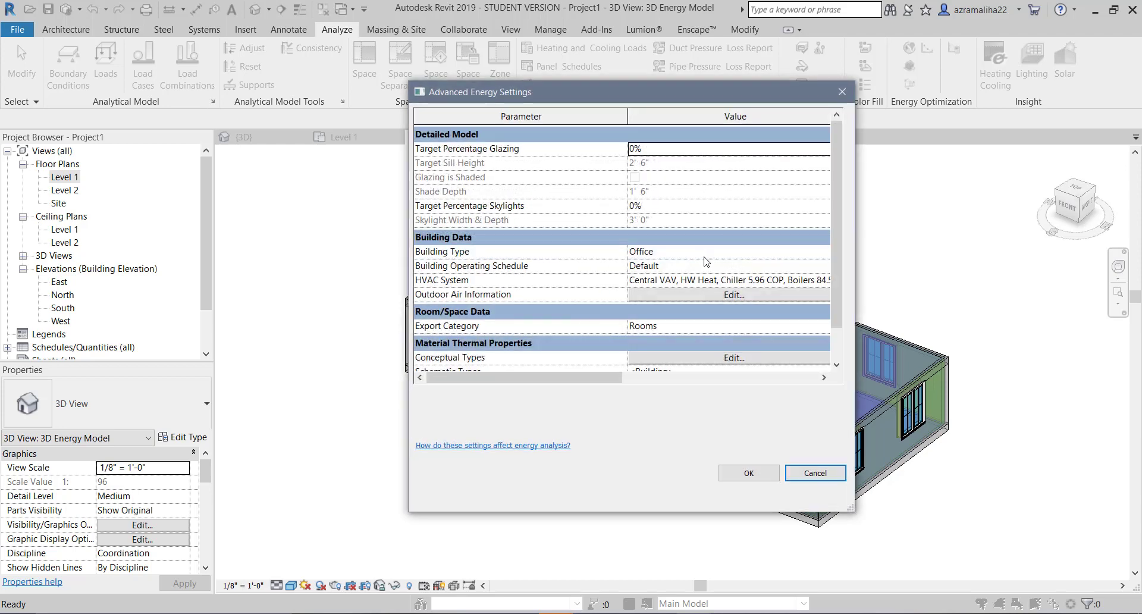
{"action": "left_click", "coordinate": [705, 256]}
{"action": "left_click_drag", "start_coordinate": [744, 377], "coordinate": [521, 402]}
{"action": "scroll", "coordinate": [713, 320], "scroll_direction": "down", "scroll_amount": 1}
{"action": "scroll", "coordinate": [695, 328], "scroll_direction": "down", "scroll_amount": 1}
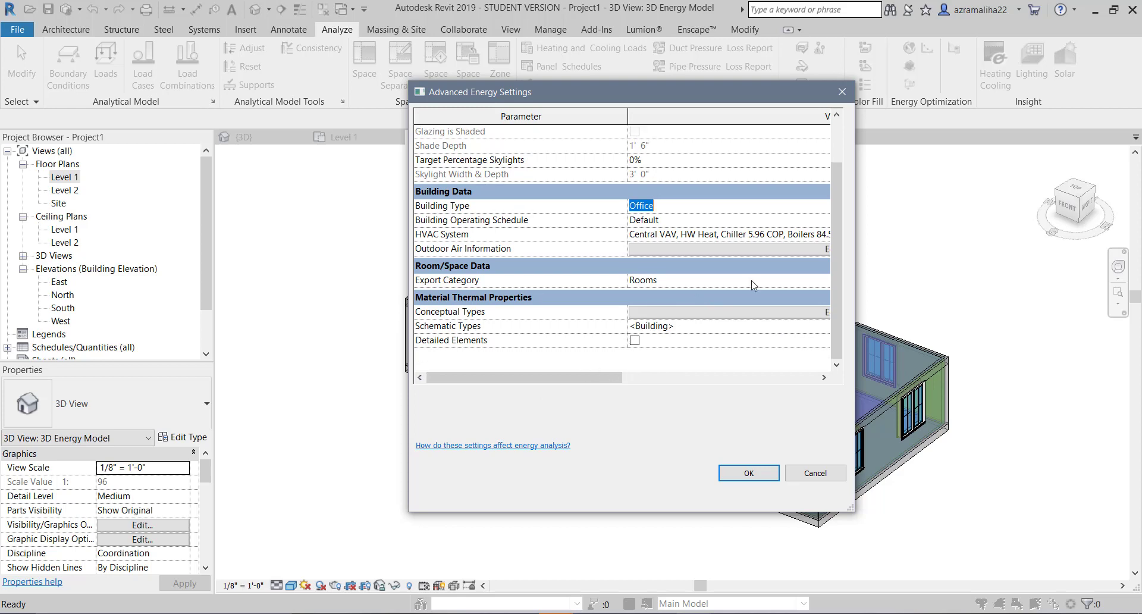
{"action": "left_click", "coordinate": [684, 283]}
{"action": "left_click_drag", "start_coordinate": [720, 377], "coordinate": [523, 378]}
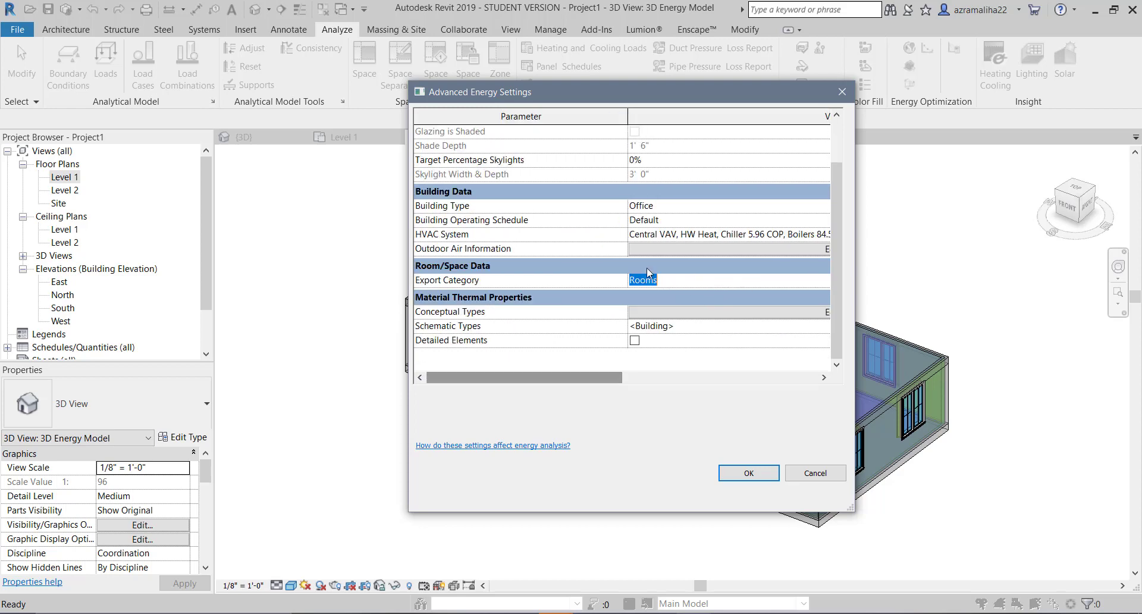
{"action": "left_click", "coordinate": [841, 92]}
{"action": "left_click", "coordinate": [815, 473]}
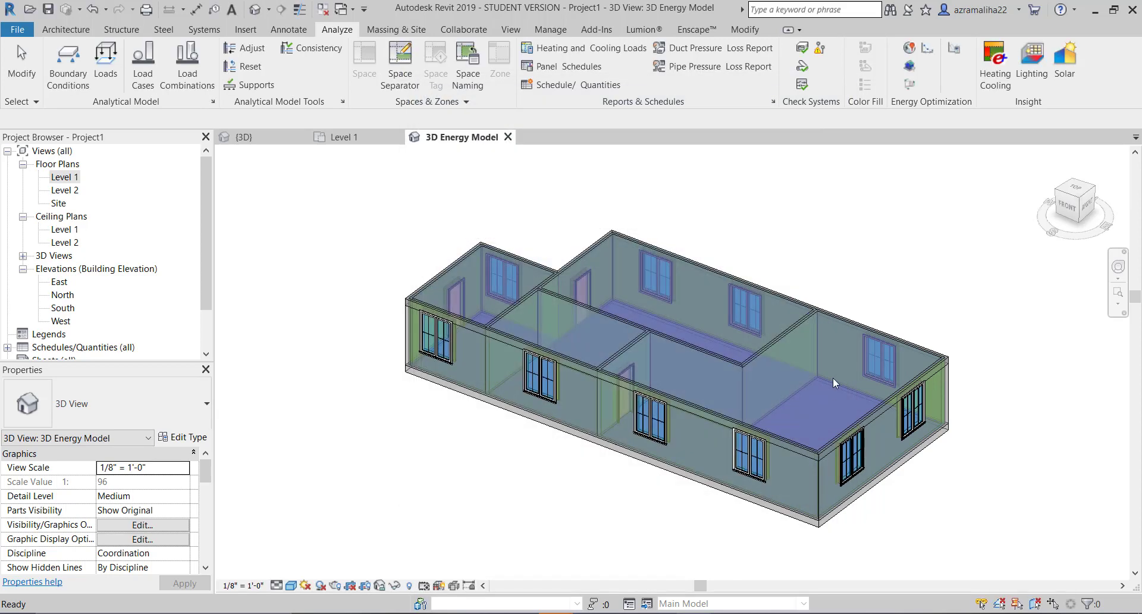
- Open the Level 1 floor plan and automatically place tagged rooms in all enclosed areas
{"action": "left_click", "coordinate": [64, 177]}
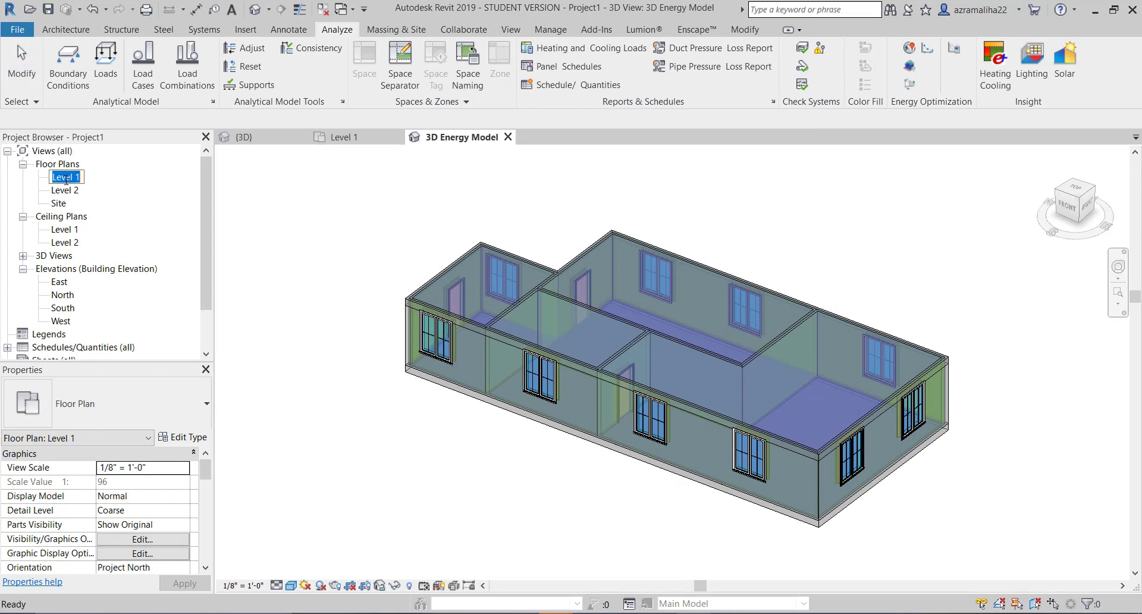
{"action": "double_click", "coordinate": [64, 179]}
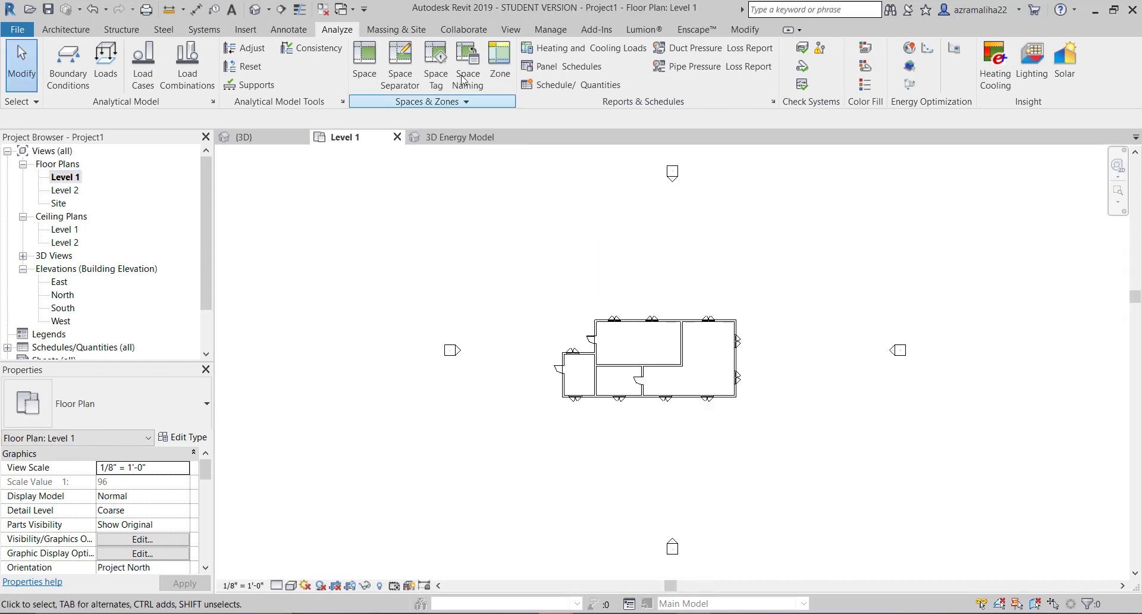
{"action": "left_click", "coordinate": [66, 30]}
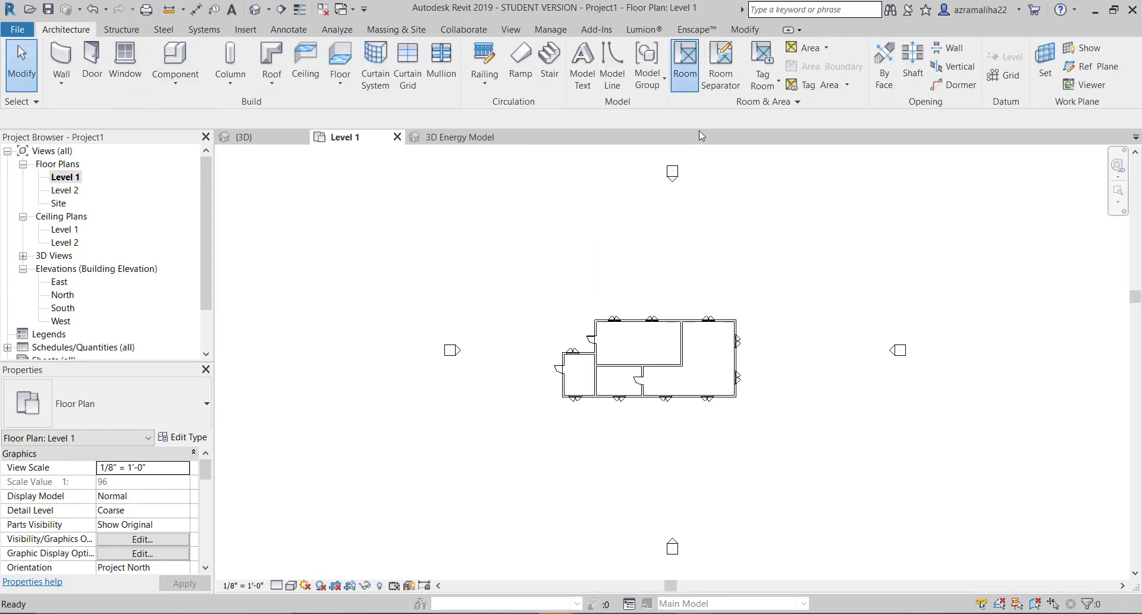
{"action": "left_click", "coordinate": [686, 65]}
{"action": "left_click", "coordinate": [615, 64]}
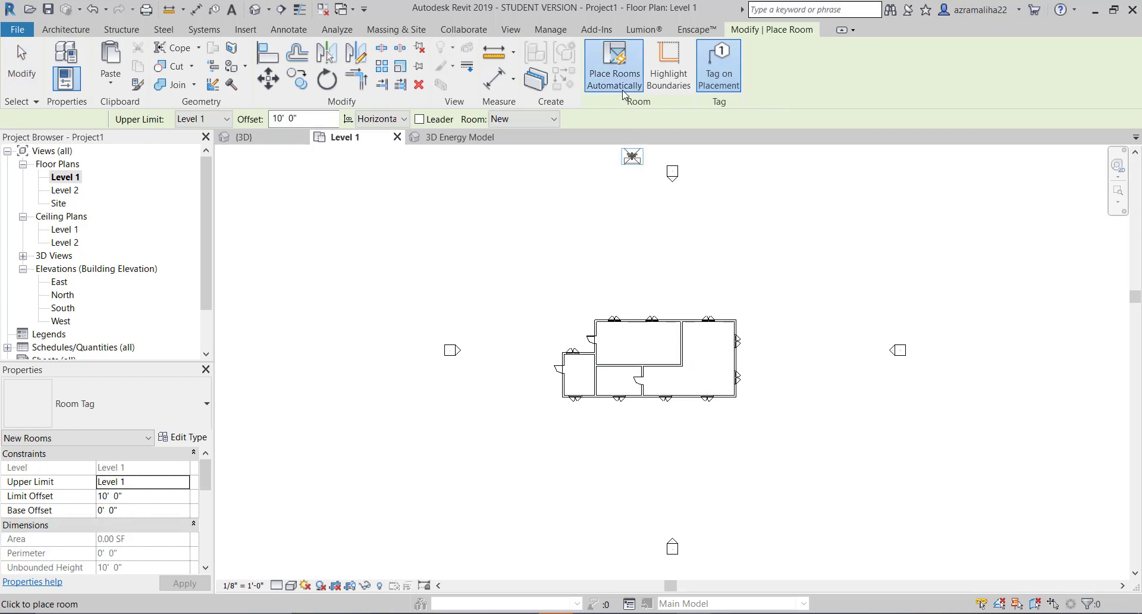
{"action": "key", "text": "Escape"}
{"action": "key", "text": "Escape"}
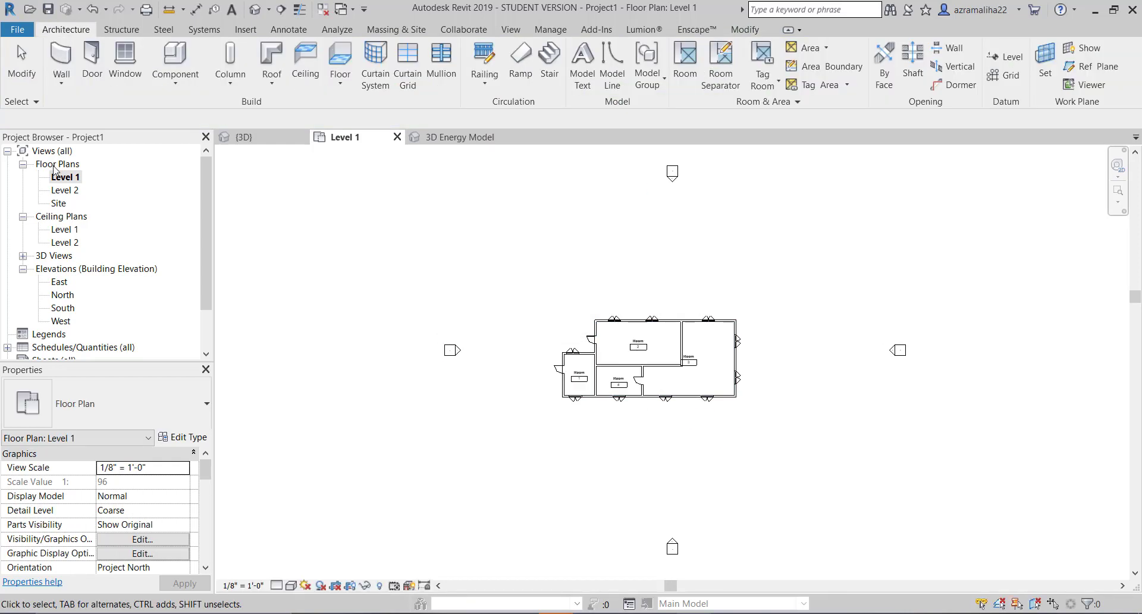
- Return to the 3D Energy Model view and enable Detailed Elements under Material Thermal Properties in the advanced energy settings
{"action": "left_click", "coordinate": [447, 138]}
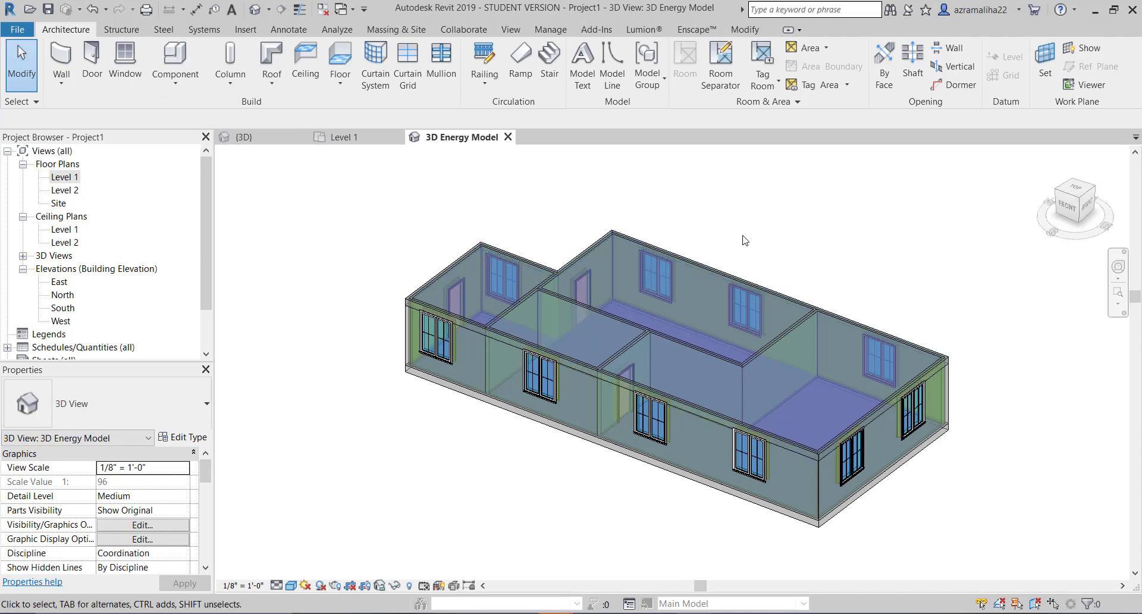
{"action": "left_click", "coordinate": [336, 29]}
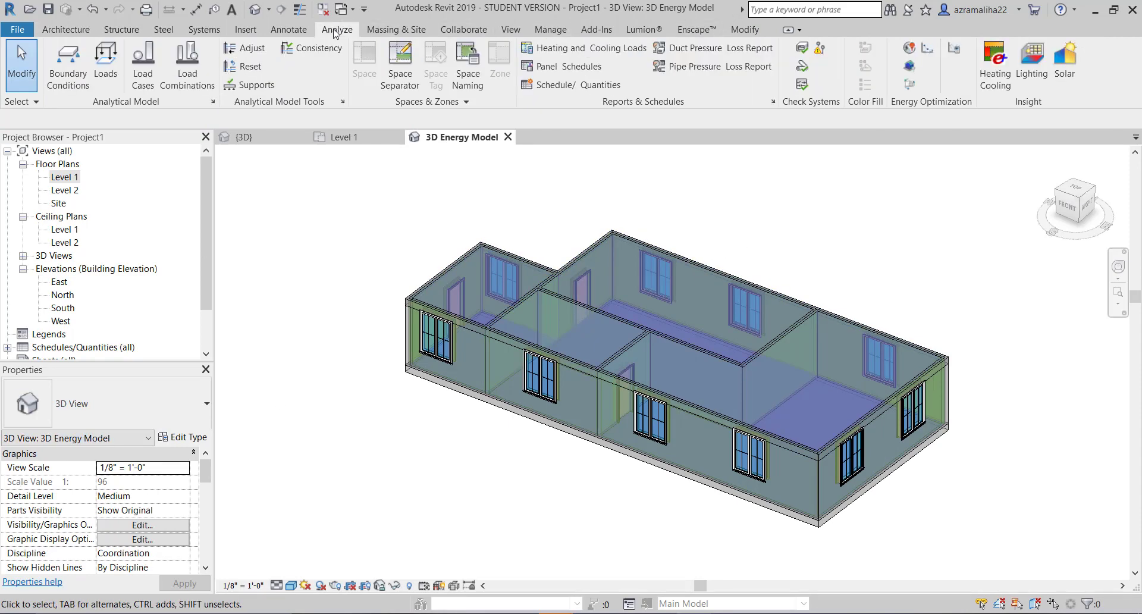
{"action": "left_click", "coordinate": [954, 48]}
{"action": "left_click", "coordinate": [688, 269]}
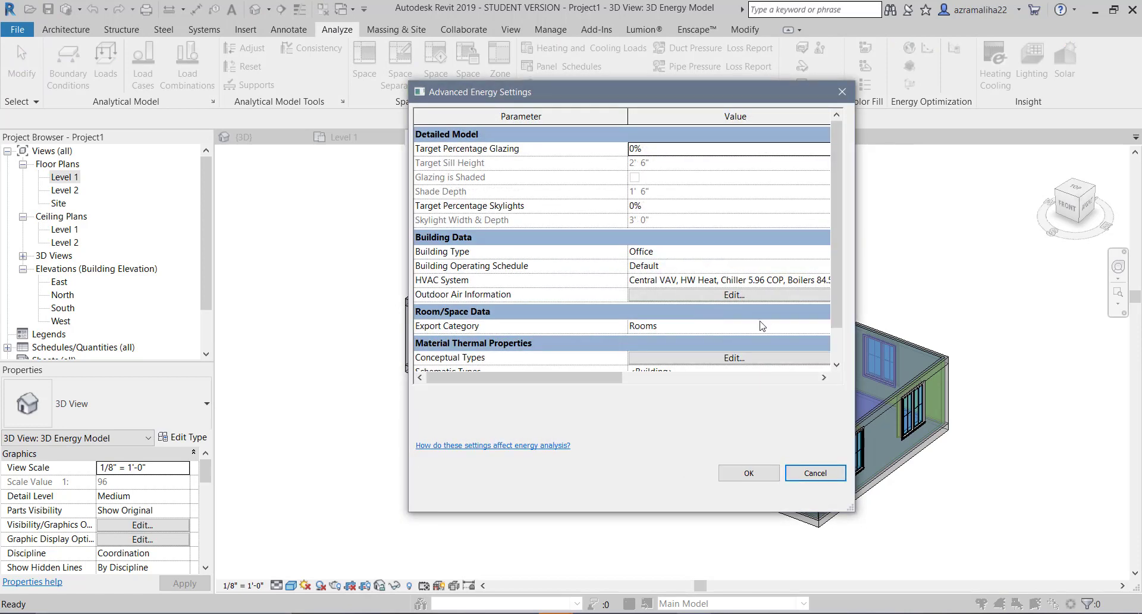
{"action": "left_click", "coordinate": [761, 326]}
{"action": "left_click_drag", "start_coordinate": [739, 377], "coordinate": [543, 377]}
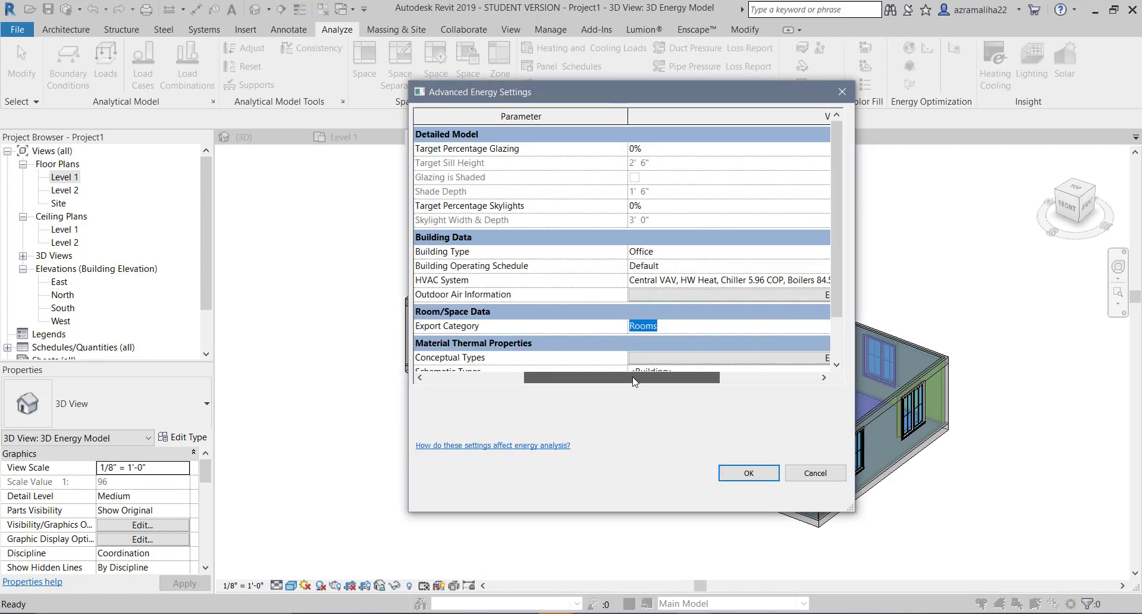
{"action": "scroll", "coordinate": [735, 312], "scroll_direction": "down", "scroll_amount": 2}
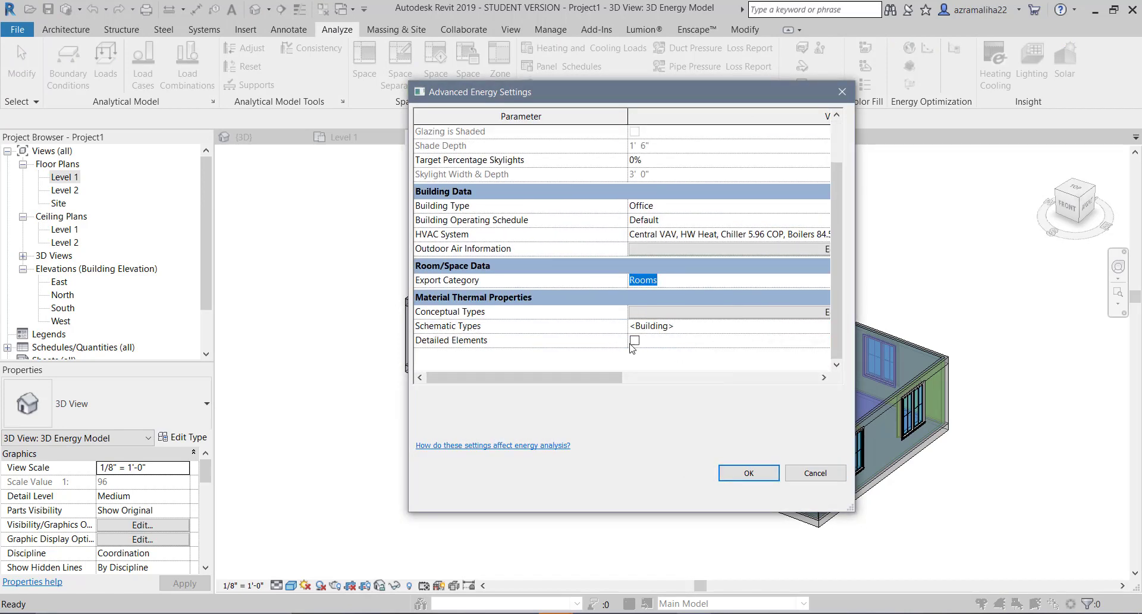
{"action": "left_click", "coordinate": [635, 341]}
- Review the Conceptual Types mass model constructions and accept the advanced and main energy settings
{"action": "left_click", "coordinate": [612, 312]}
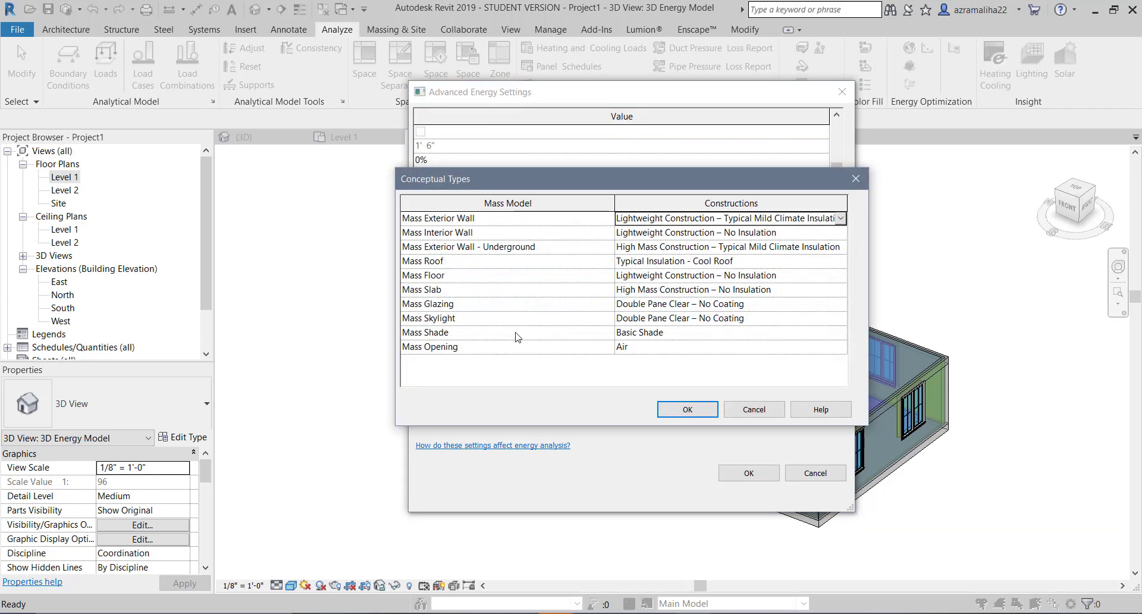
{"action": "left_click", "coordinate": [691, 412]}
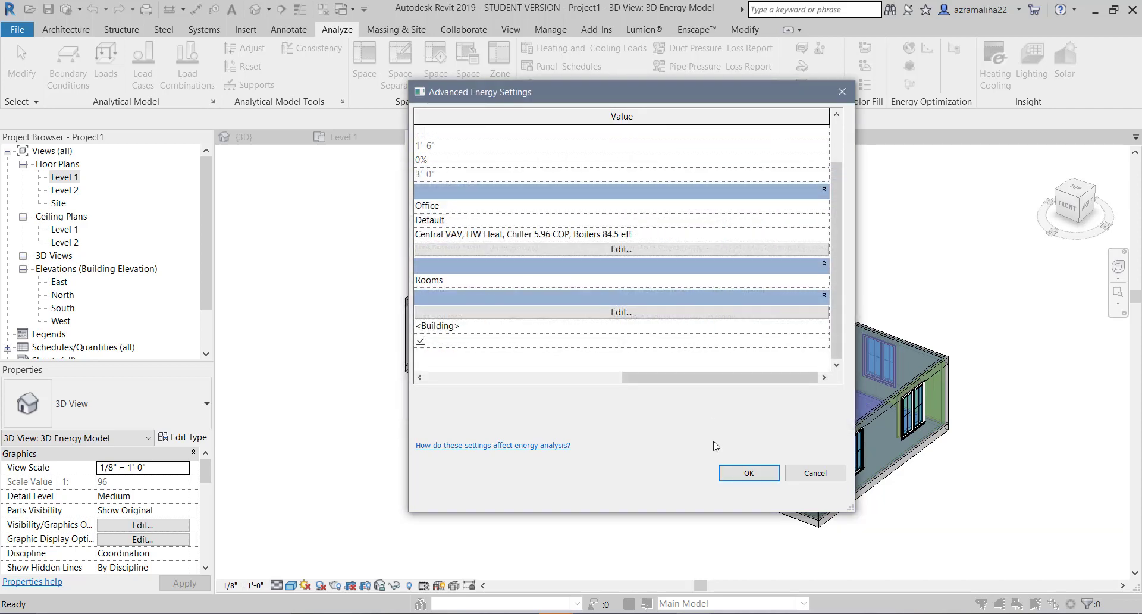
{"action": "left_click", "coordinate": [728, 475]}
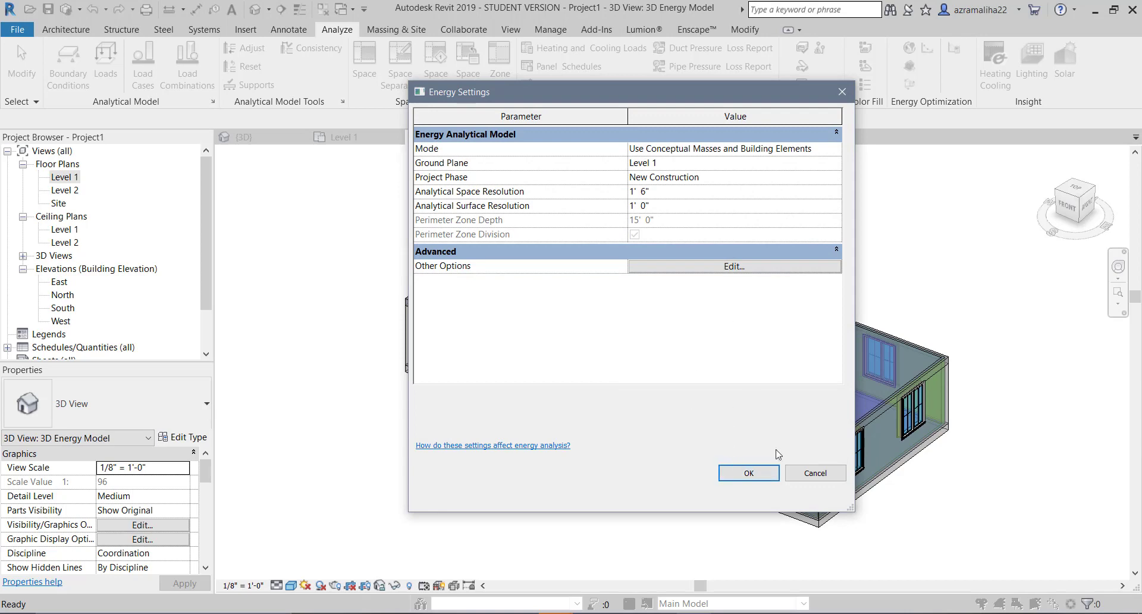
{"action": "left_click", "coordinate": [740, 471]}
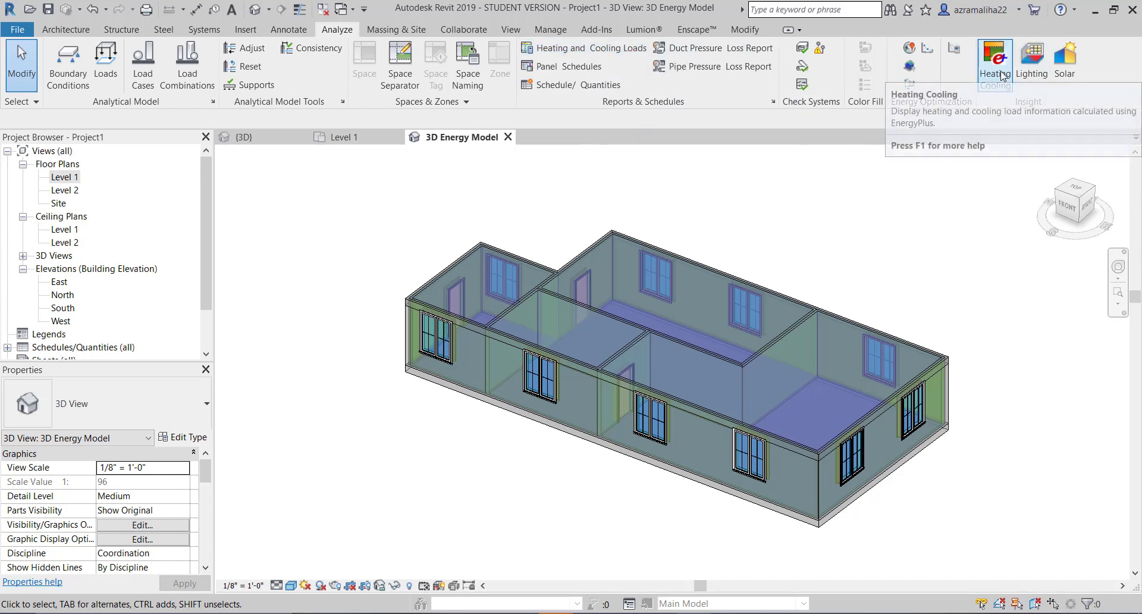
- Enable the Areas and Volumes computation for the Heating and Cooling Loads analysis and save its settings
{"action": "left_click", "coordinate": [573, 50]}
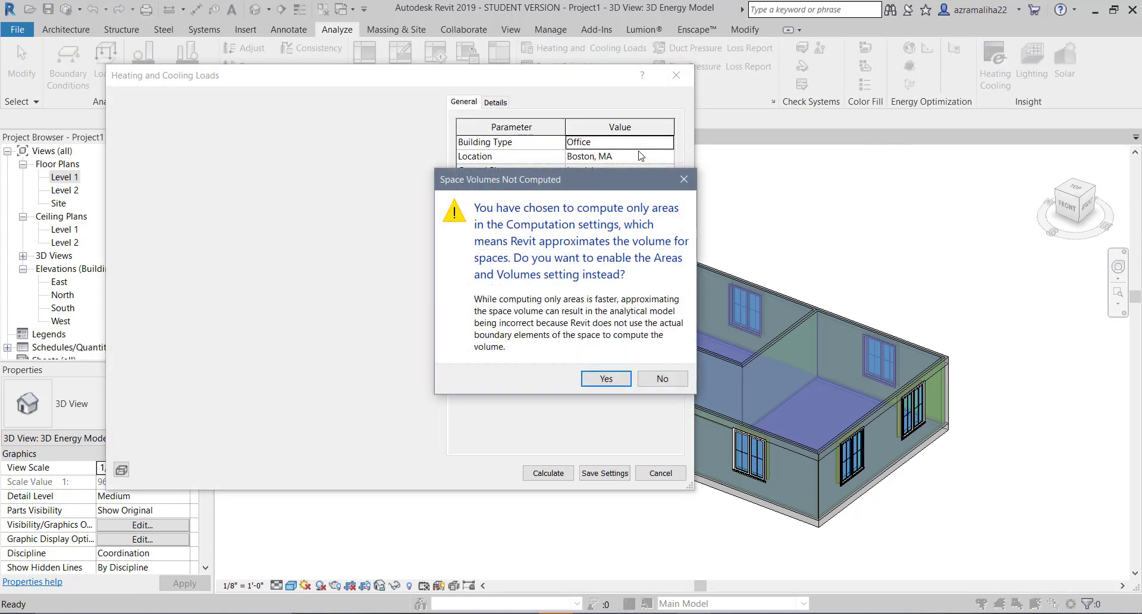
{"action": "left_click", "coordinate": [618, 375]}
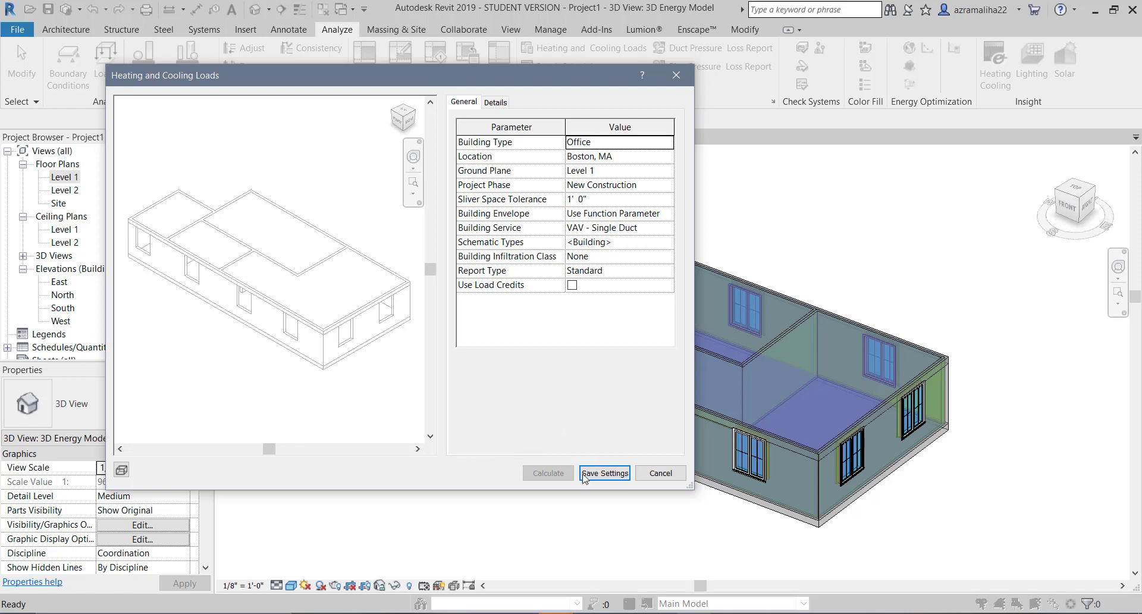
{"action": "left_click", "coordinate": [605, 473]}
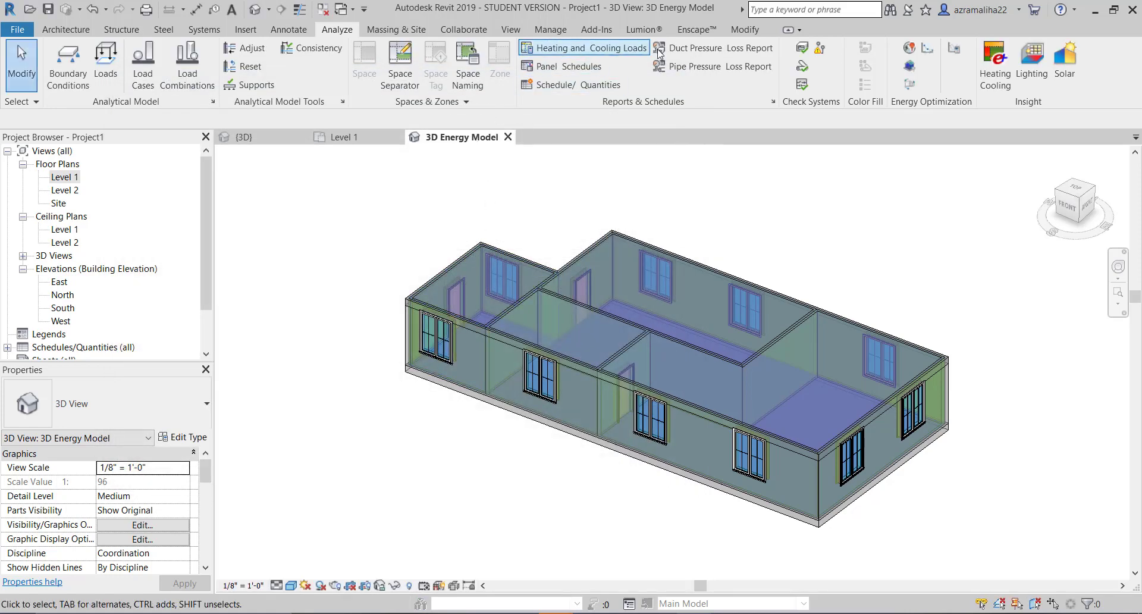
- Try to display the Insight heating and cooling load results, and dismiss the resulting message
{"action": "left_click", "coordinate": [985, 62]}
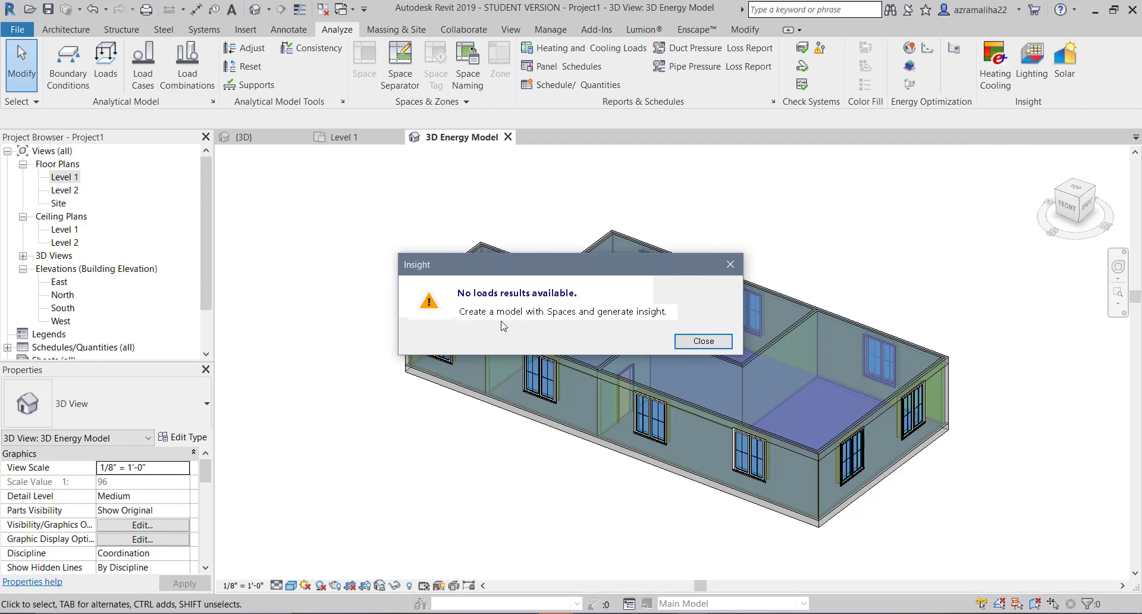
{"action": "left_click", "coordinate": [691, 342]}
- In the Level 1 floor plan, place spaces automatically in all enclosed rooms and exit the Space command
{"action": "double_click", "coordinate": [74, 181]}
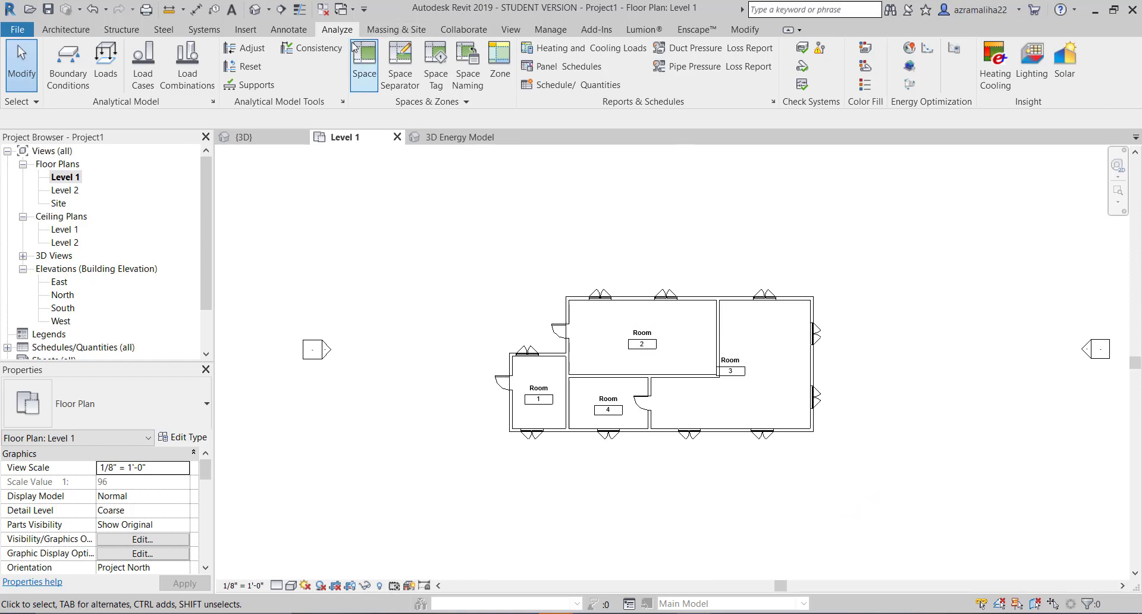
{"action": "left_click", "coordinate": [365, 60]}
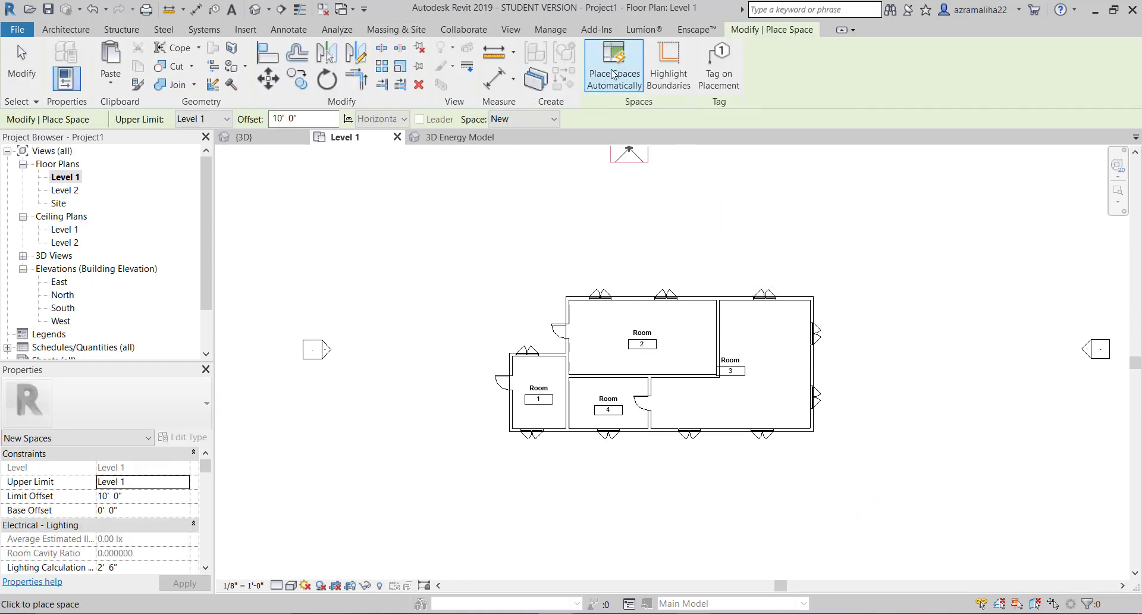
{"action": "left_click", "coordinate": [614, 65]}
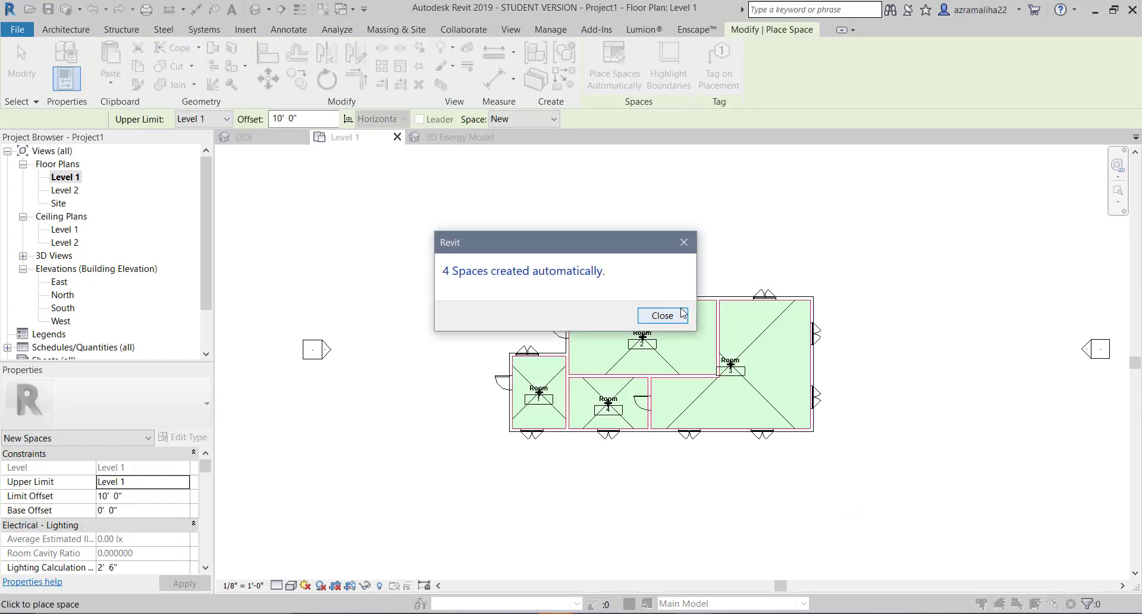
{"action": "left_click", "coordinate": [662, 315]}
{"action": "key", "text": "Escape"}
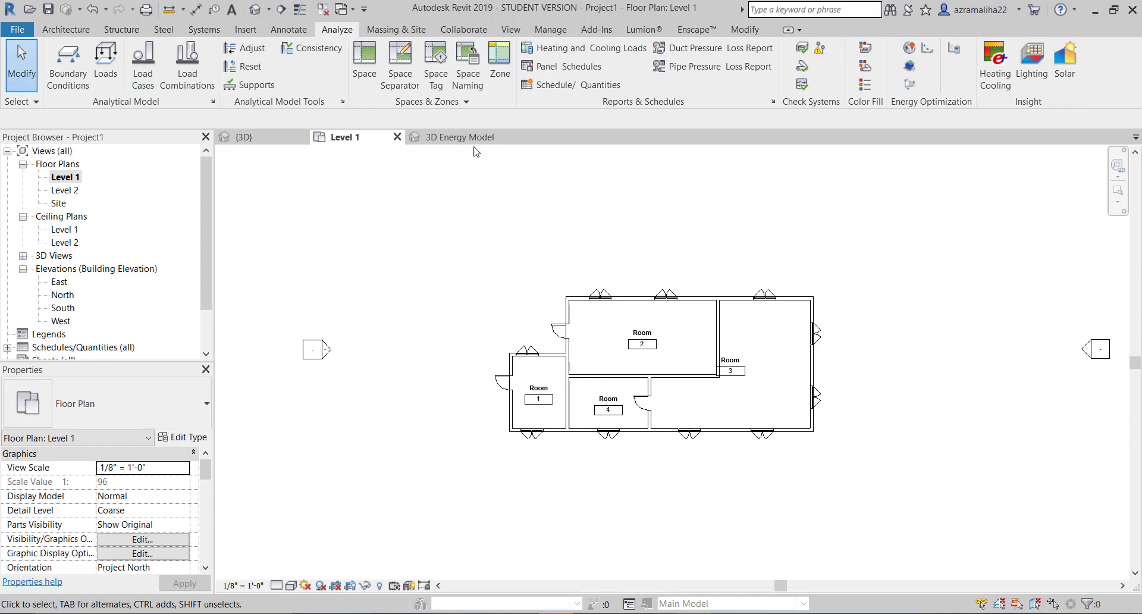
- Return to the 3D Energy Model view and change the export category from Rooms to Spaces in the advanced energy settings
{"action": "left_click", "coordinate": [459, 137]}
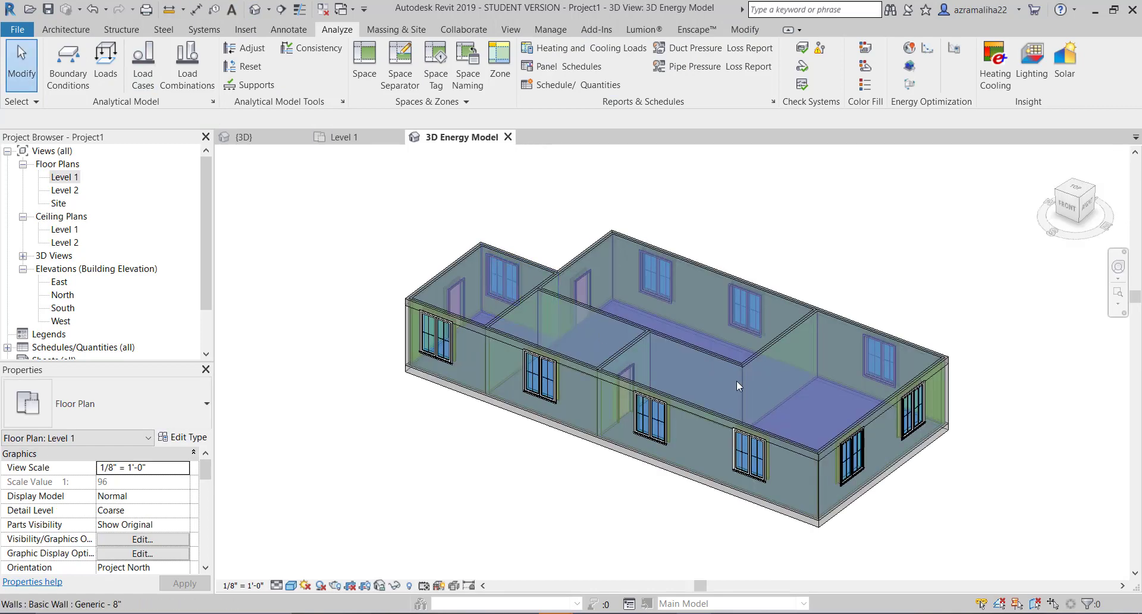
{"action": "left_click", "coordinate": [909, 47]}
{"action": "left_click", "coordinate": [732, 266]}
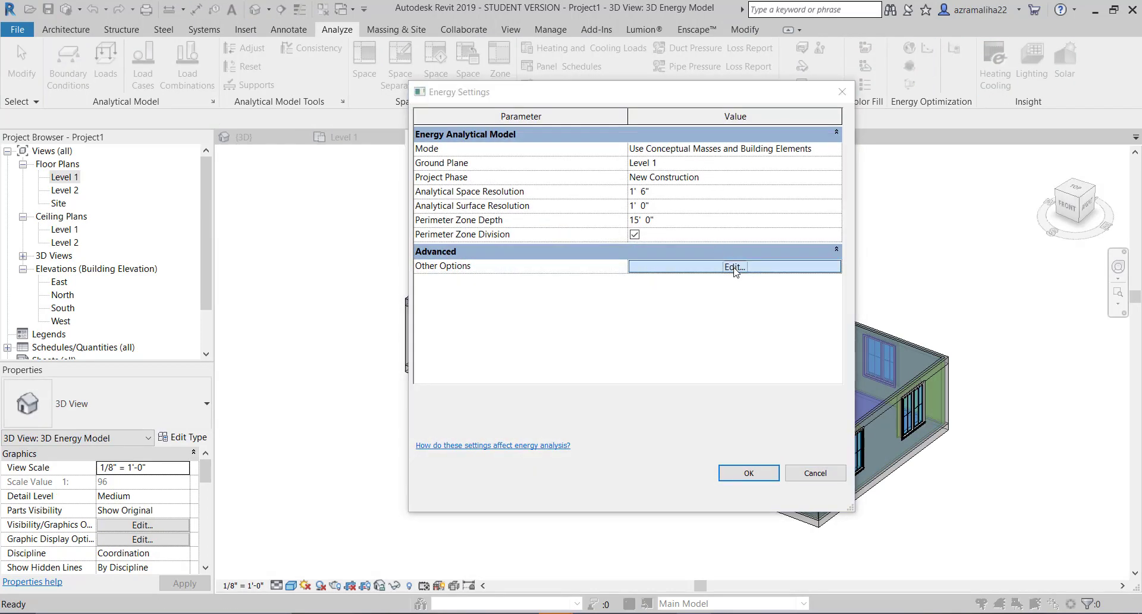
{"action": "left_click", "coordinate": [766, 325]}
{"action": "left_click", "coordinate": [821, 326]}
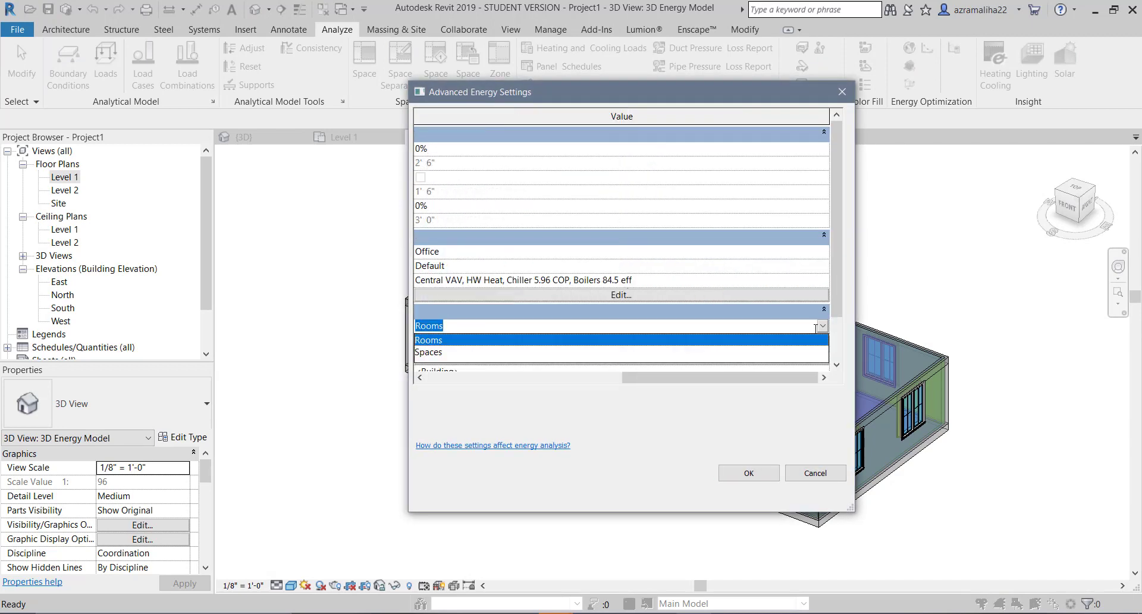
{"action": "left_click", "coordinate": [440, 353]}
{"action": "left_click", "coordinate": [747, 474]}
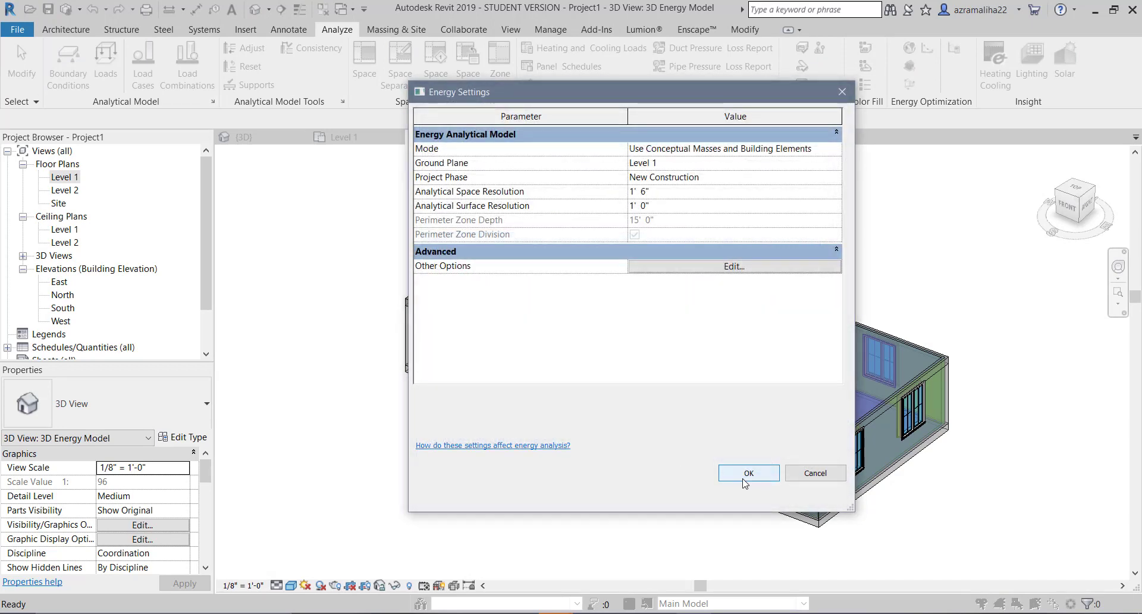
{"action": "left_click", "coordinate": [747, 473]}
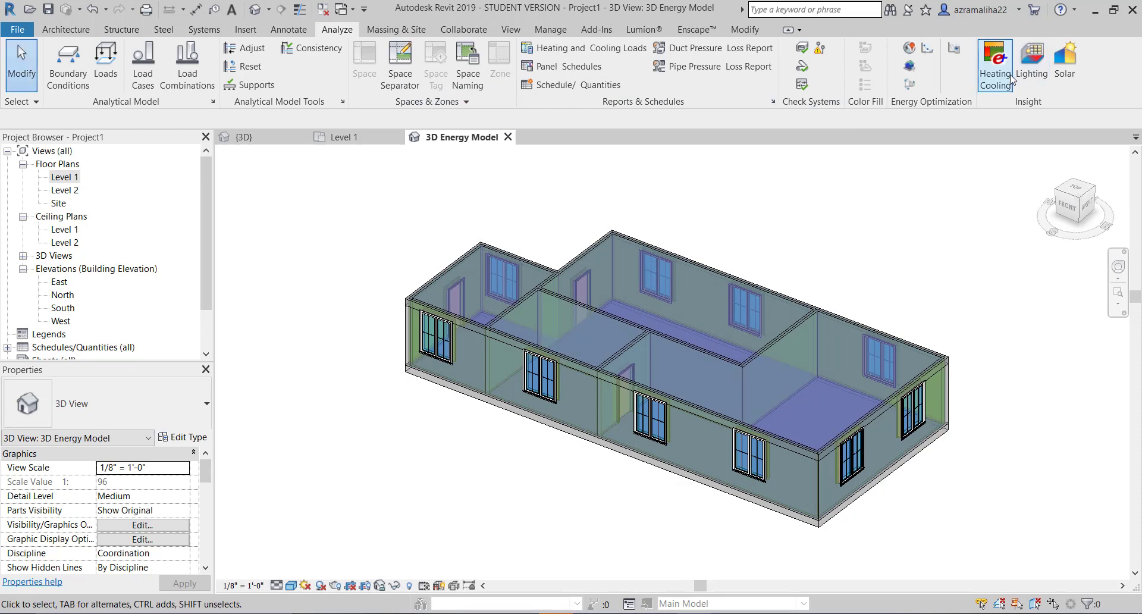
- Recheck the Insight heating and cooling load results for the model and dismiss the message
{"action": "left_click", "coordinate": [1011, 78]}
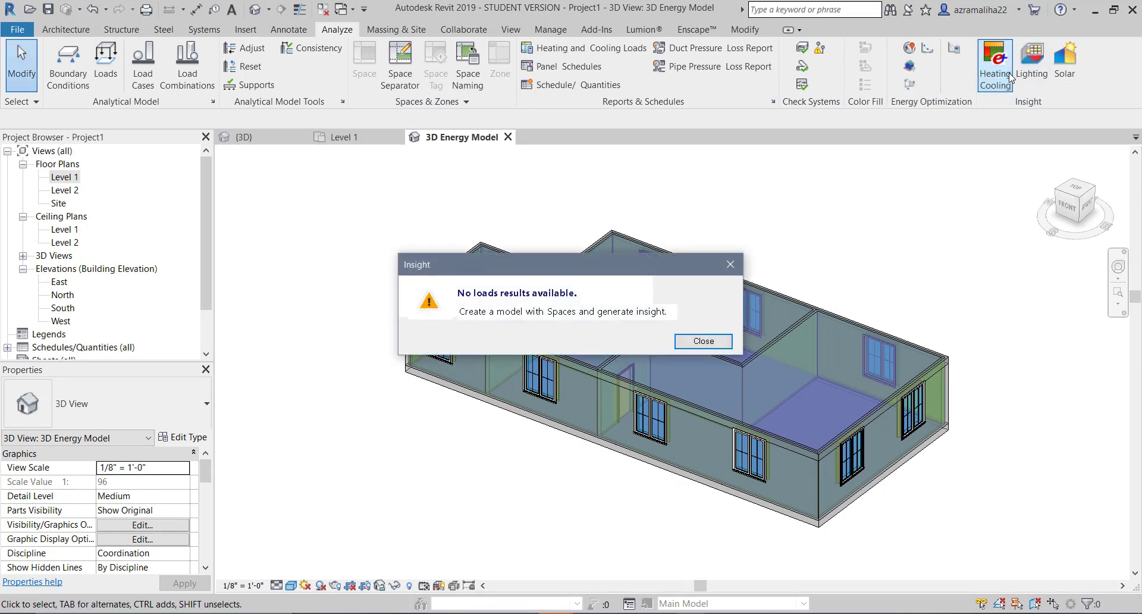
{"action": "left_click", "coordinate": [723, 343]}
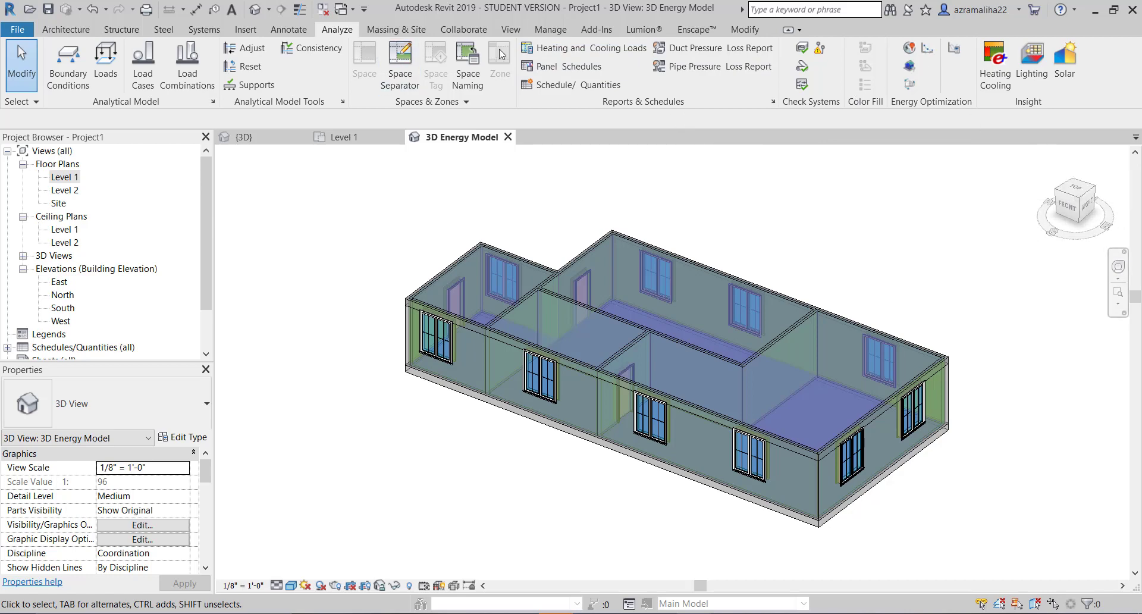
- Calculate the Heating and Cooling Loads report using the existing analysis settings
{"action": "left_click", "coordinate": [604, 49]}
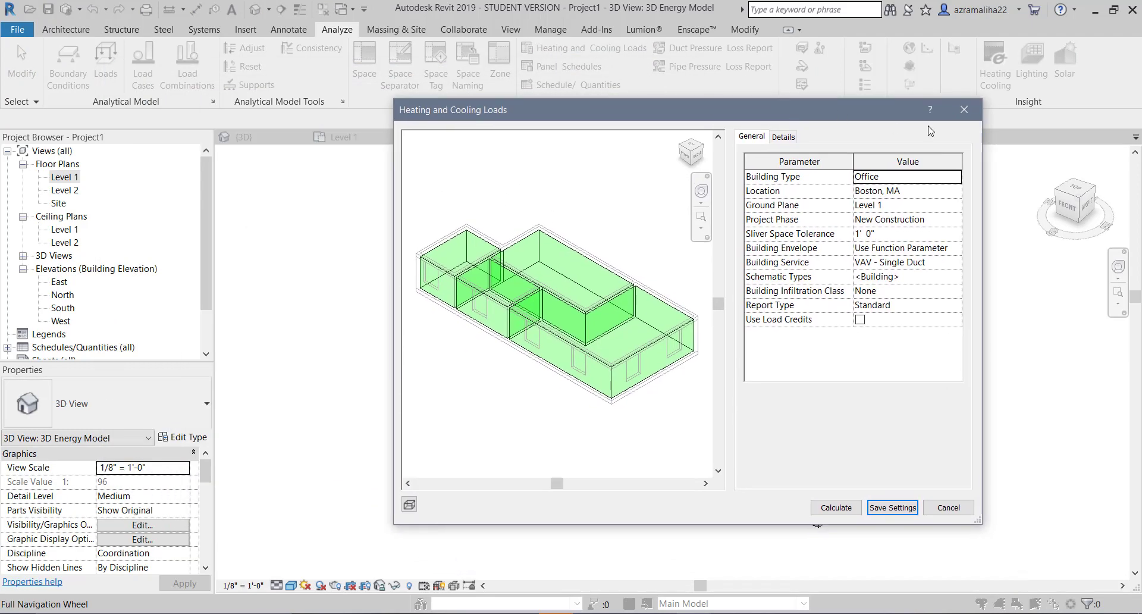
{"action": "left_click", "coordinate": [964, 110]}
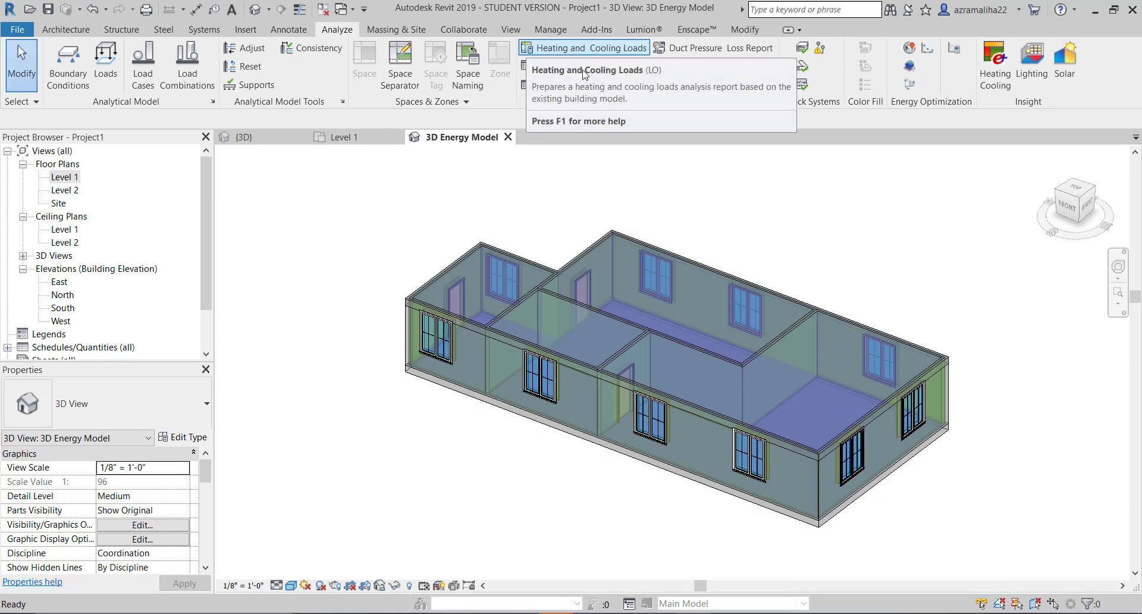
{"action": "left_click", "coordinate": [568, 49]}
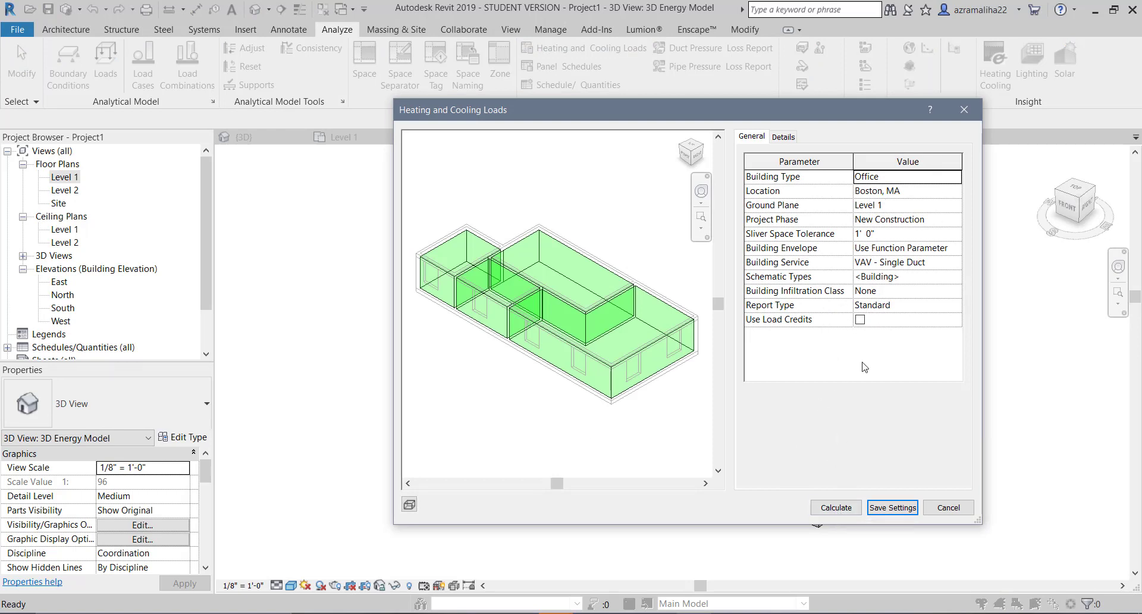
{"action": "left_click", "coordinate": [837, 513]}
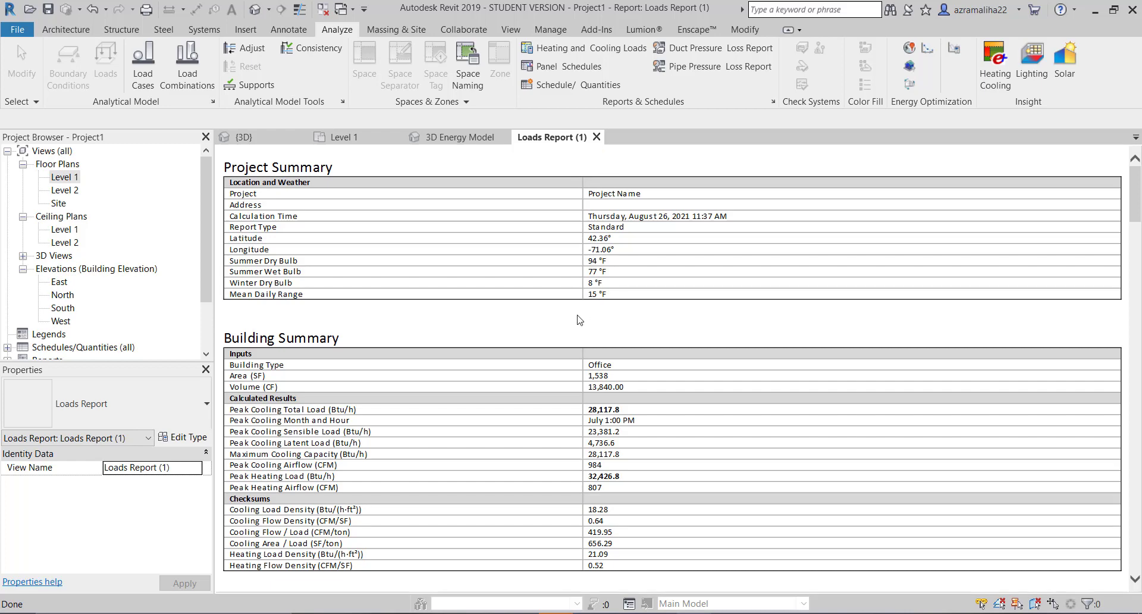
- Examine the loads report's Project Summary, Building Summary and default Zone Summary, including peak loads and checksums
{"action": "scroll", "coordinate": [586, 277], "scroll_direction": "down", "scroll_amount": 3}
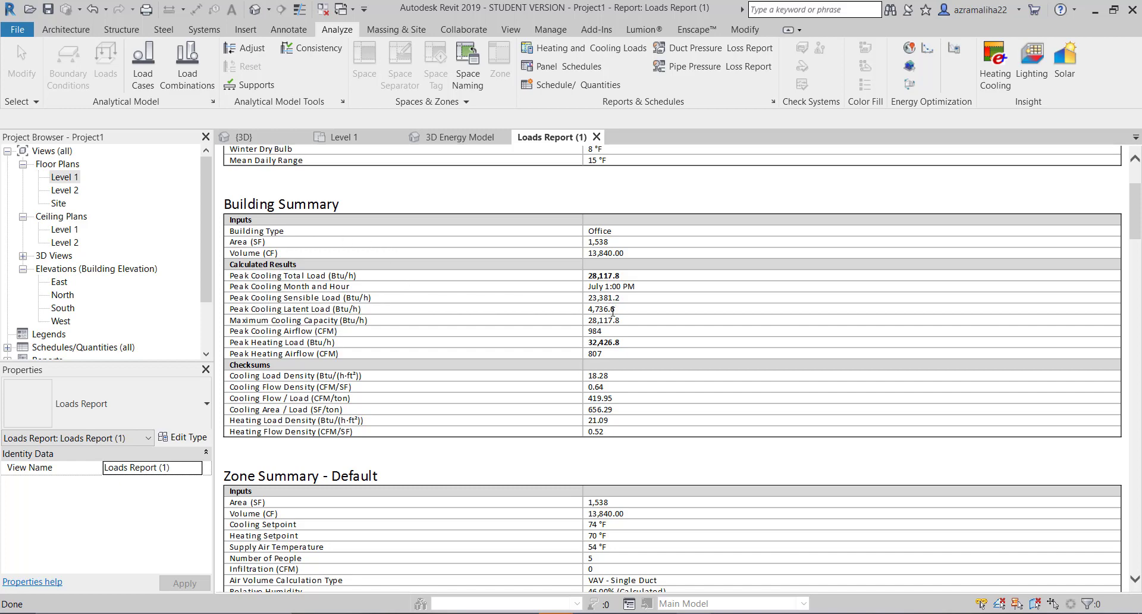
{"action": "scroll", "coordinate": [612, 311], "scroll_direction": "up", "scroll_amount": 7}
{"action": "scroll", "coordinate": [517, 214], "scroll_direction": "down", "scroll_amount": 11}
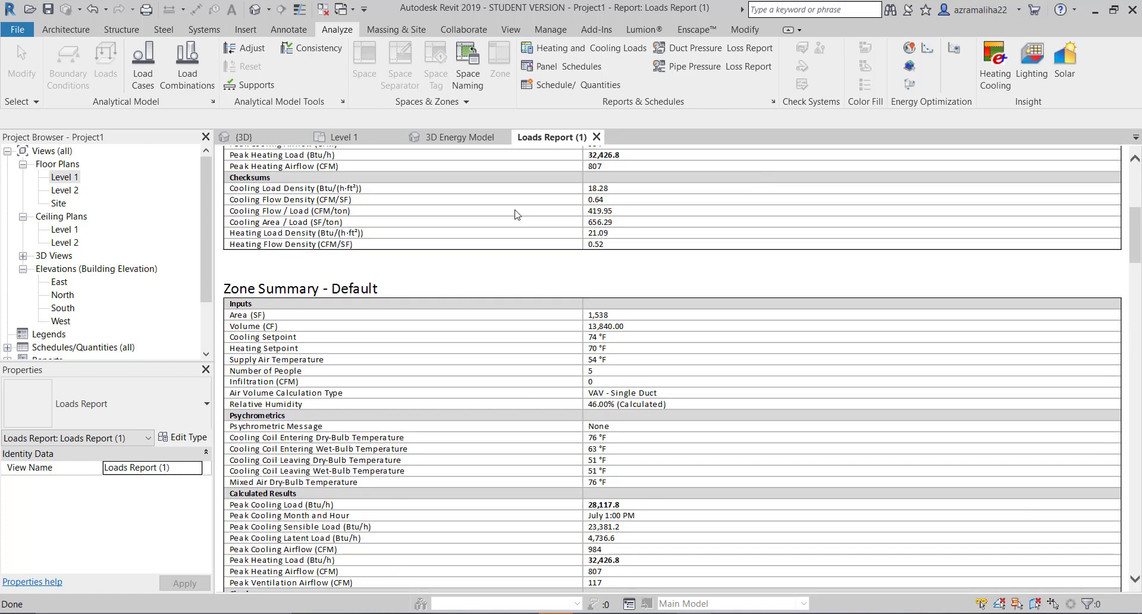
{"action": "scroll", "coordinate": [452, 359], "scroll_direction": "up", "scroll_amount": 3}
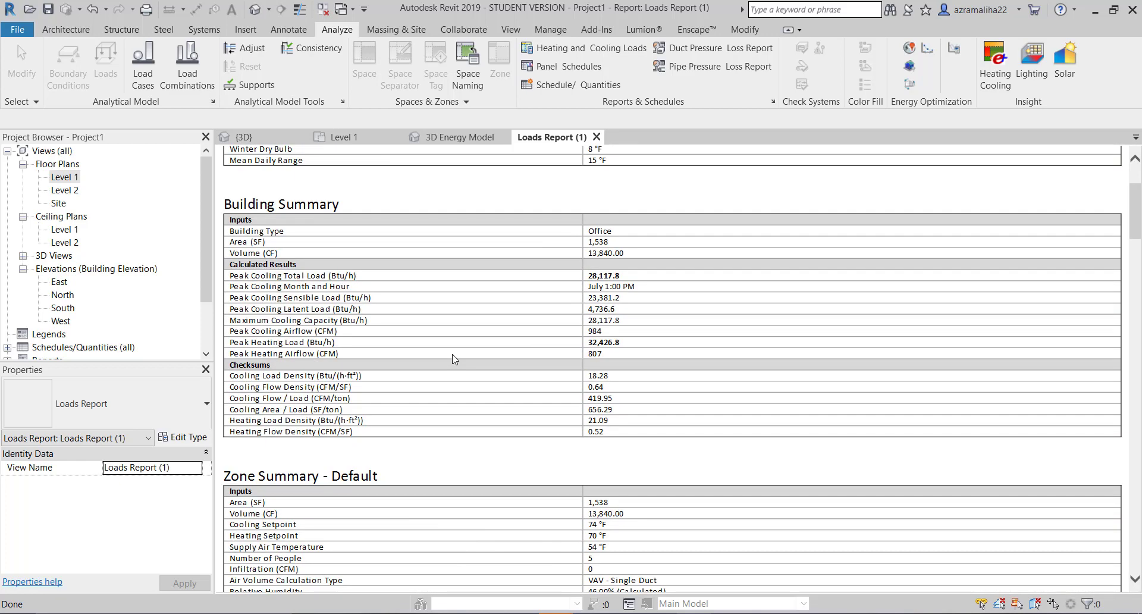
{"action": "scroll", "coordinate": [449, 356], "scroll_direction": "down", "scroll_amount": 6}
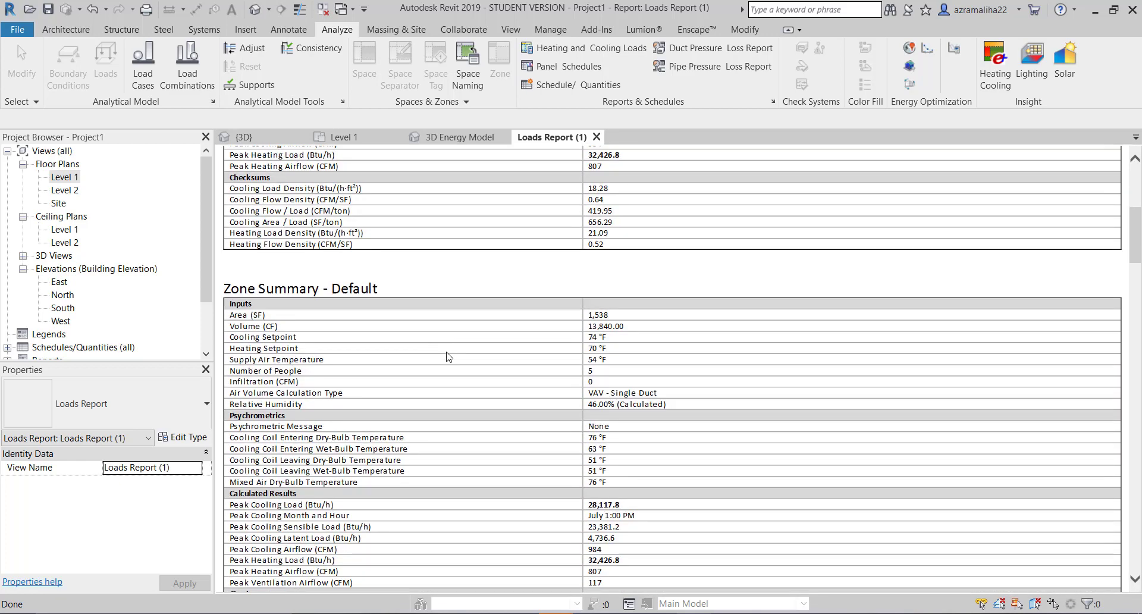
{"action": "scroll", "coordinate": [449, 350], "scroll_direction": "down", "scroll_amount": 2}
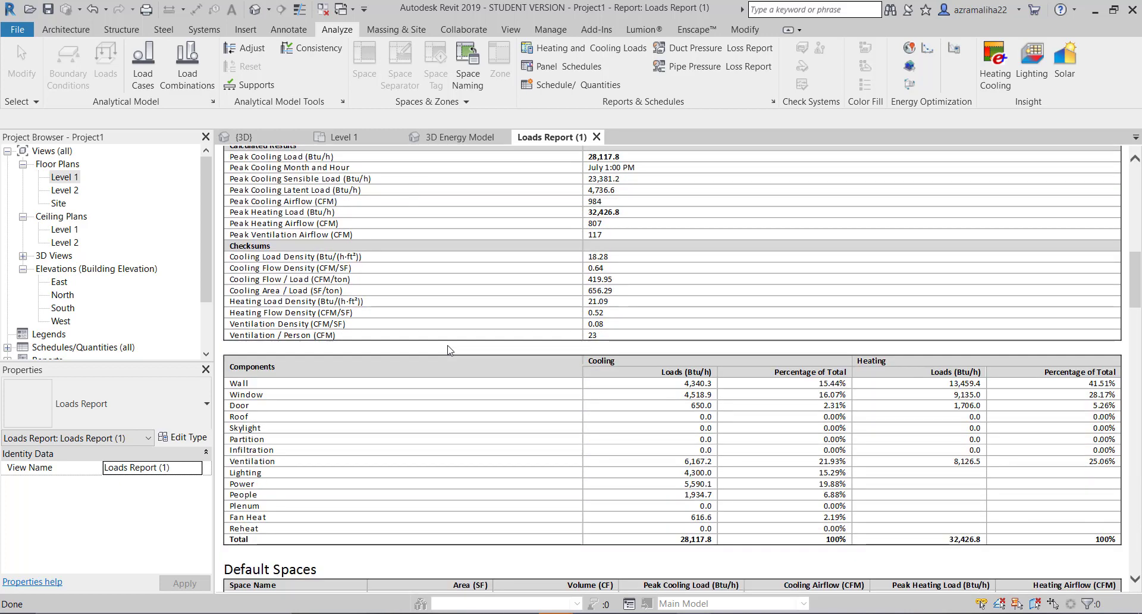
{"action": "scroll", "coordinate": [434, 351], "scroll_direction": "up", "scroll_amount": 12}
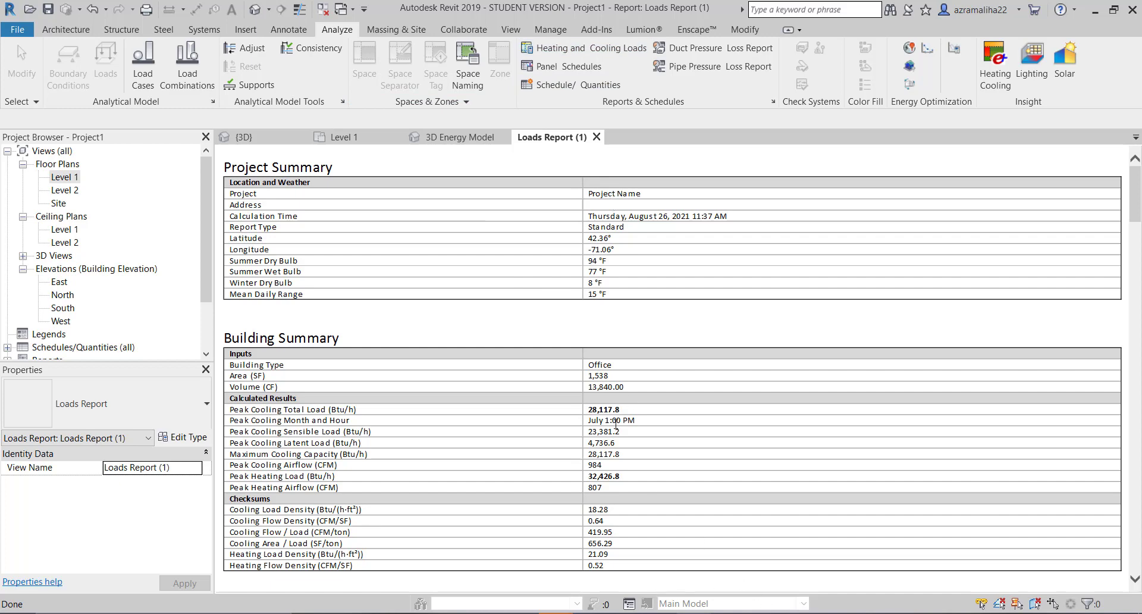
{"action": "scroll", "coordinate": [616, 424], "scroll_direction": "down", "scroll_amount": 5}
{"action": "scroll", "coordinate": [370, 454], "scroll_direction": "down", "scroll_amount": 1}
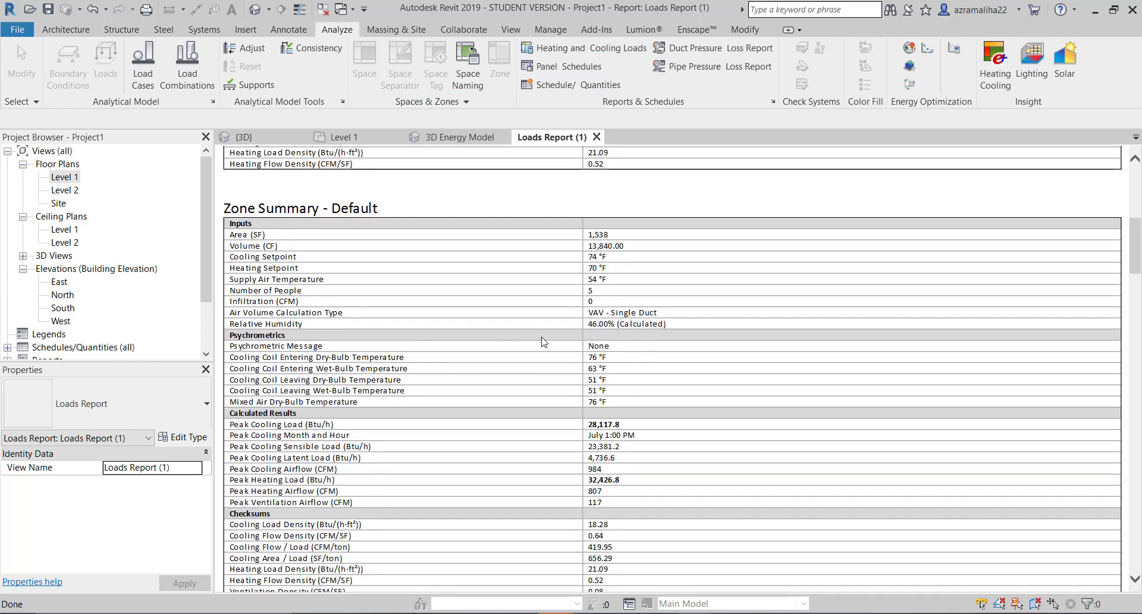
- Examine the component load breakdown, the Default Spaces table and the individual space summaries in the loads report
{"action": "scroll", "coordinate": [643, 345], "scroll_direction": "down", "scroll_amount": 6}
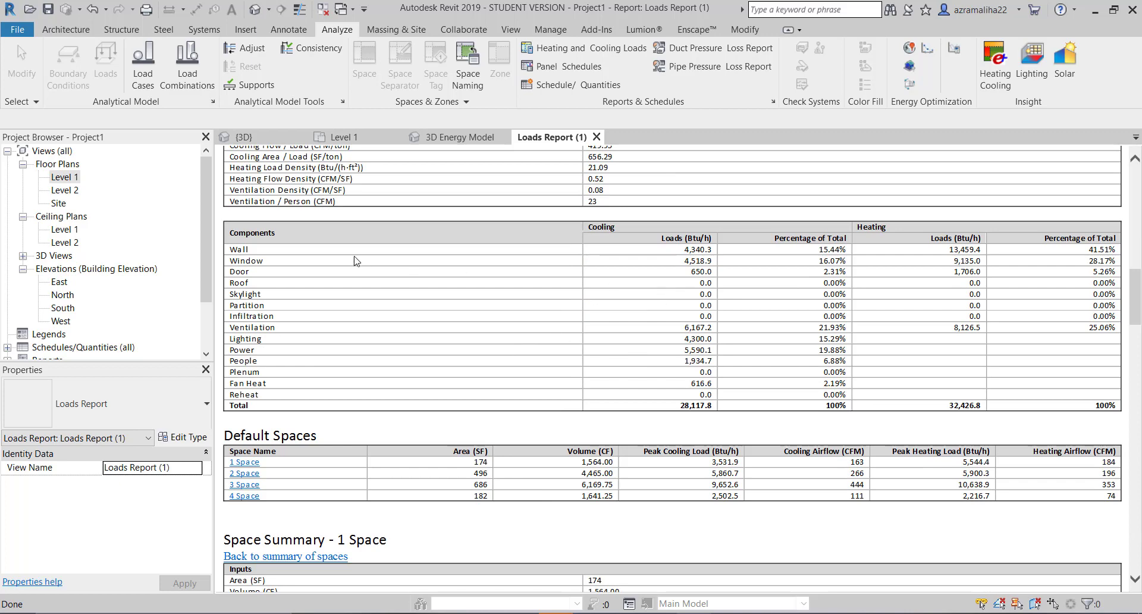
{"action": "scroll", "coordinate": [324, 327], "scroll_direction": "down", "scroll_amount": 3}
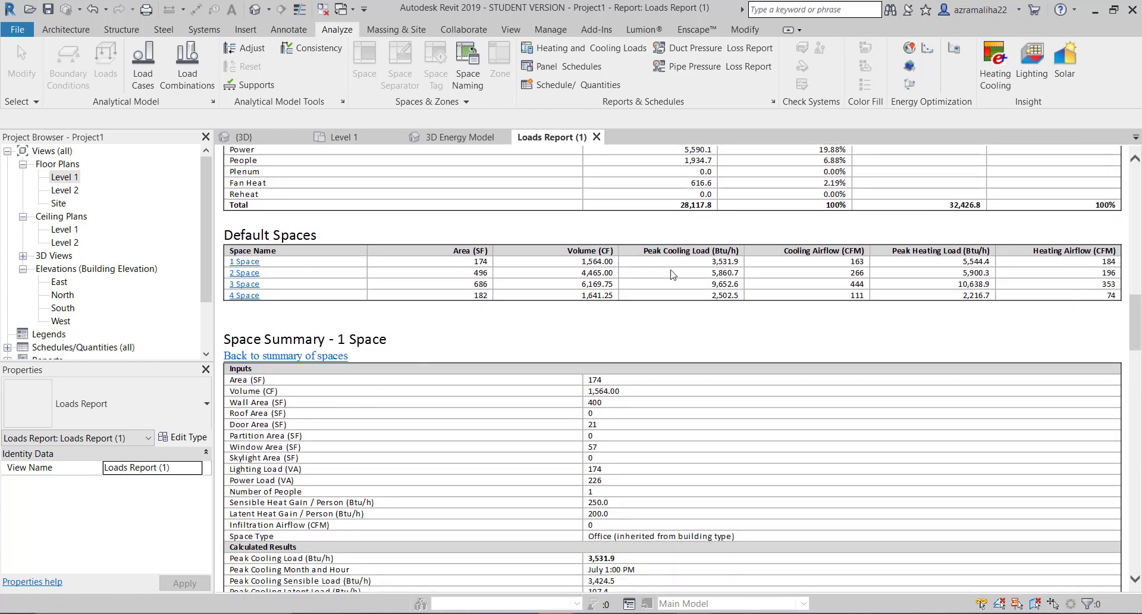
{"action": "scroll", "coordinate": [670, 339], "scroll_direction": "down", "scroll_amount": 3}
{"action": "scroll", "coordinate": [727, 294], "scroll_direction": "up", "scroll_amount": 3}
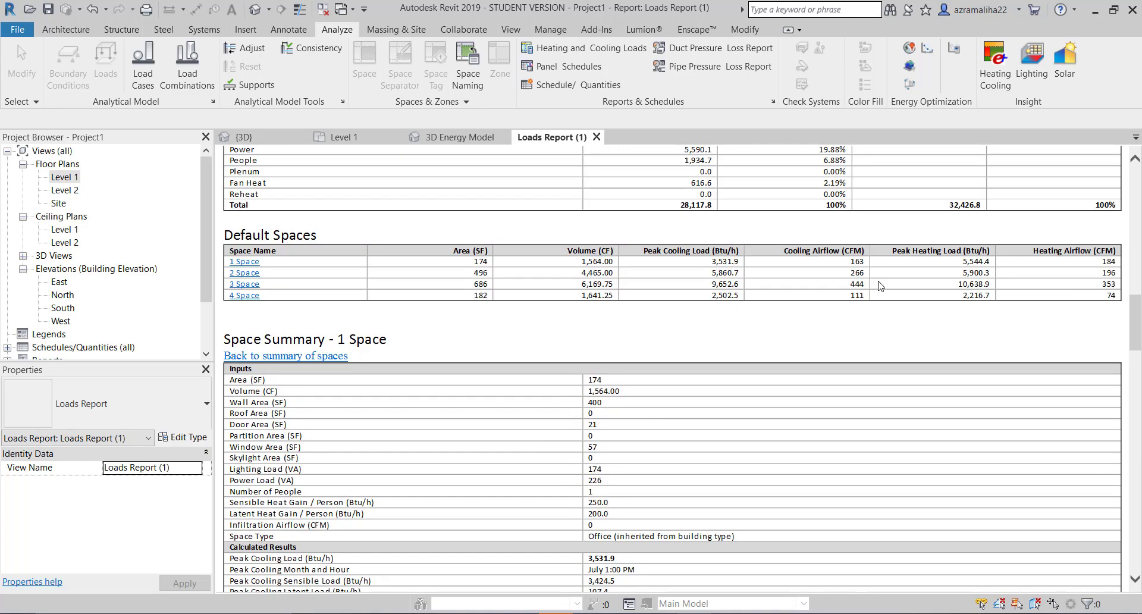
{"action": "scroll", "coordinate": [940, 284], "scroll_direction": "down", "scroll_amount": 12}
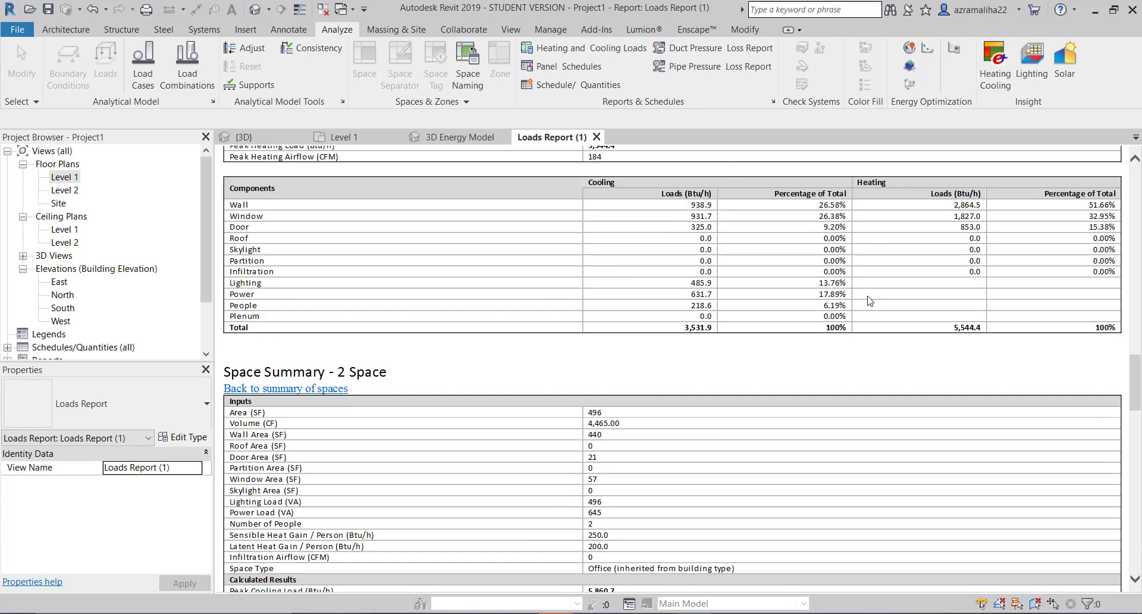
{"action": "scroll", "coordinate": [827, 320], "scroll_direction": "down", "scroll_amount": 10}
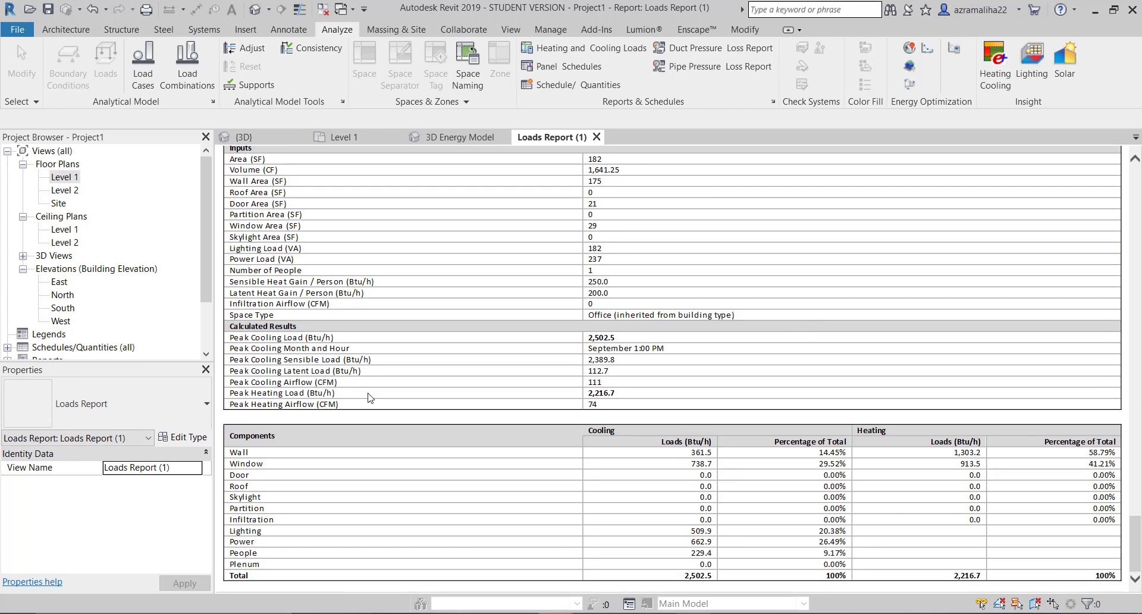
{"action": "scroll", "coordinate": [368, 398], "scroll_direction": "down", "scroll_amount": 10}
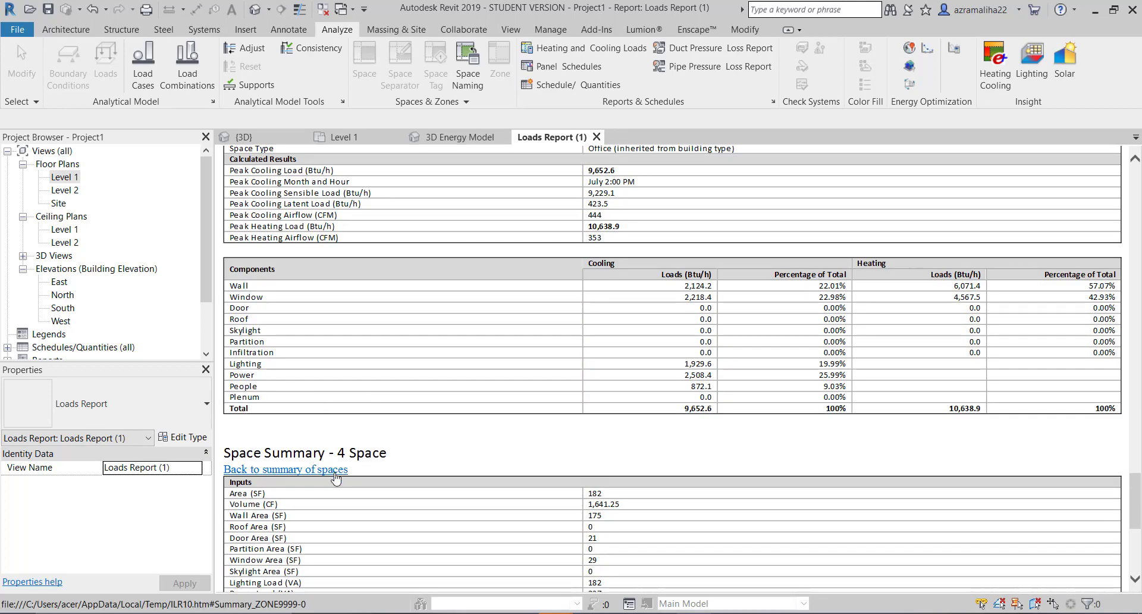
{"action": "scroll", "coordinate": [650, 484], "scroll_direction": "down", "scroll_amount": 5}
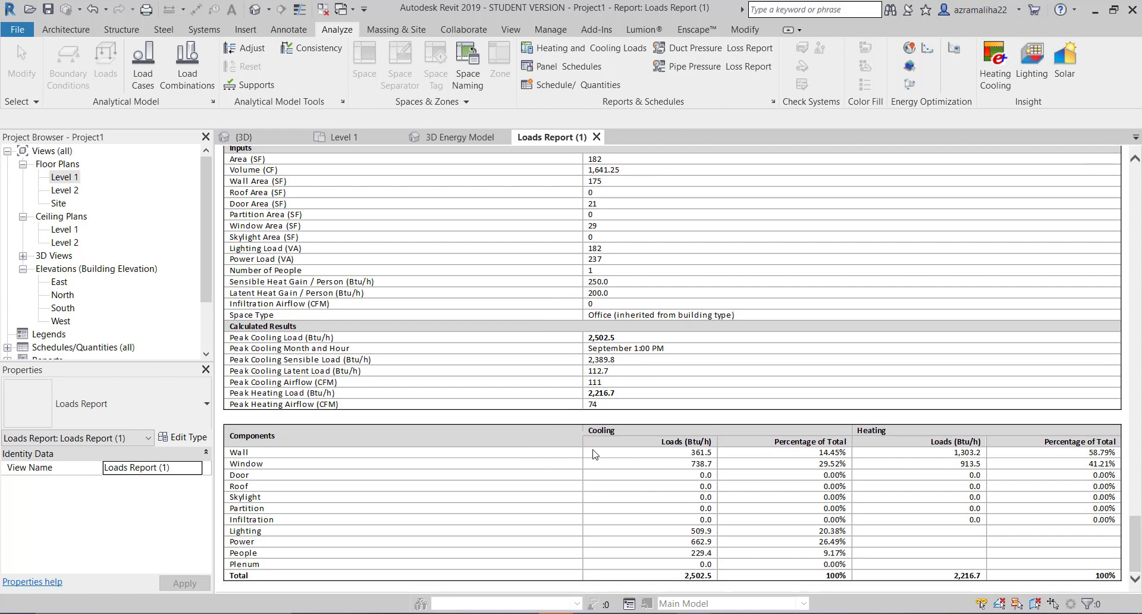
{"action": "scroll", "coordinate": [595, 454], "scroll_direction": "up", "scroll_amount": 6}
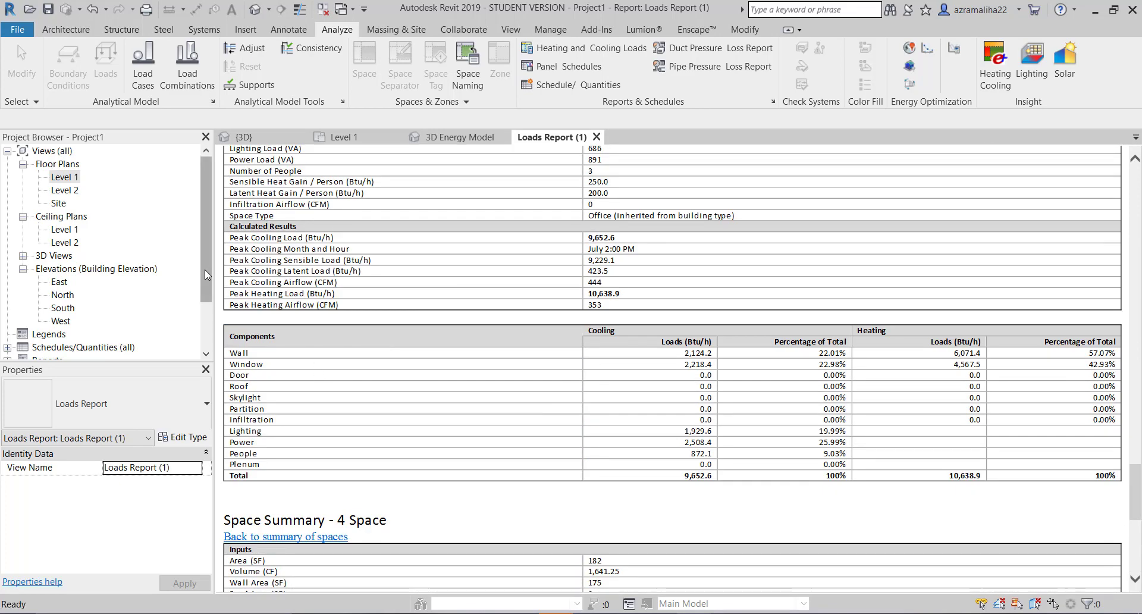
- Locate the generated loads report under Reports in the project's view list and return to the start of the report
{"action": "scroll", "coordinate": [204, 270], "scroll_direction": "down", "scroll_amount": 2}
{"action": "left_click", "coordinate": [8, 295]}
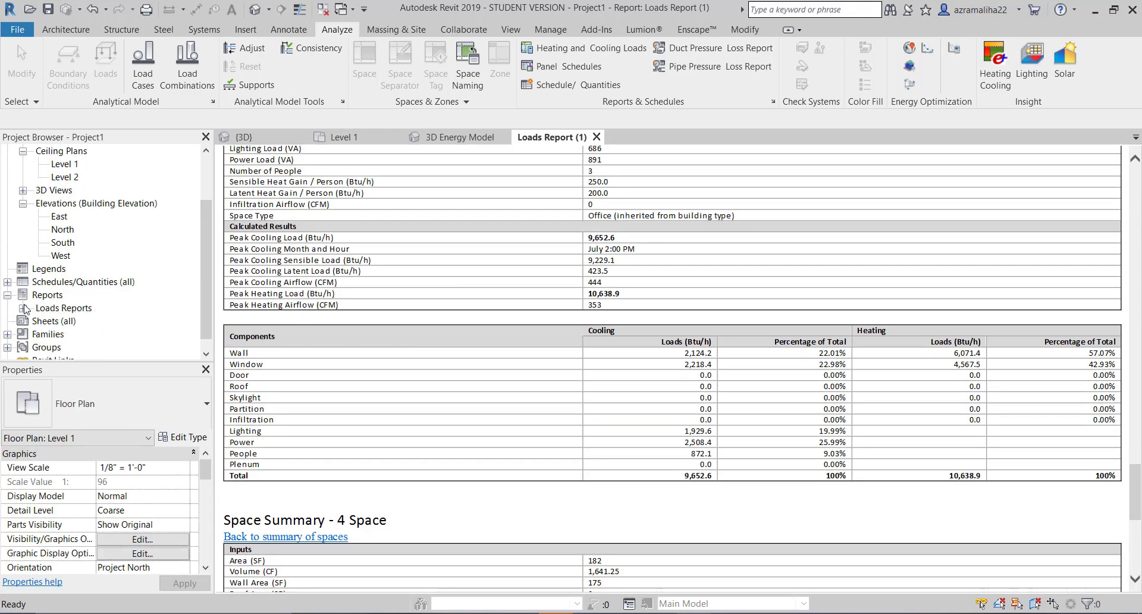
{"action": "left_click", "coordinate": [23, 308]}
{"action": "scroll", "coordinate": [947, 411], "scroll_direction": "up", "scroll_amount": 20}
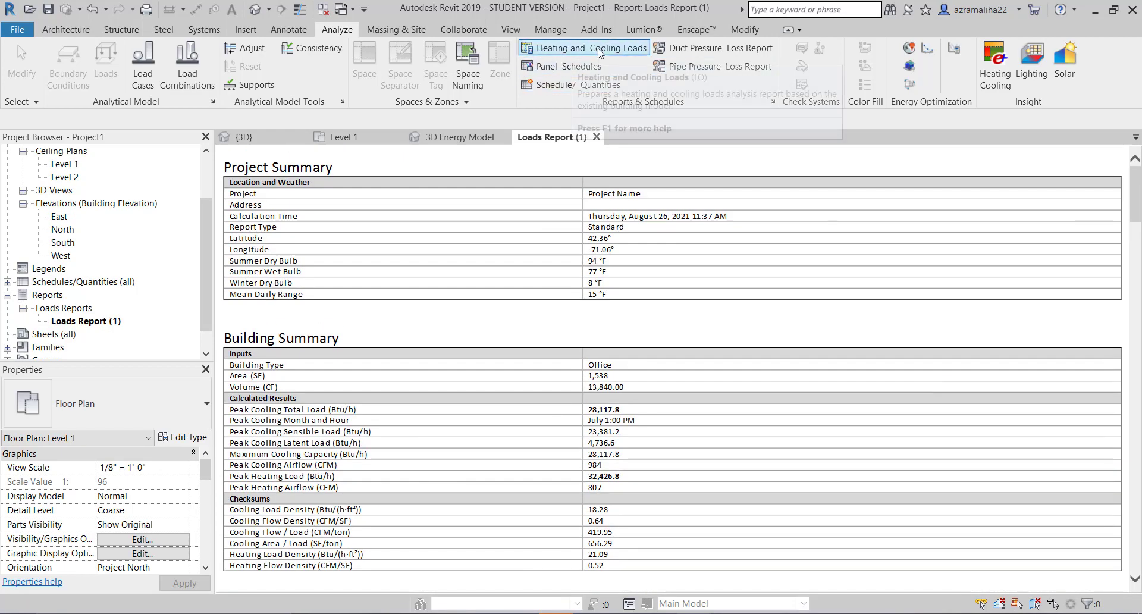
- Launch Insight's Heating and Cooling tool, generate the Insight energy results and bring the Insight window to the front
{"action": "left_click", "coordinate": [994, 84]}
{"action": "left_click", "coordinate": [735, 265]}
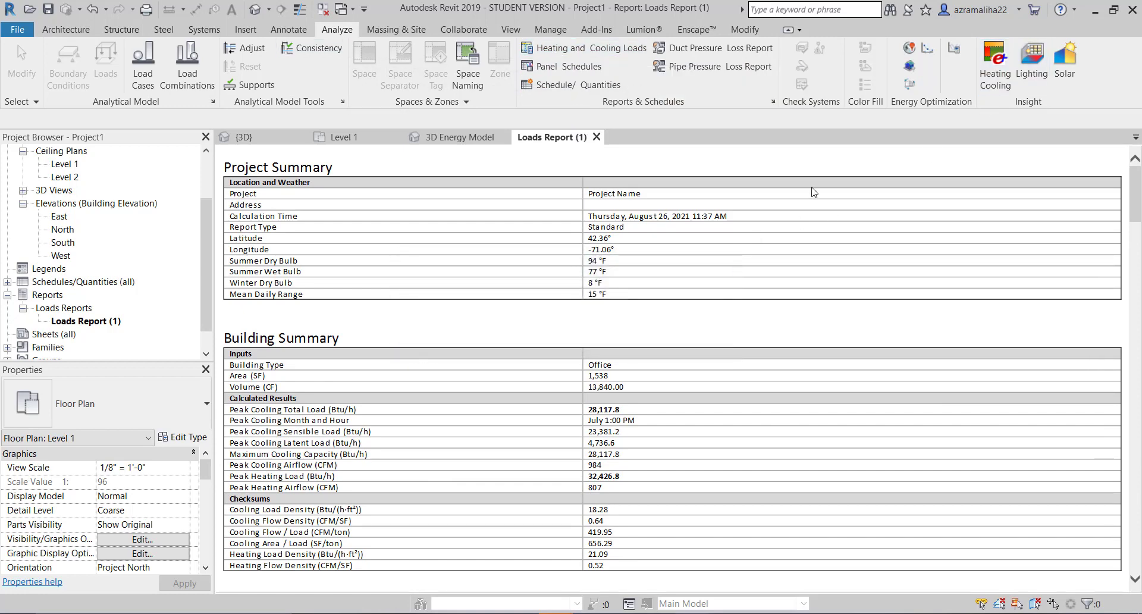
{"action": "left_click", "coordinate": [935, 52]}
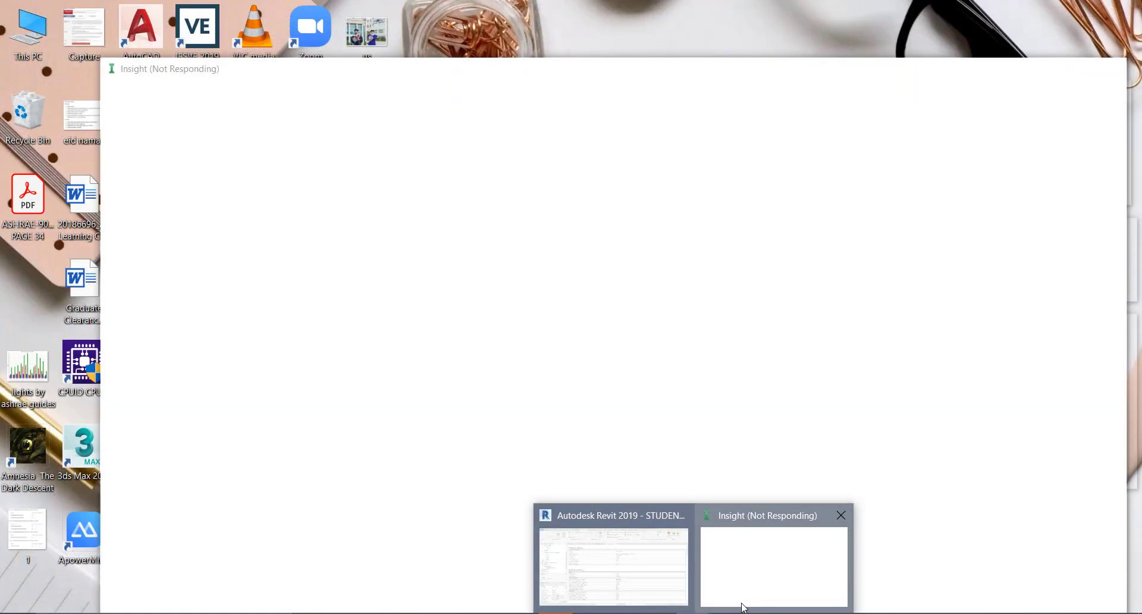
{"action": "left_click", "coordinate": [741, 604]}
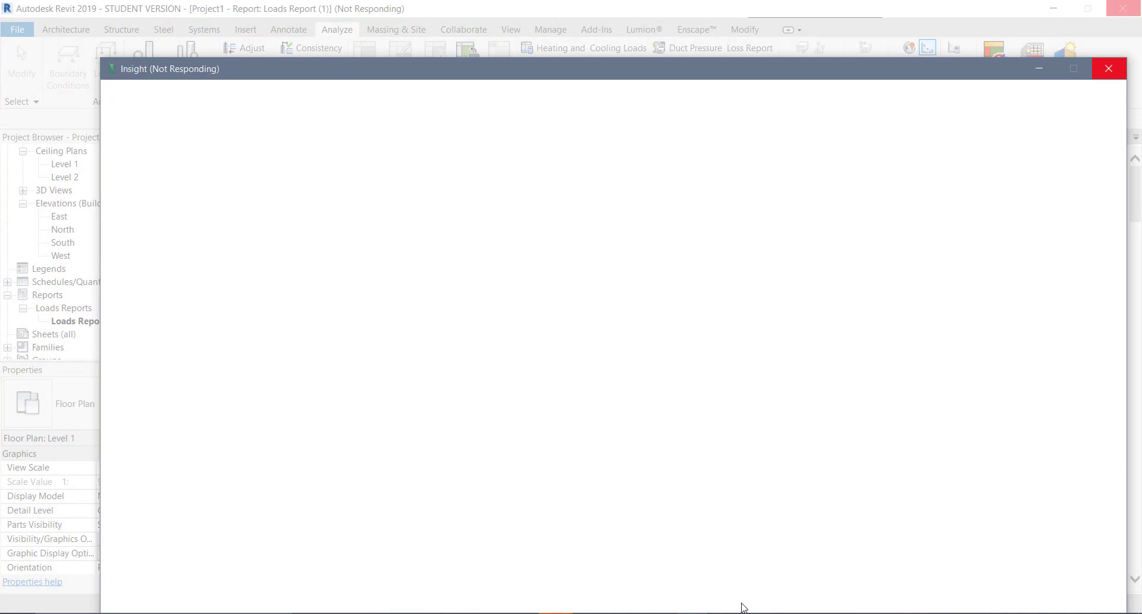
{"action": "left_click_drag", "start_coordinate": [753, 68], "coordinate": [731, 26]}
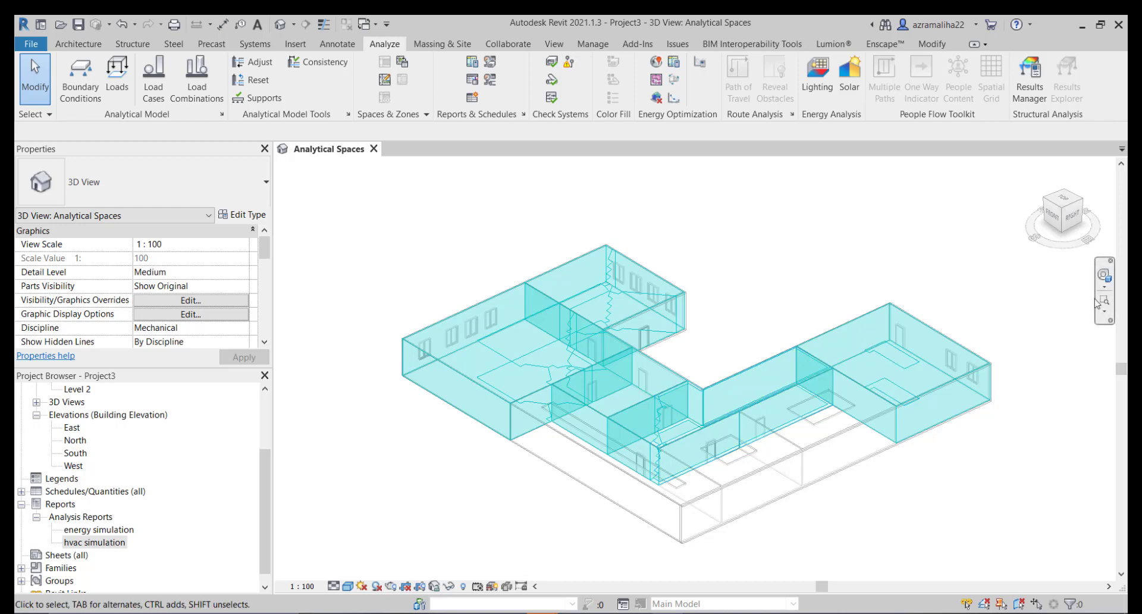
- Examine the Analytical Spaces 3D view of Project3 in Revit 2021 from above and from the side
{"action": "left_click", "coordinate": [1104, 275]}
{"action": "left_click_drag", "start_coordinate": [825, 295], "coordinate": [834, 321]}
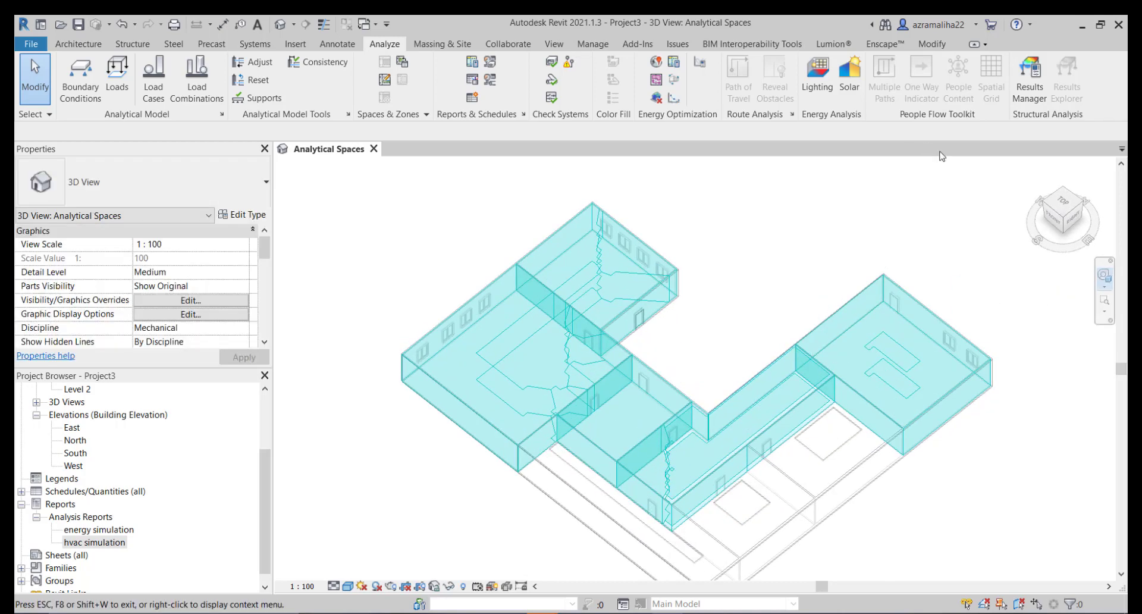
{"action": "left_click_drag", "start_coordinate": [937, 194], "coordinate": [895, 171]}
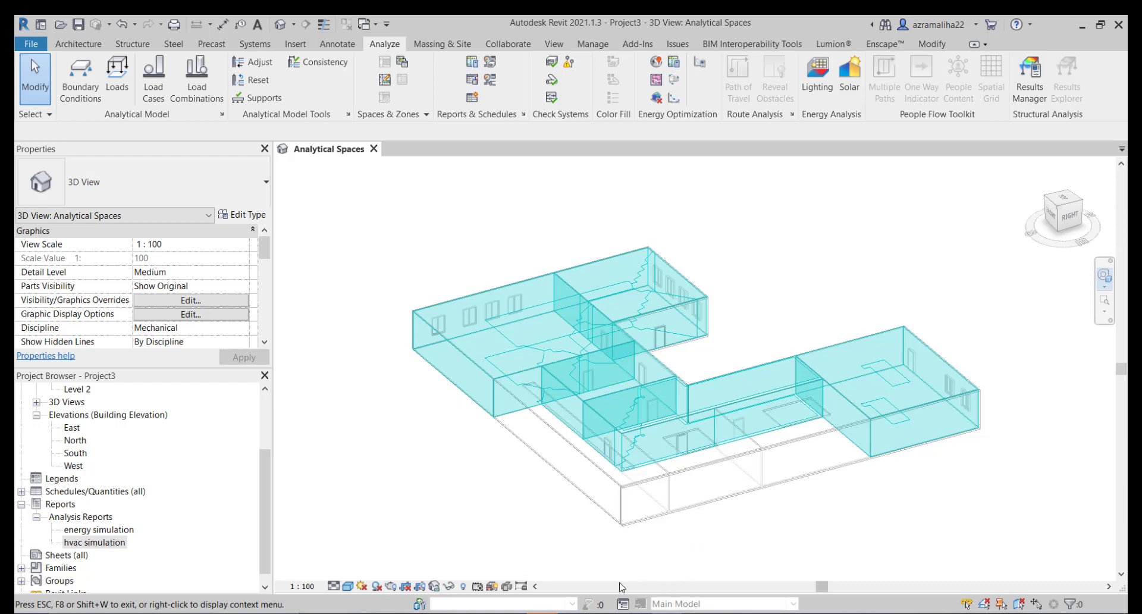
- Switch to the Project3 Insight page in the browser and review its factor cards, including HVAC, Operating Schedule and the PV settings
{"action": "left_click", "coordinate": [642, 580]}
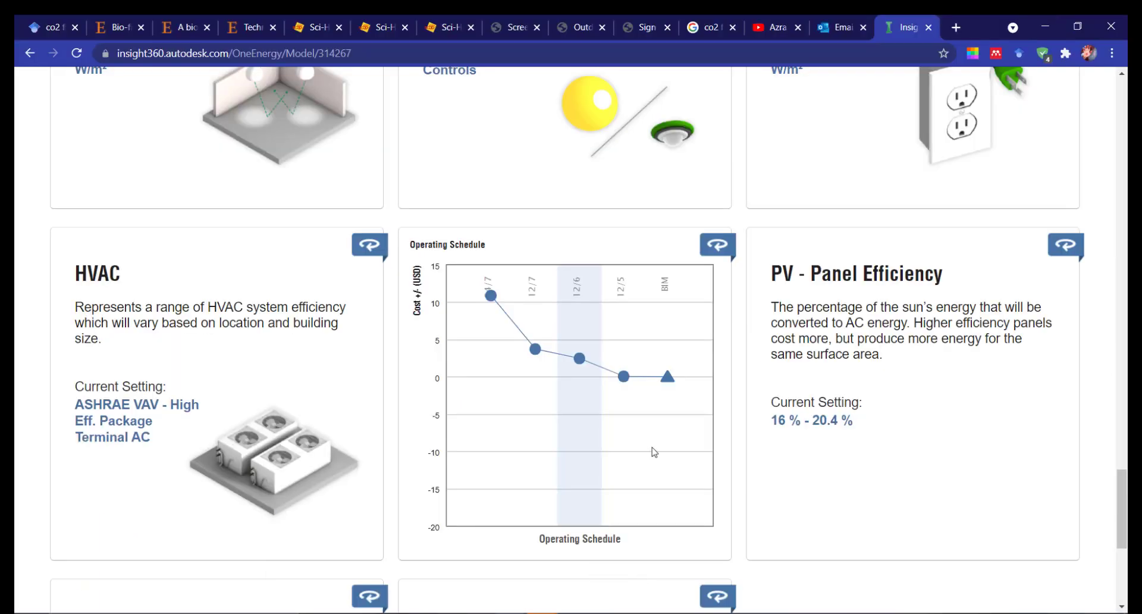
{"action": "scroll", "coordinate": [655, 452], "scroll_direction": "up", "scroll_amount": 5}
{"action": "scroll", "coordinate": [654, 452], "scroll_direction": "up", "scroll_amount": 12}
{"action": "left_click_drag", "start_coordinate": [1121, 250], "coordinate": [1110, 586]}
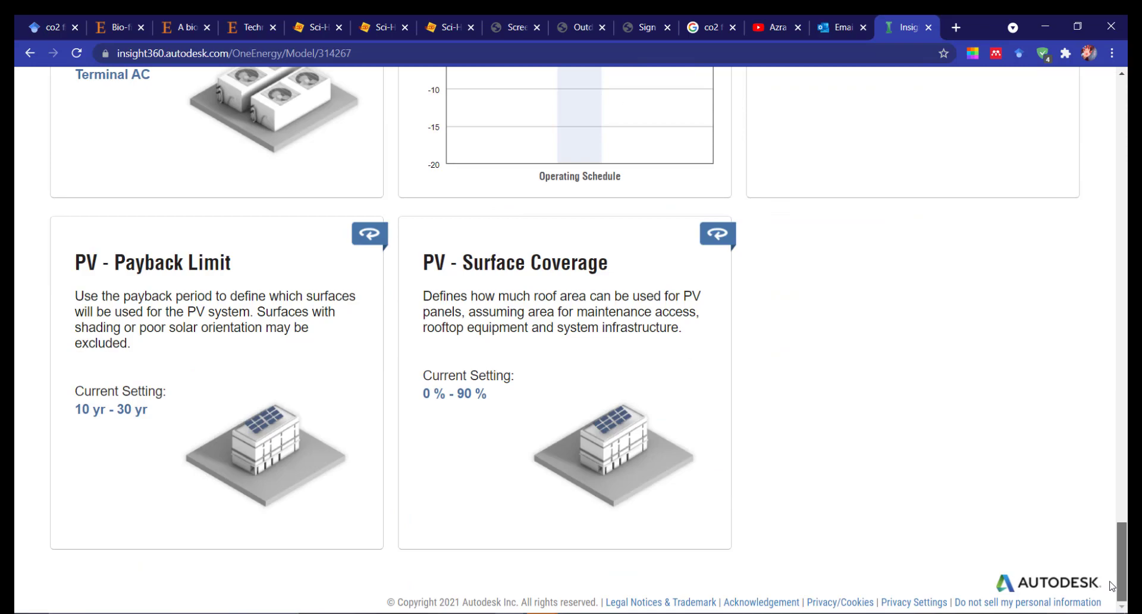
{"action": "left_click_drag", "start_coordinate": [1111, 586], "coordinate": [1100, 102]}
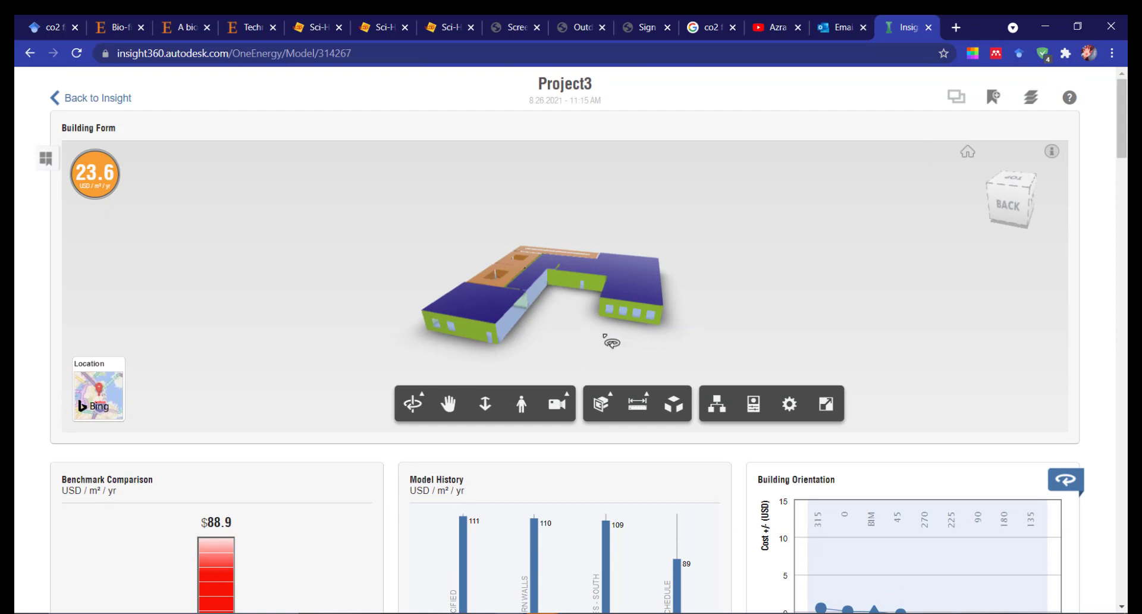
- Examine the Building Form model in Insight from several angles, including its roof and rear walls
{"action": "left_click_drag", "start_coordinate": [643, 312], "coordinate": [589, 342]}
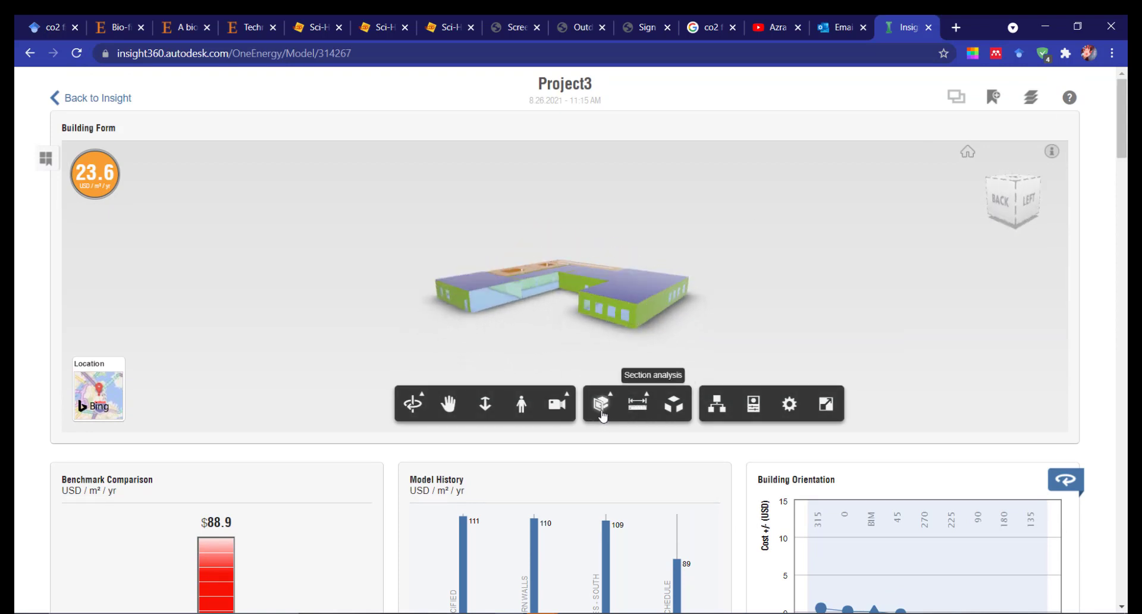
{"action": "left_click", "coordinate": [601, 410]}
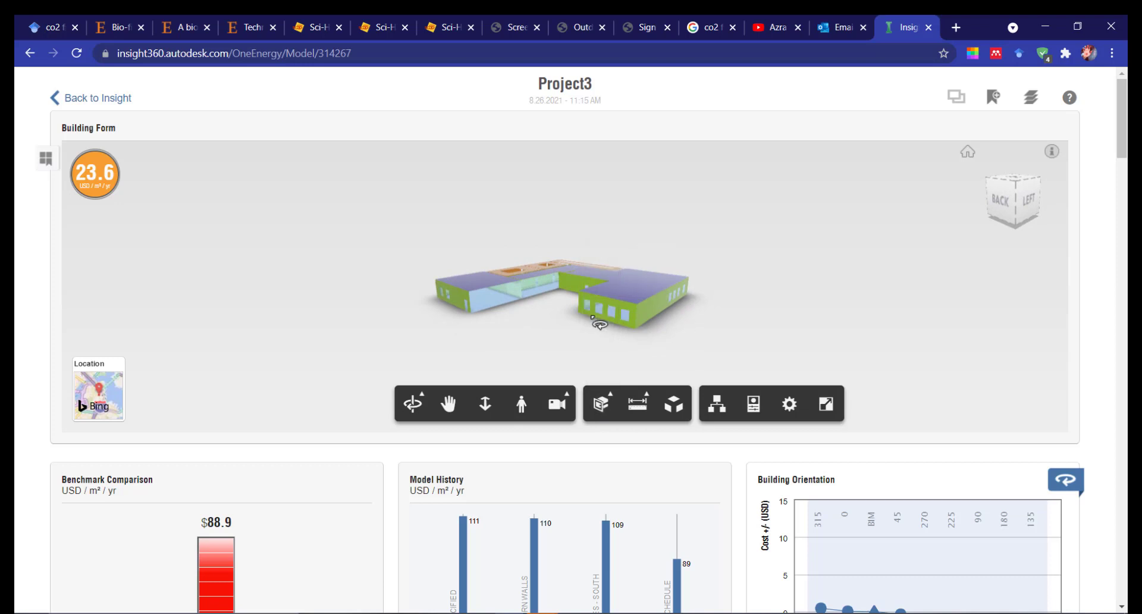
{"action": "left_click_drag", "start_coordinate": [602, 324], "coordinate": [449, 361]}
{"action": "left_click_drag", "start_coordinate": [572, 334], "coordinate": [218, 161]}
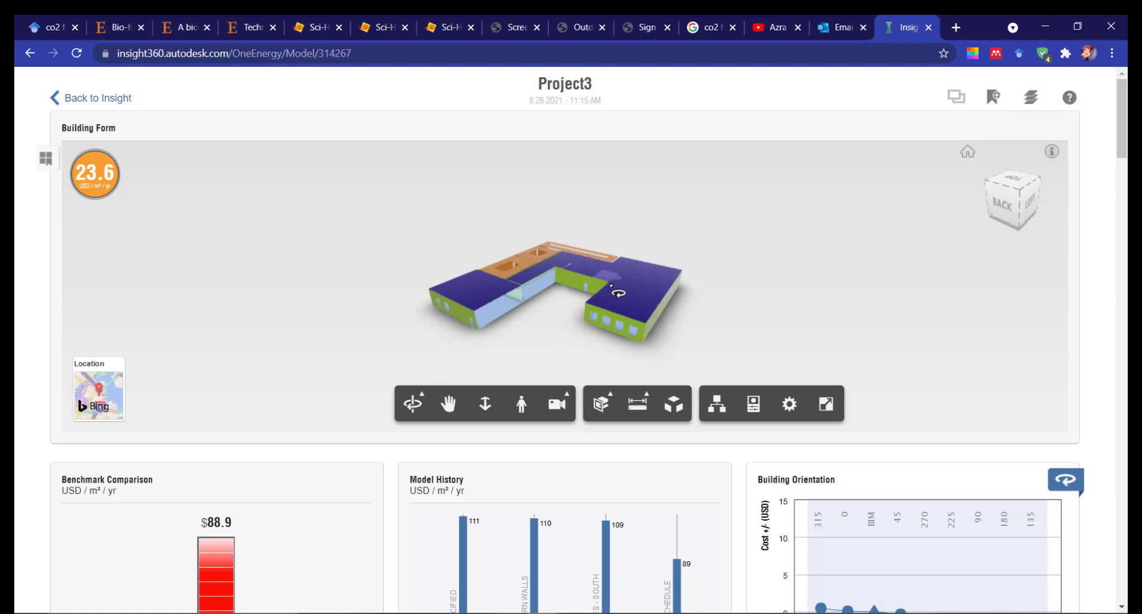
{"action": "left_click_drag", "start_coordinate": [607, 277], "coordinate": [196, 377]}
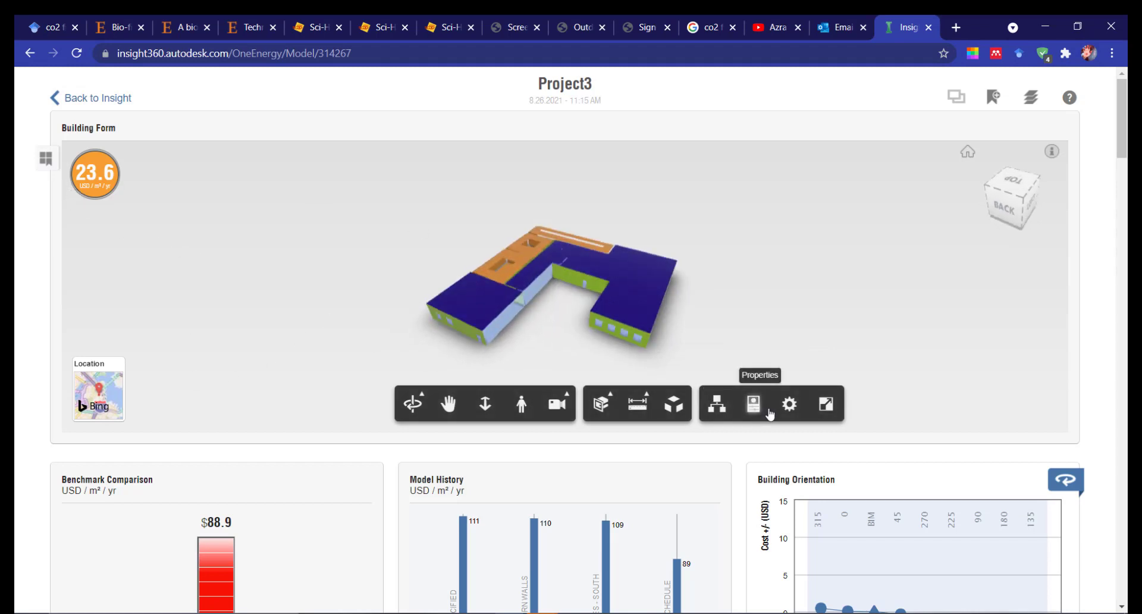
- Show the properties of the Building Form model and switch back to the Analytical Spaces view in Revit 2021
{"action": "left_click", "coordinate": [753, 411]}
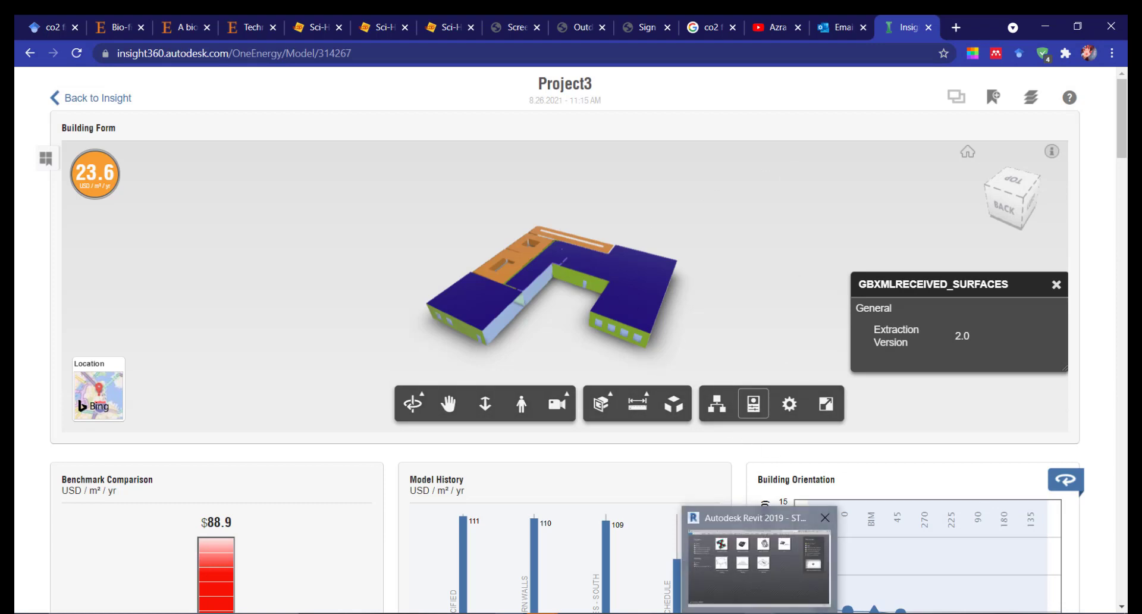
{"action": "mouse_move", "coordinate": [667, 613]}
{"action": "left_click", "coordinate": [666, 568]}
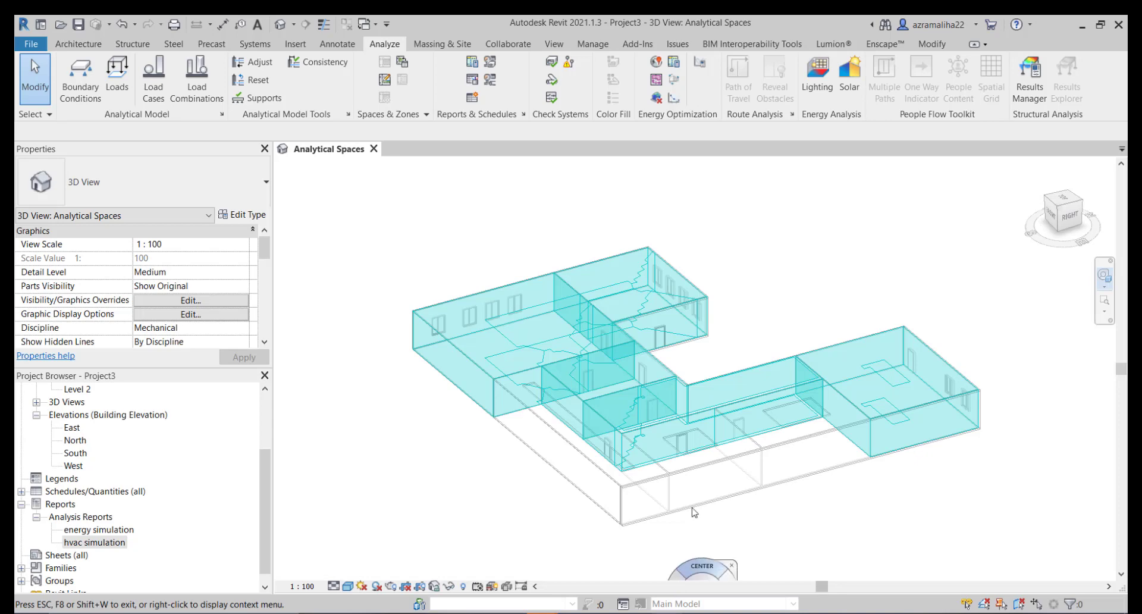